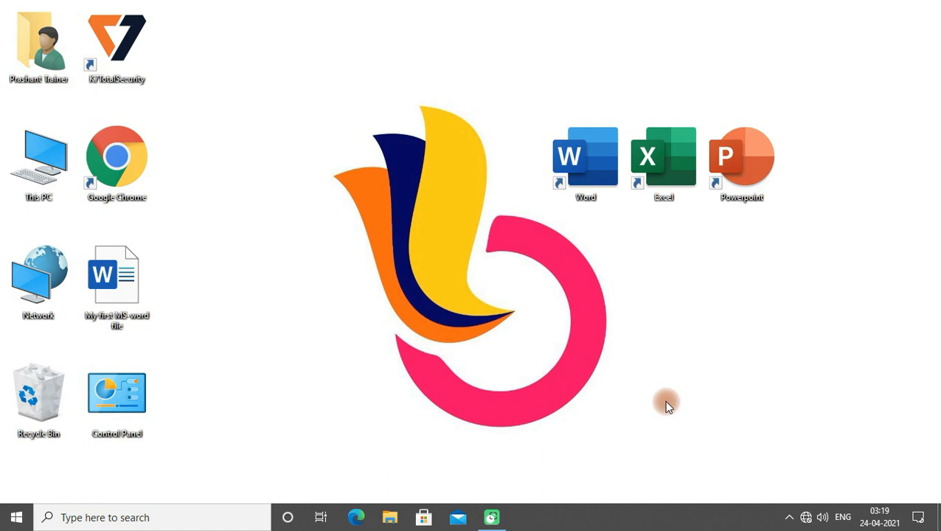
Step: Open Word and create a new blank document
double_click(571, 189)
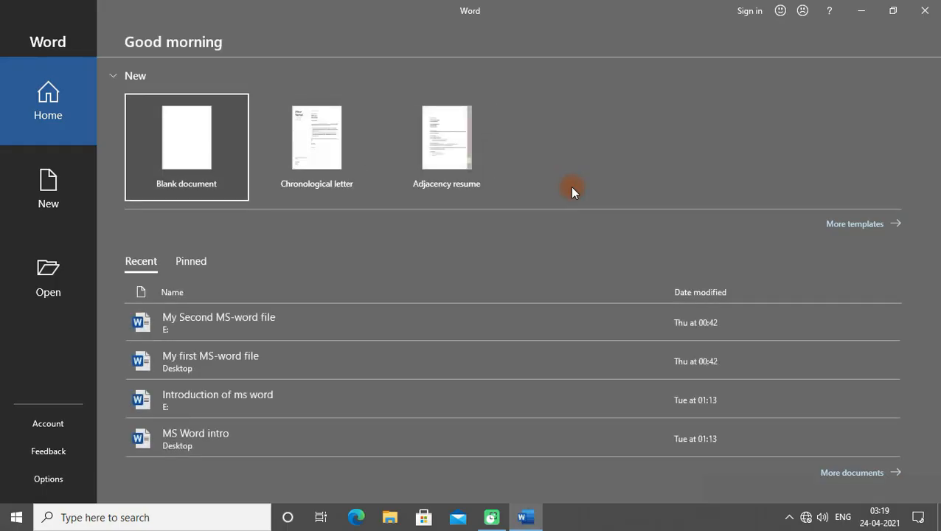
left_click(169, 151)
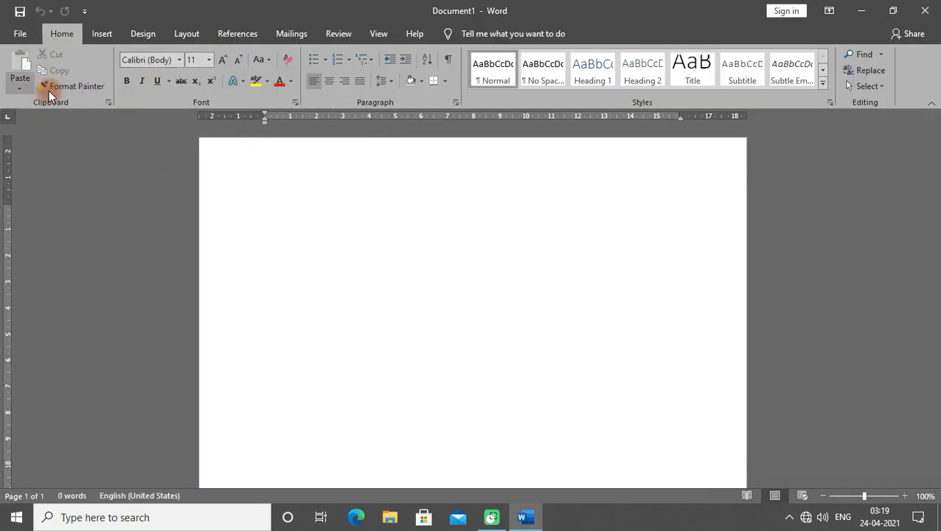
left_click(19, 87)
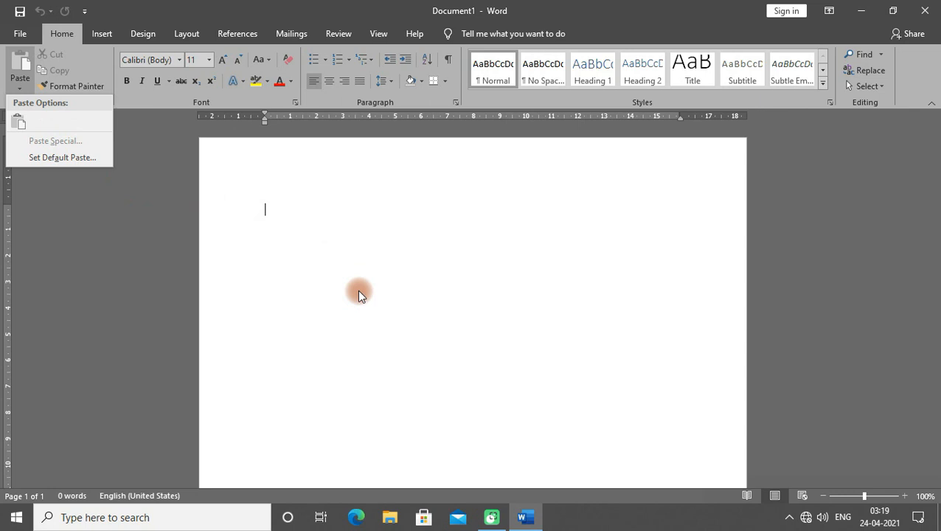
left_click(355, 244)
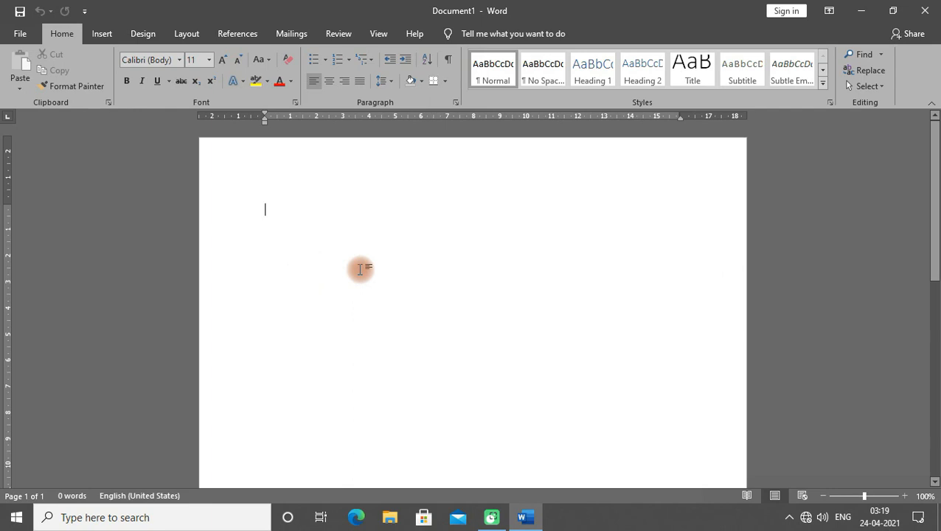
Step: Generate sample paragraphs with the =rand() formula, and delete all of the text
type("=rand")
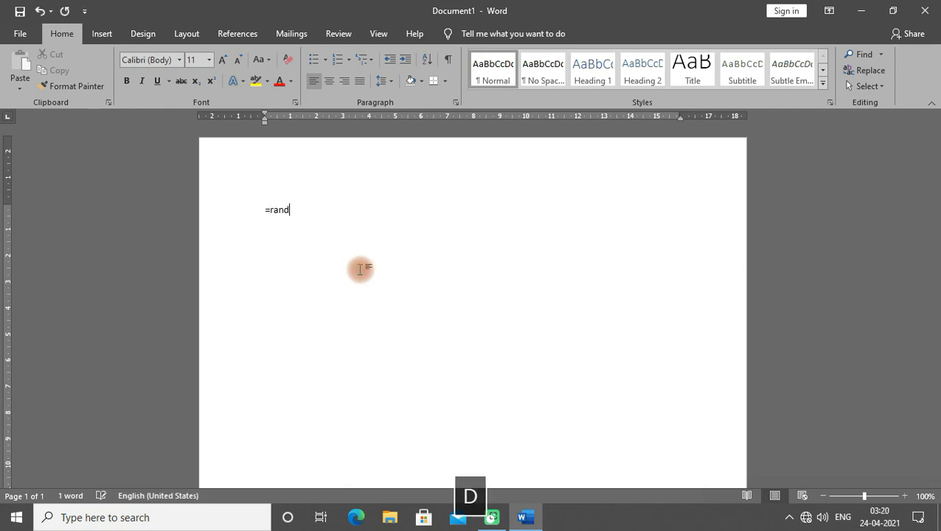
type("()")
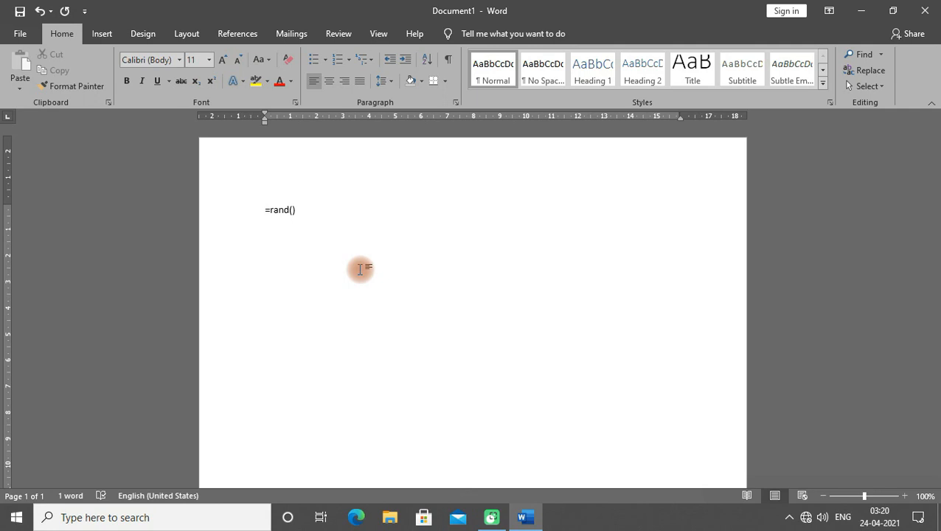
key("Return")
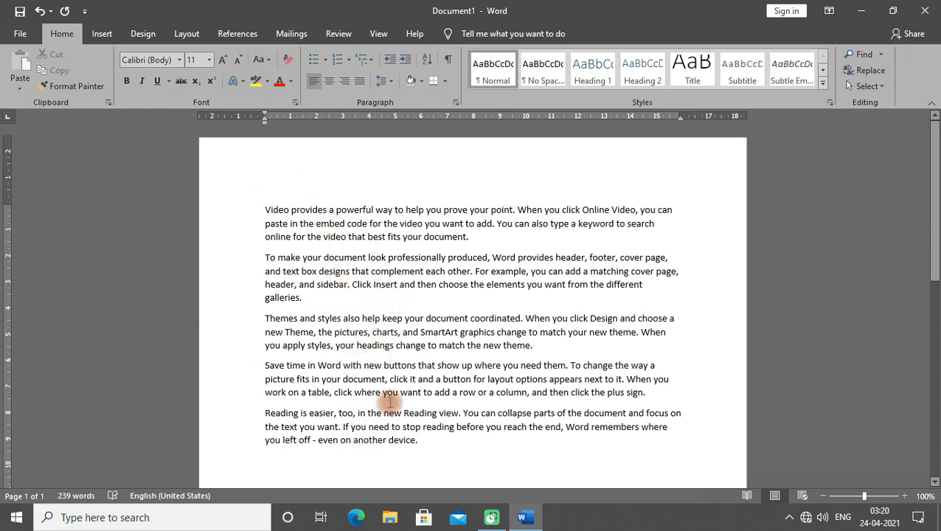
key("ctrl+a")
key("Delete")
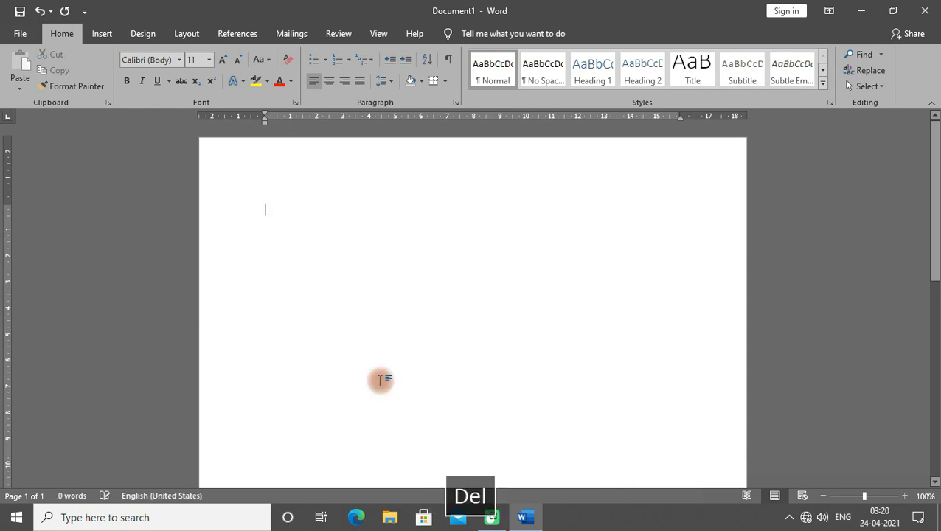
Step: Fill the empty document with 25 paragraphs of sample text using =rand(25), and return to the start of the document
type("=rand")
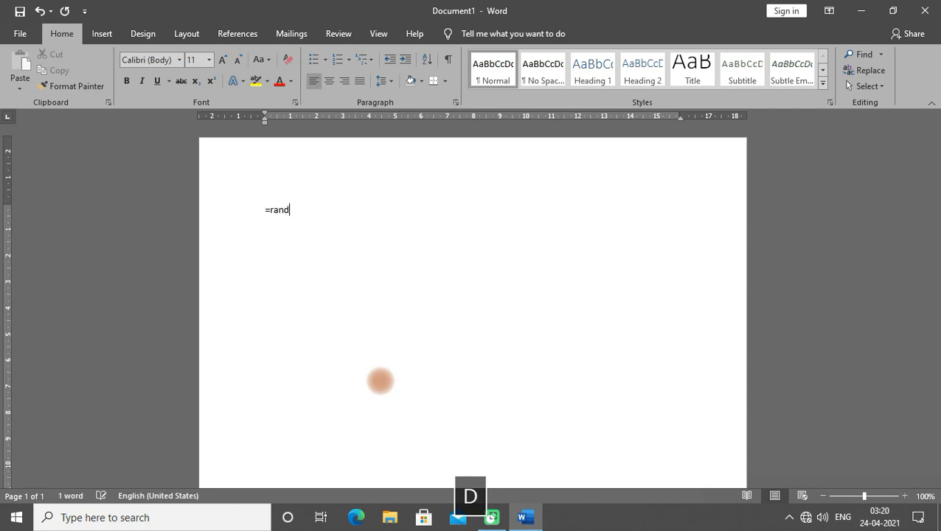
type("(")
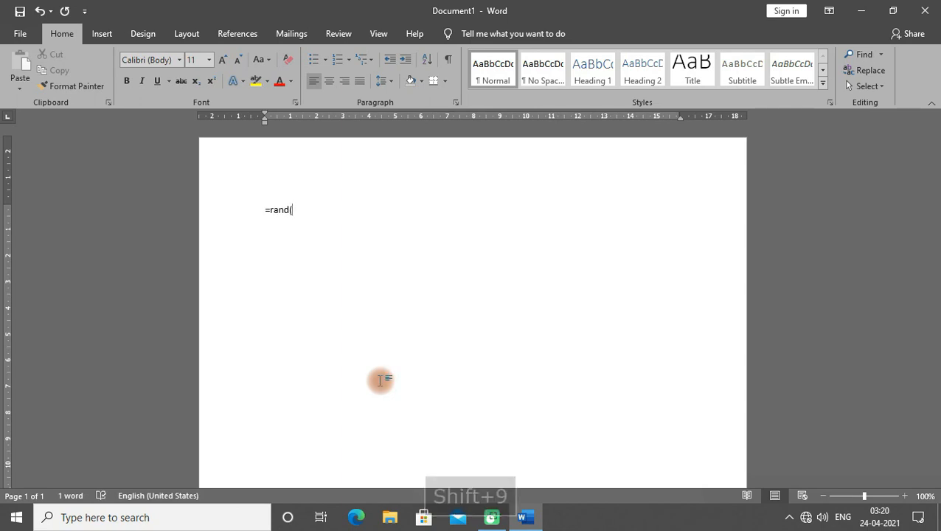
type("25")
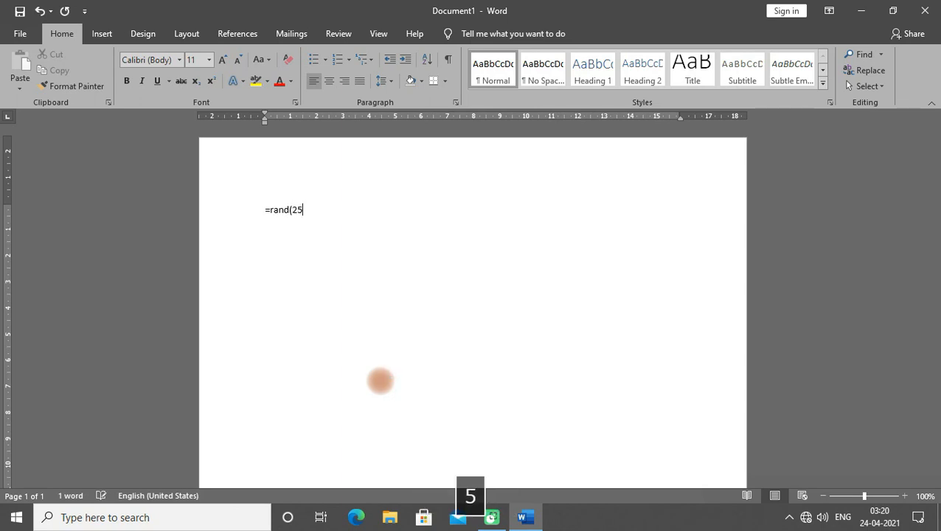
type(")")
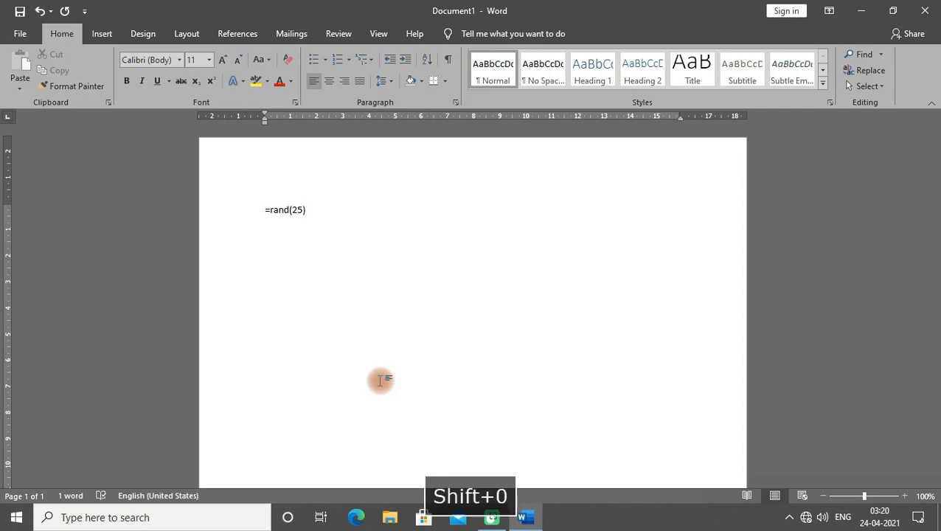
key("Return")
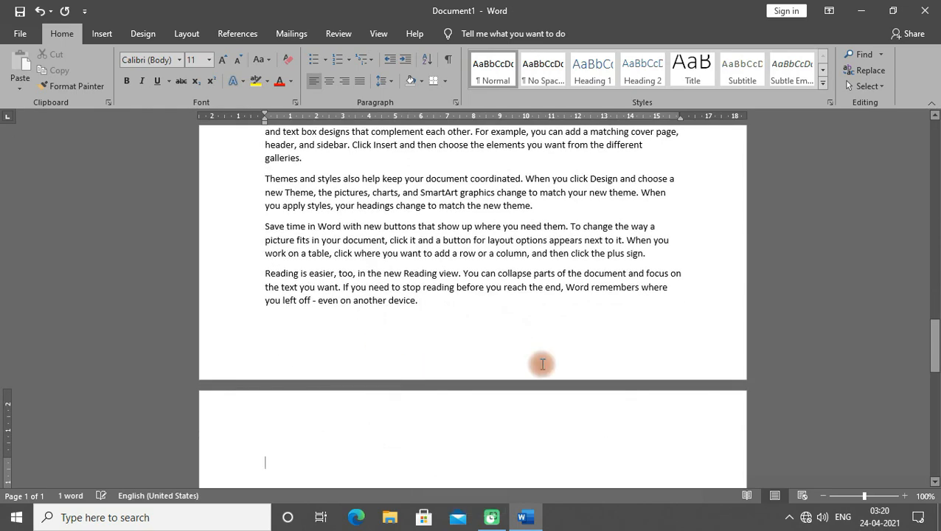
left_click_drag(932, 351, 937, 156)
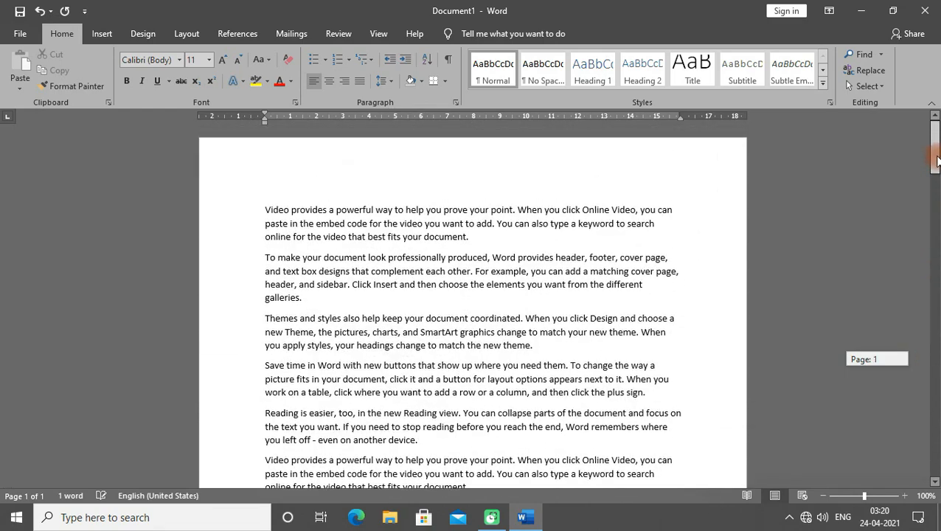
left_click(497, 239)
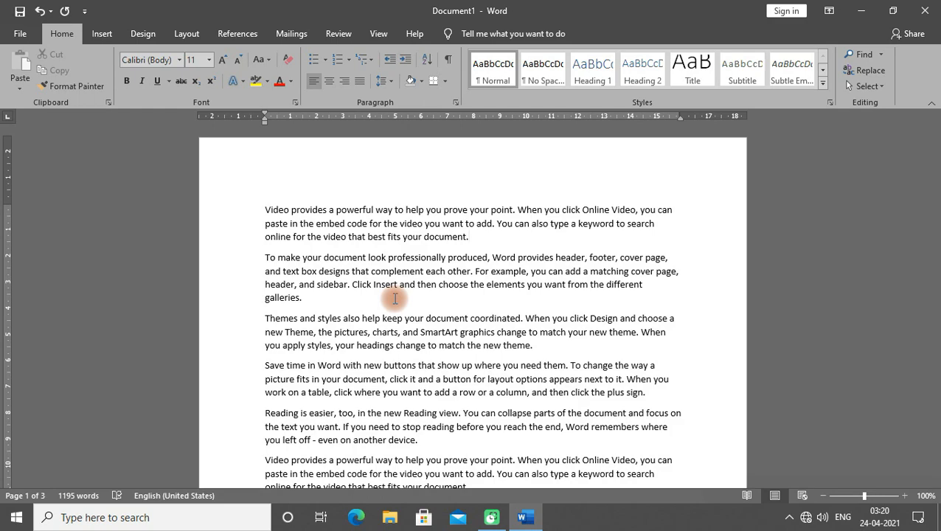
Step: Try selecting the whole first paragraph, and only its opening words "Video provides a powerful way", clearing each selection
scroll(491, 230, "up", 5, "ctrl")
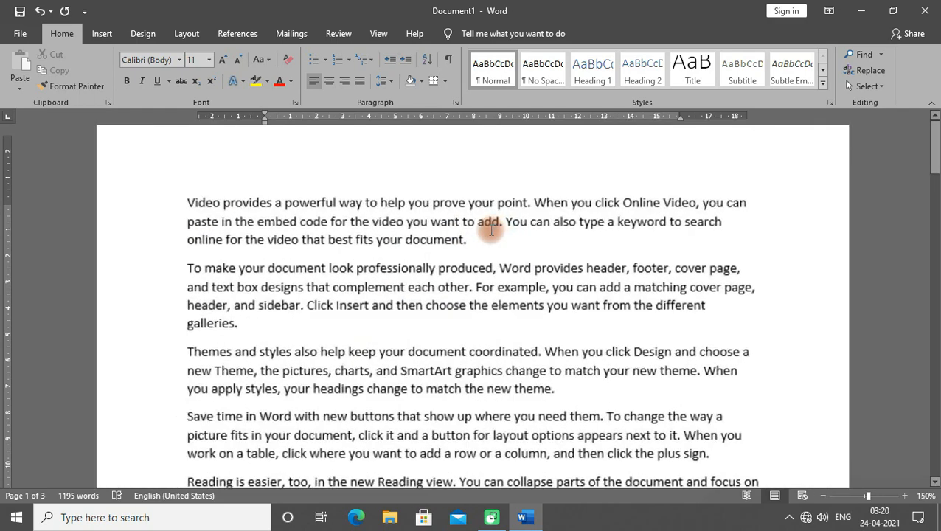
scroll(491, 229, "up", 1, "ctrl")
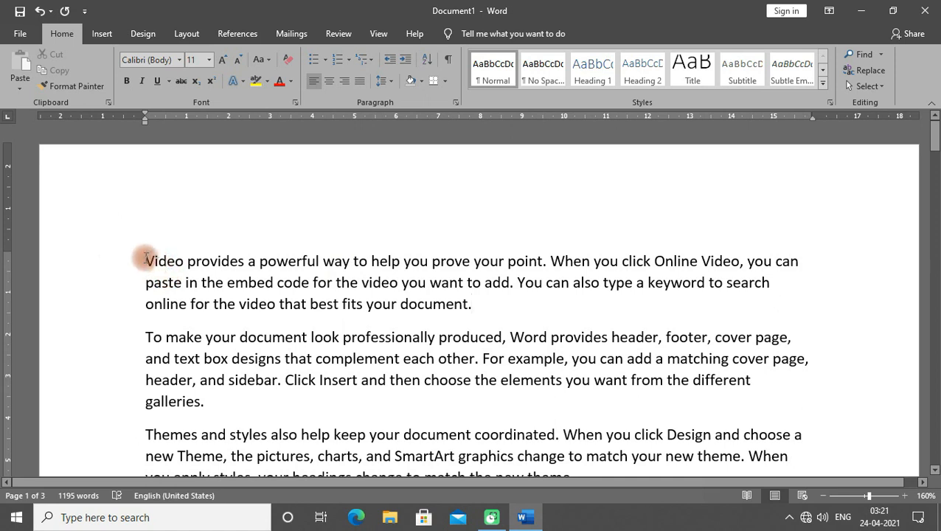
left_click_drag(145, 261, 478, 306)
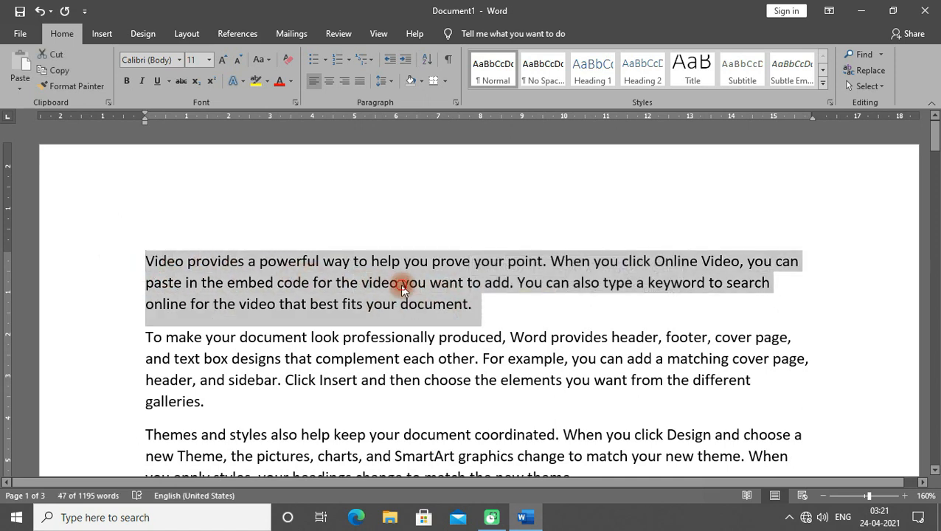
left_click(401, 286)
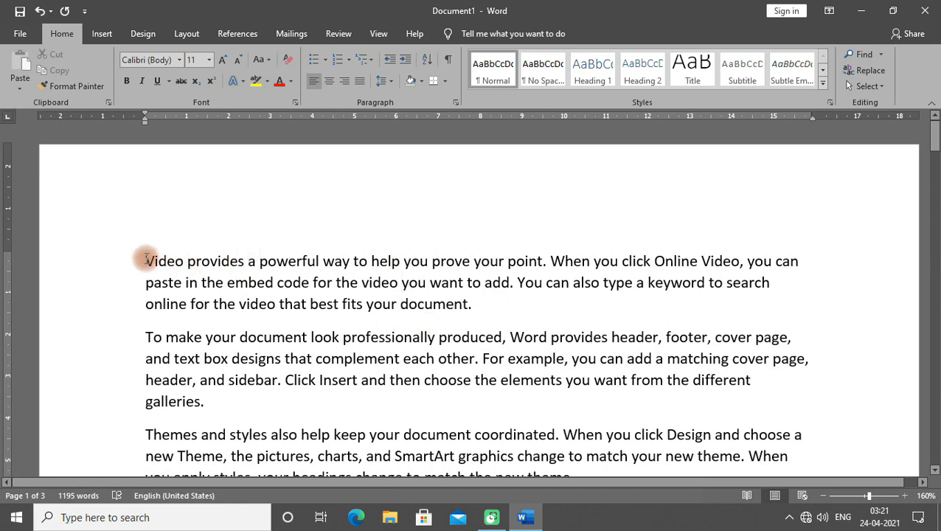
left_click_drag(146, 260, 351, 262)
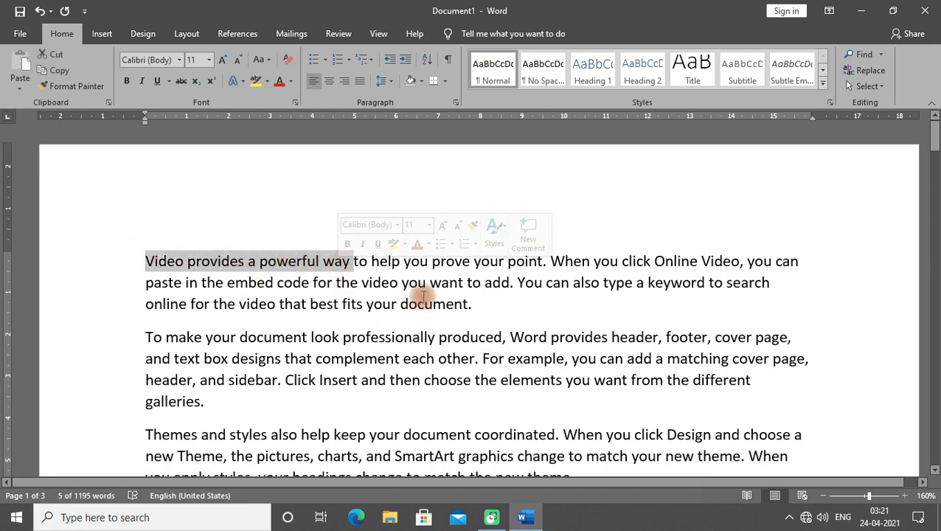
left_click(488, 298)
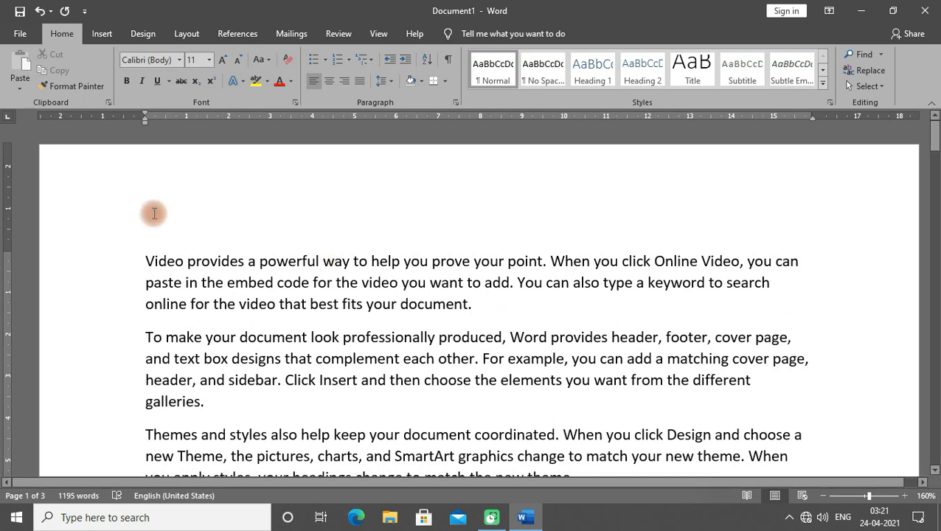
Step: Select the first sentence of the document, "Video provides a powerful way to help you prove your point."
left_click_drag(137, 262, 546, 262)
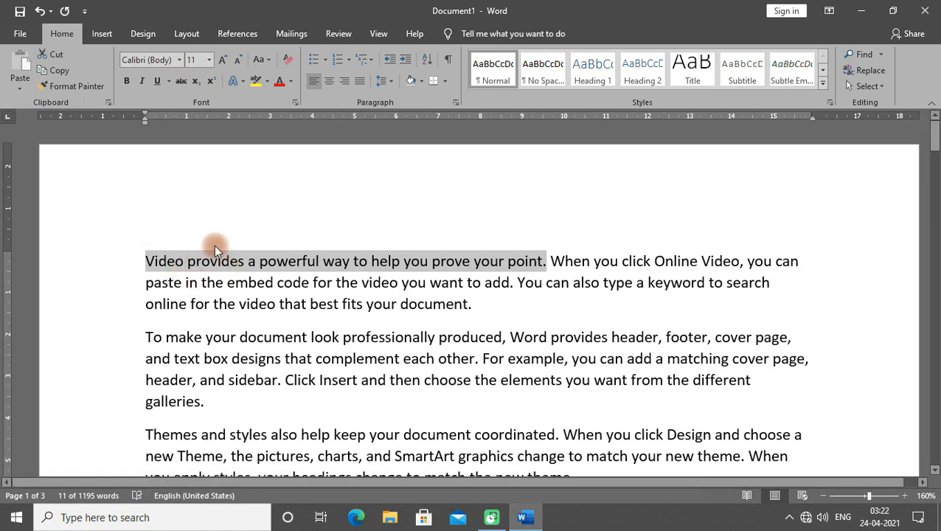
left_click(183, 262)
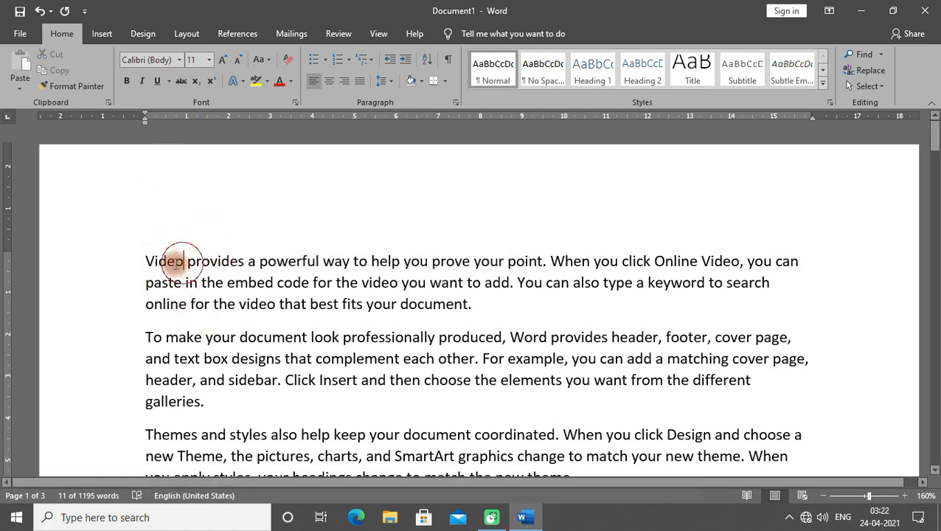
left_click_drag(146, 262, 549, 267)
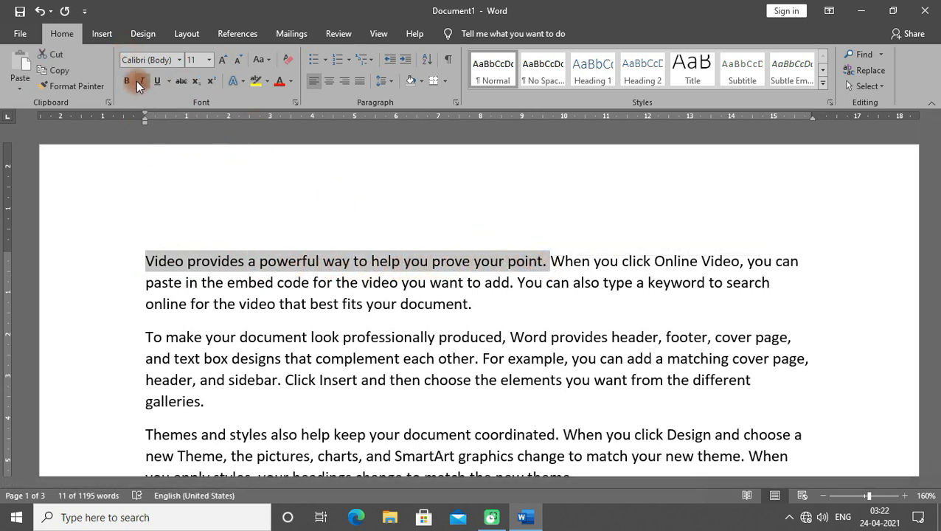
Step: Change the font of the selected first sentence to Impact
left_click(181, 60)
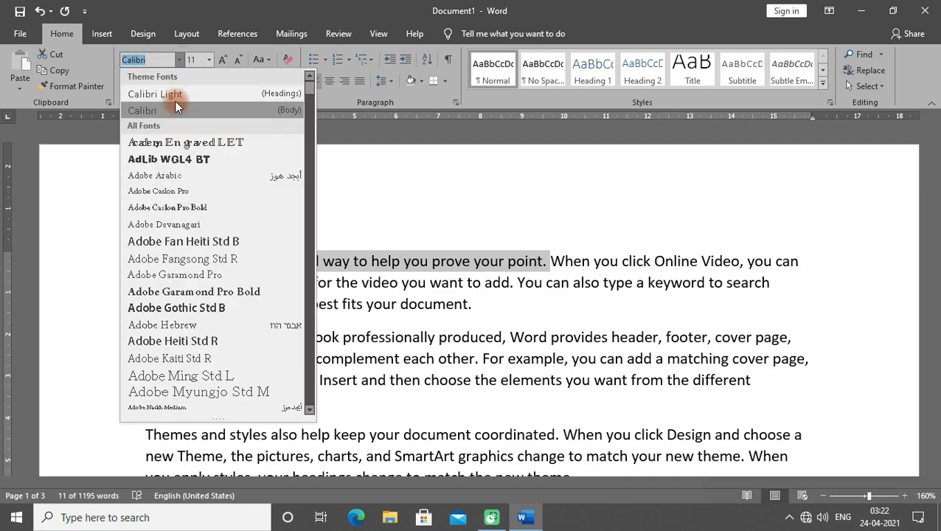
scroll(222, 257, "down", 1)
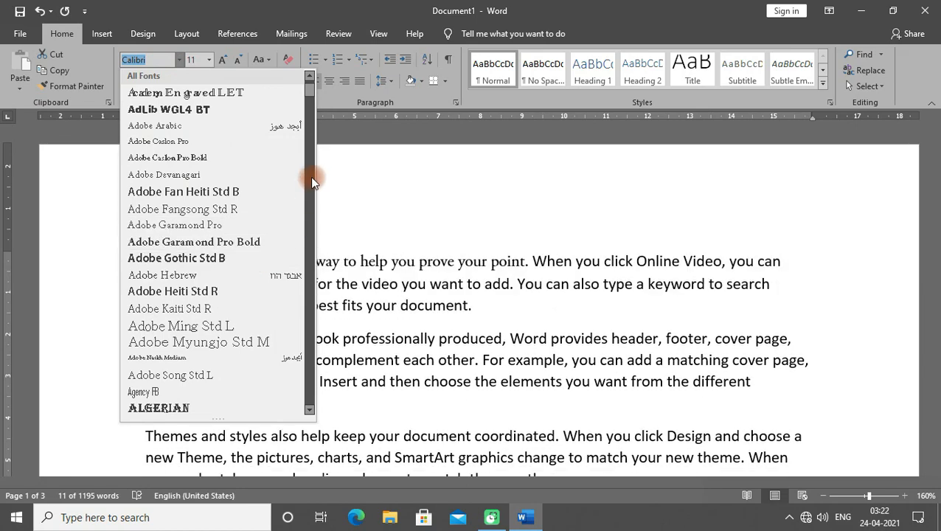
scroll(239, 346, "down", 8)
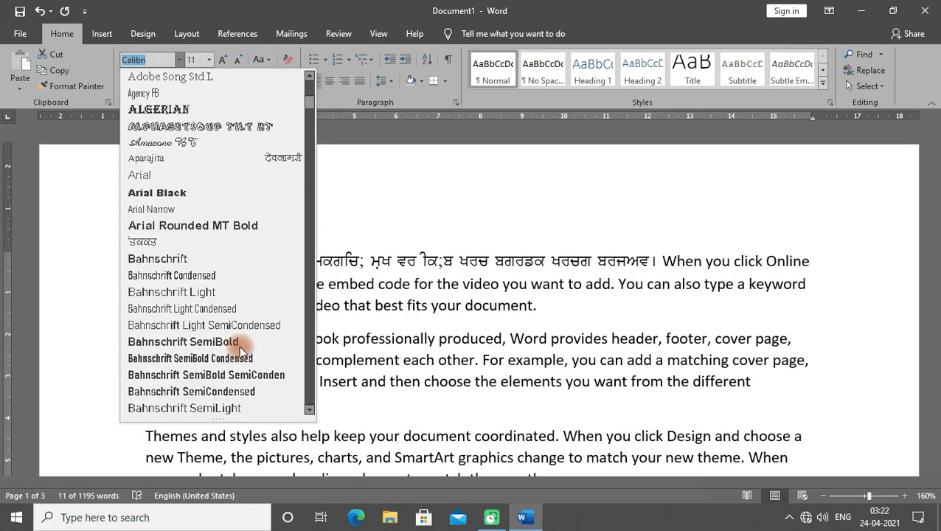
scroll(239, 346, "down", 4)
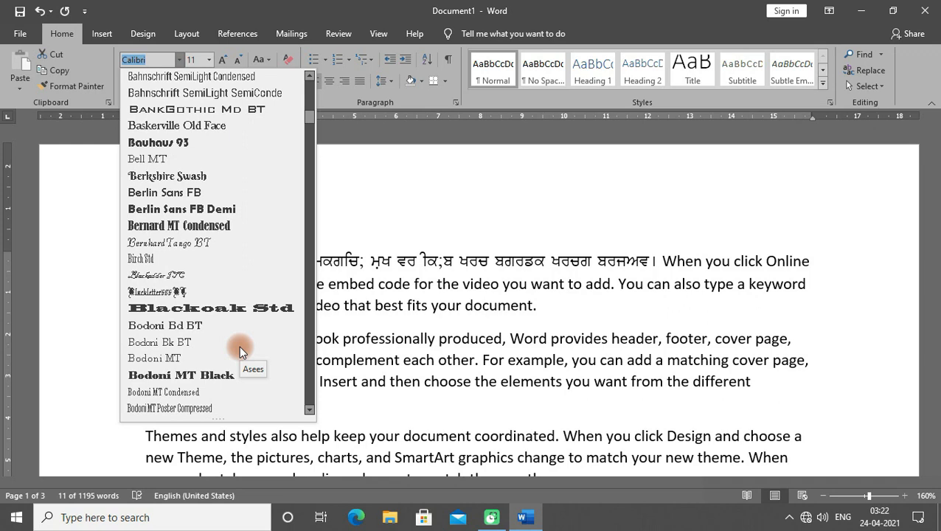
scroll(239, 346, "down", 1)
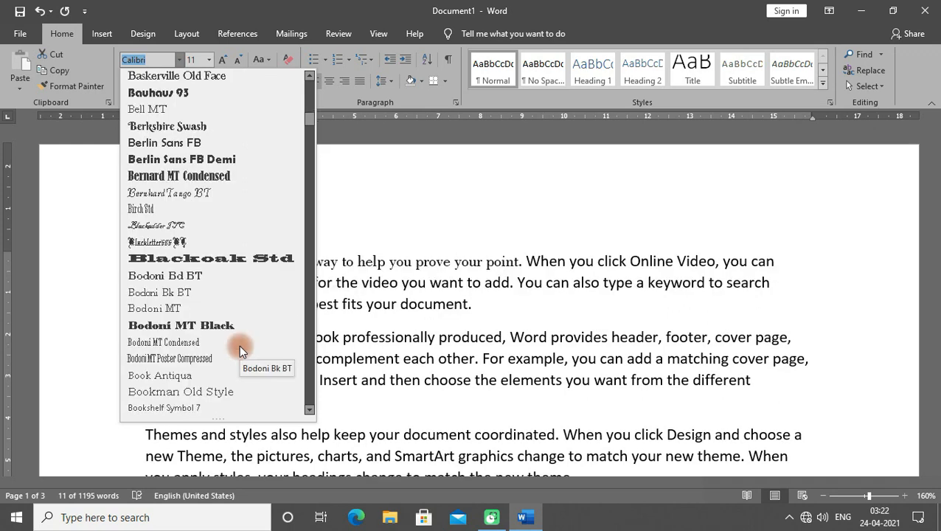
scroll(239, 345, "down", 3)
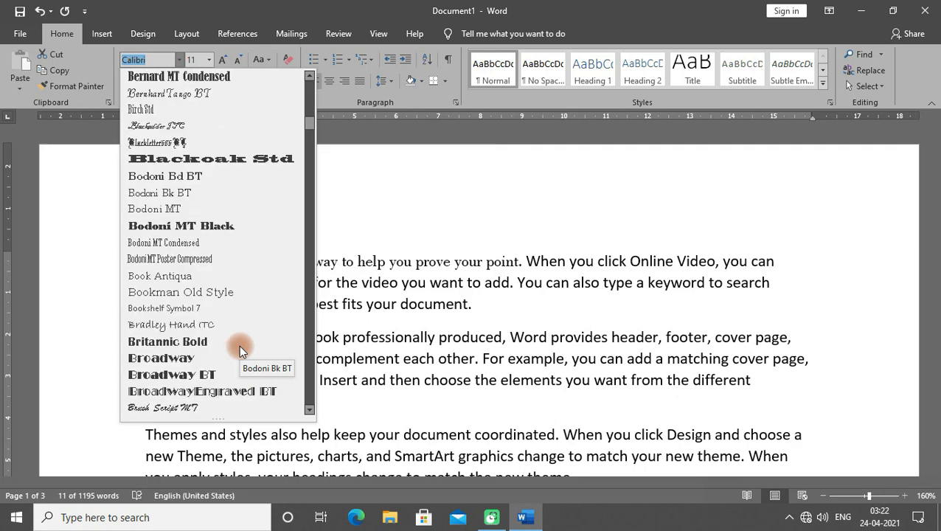
scroll(239, 345, "down", 6)
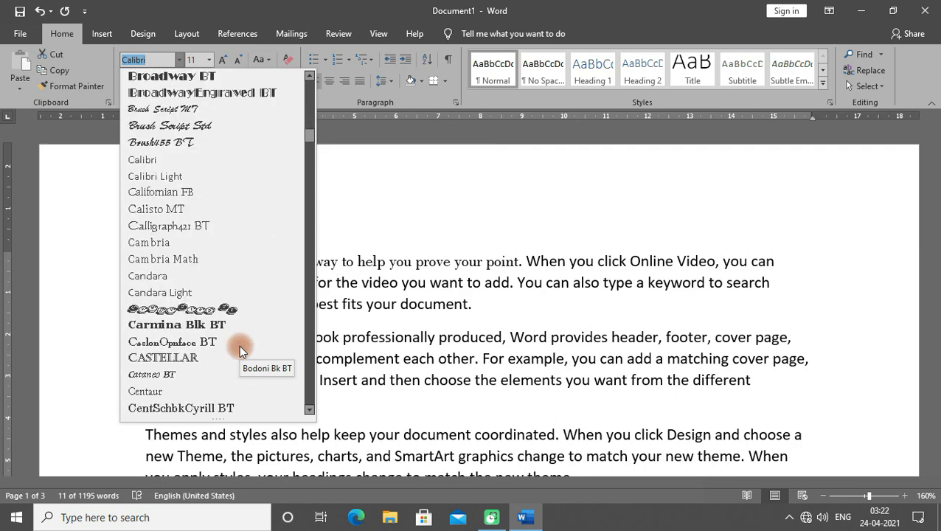
scroll(239, 345, "down", 2)
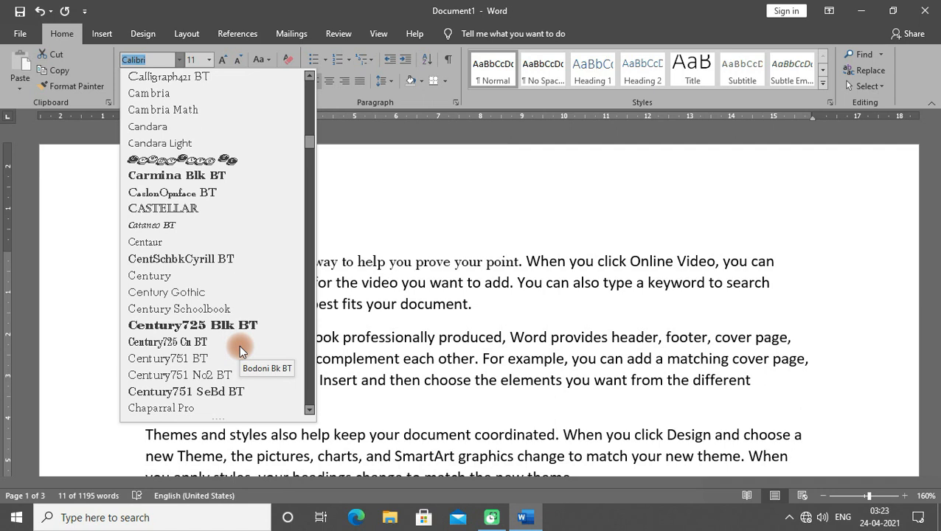
scroll(239, 344, "down", 6)
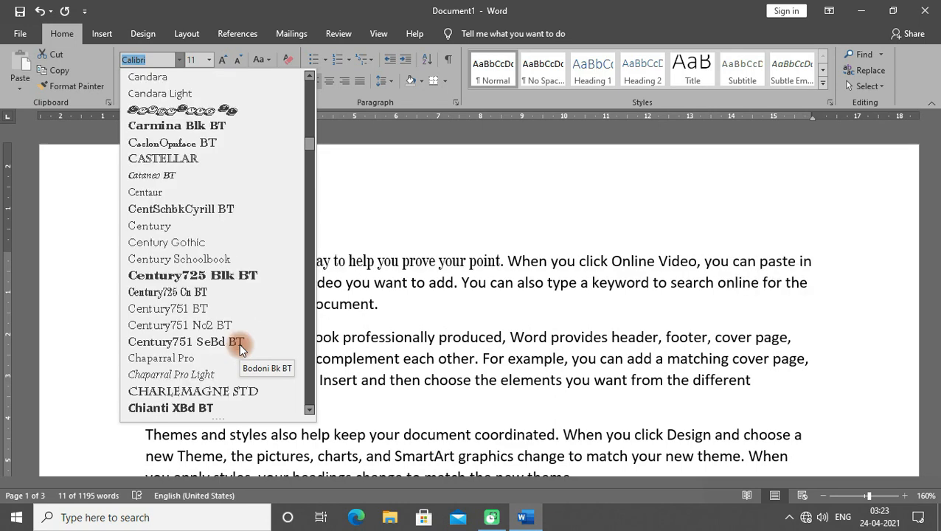
scroll(239, 344, "down", 10)
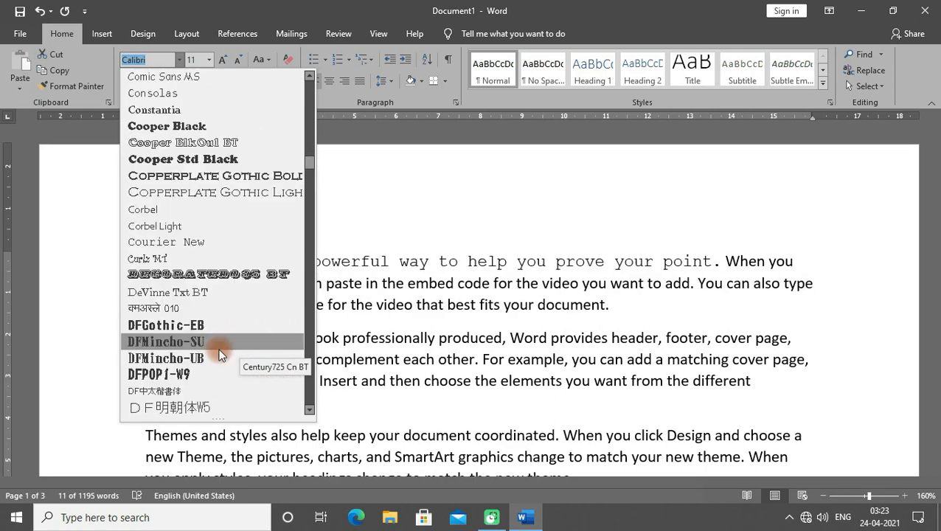
scroll(211, 362, "down", 4)
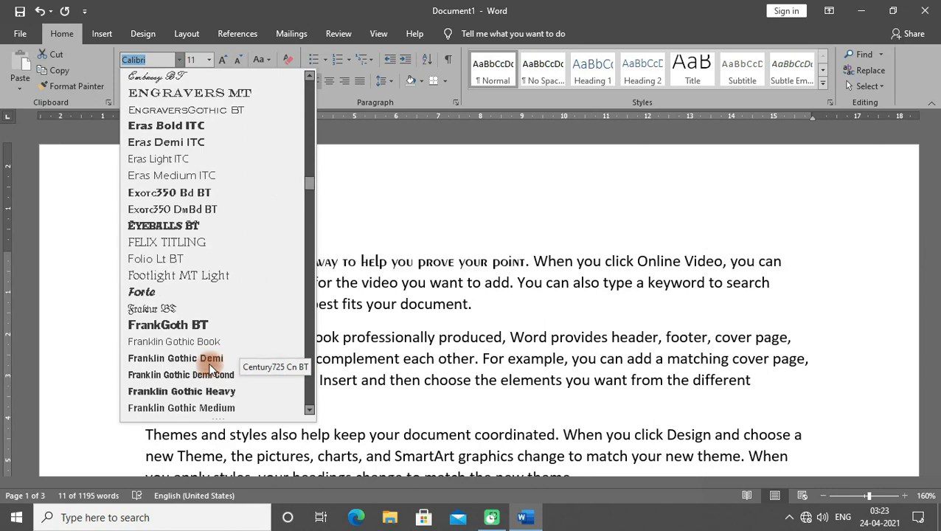
scroll(211, 369, "down", 6)
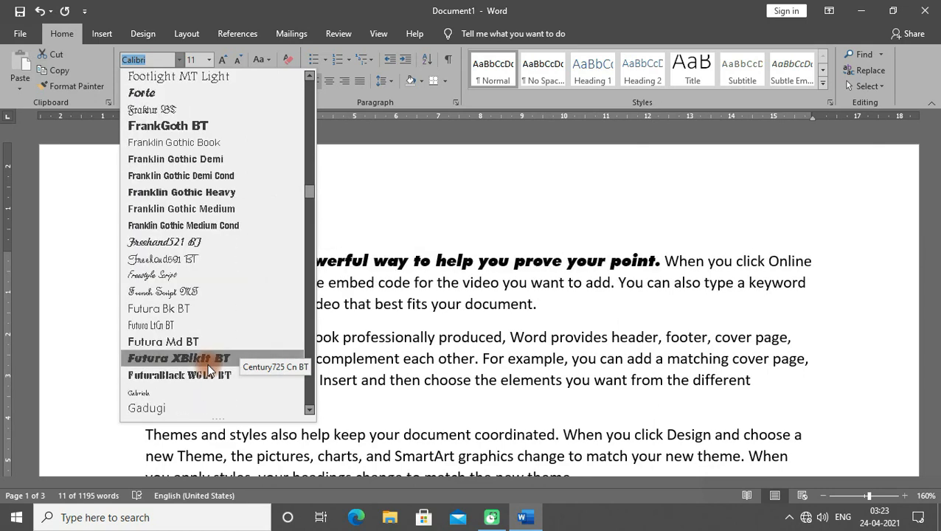
scroll(210, 368, "down", 12)
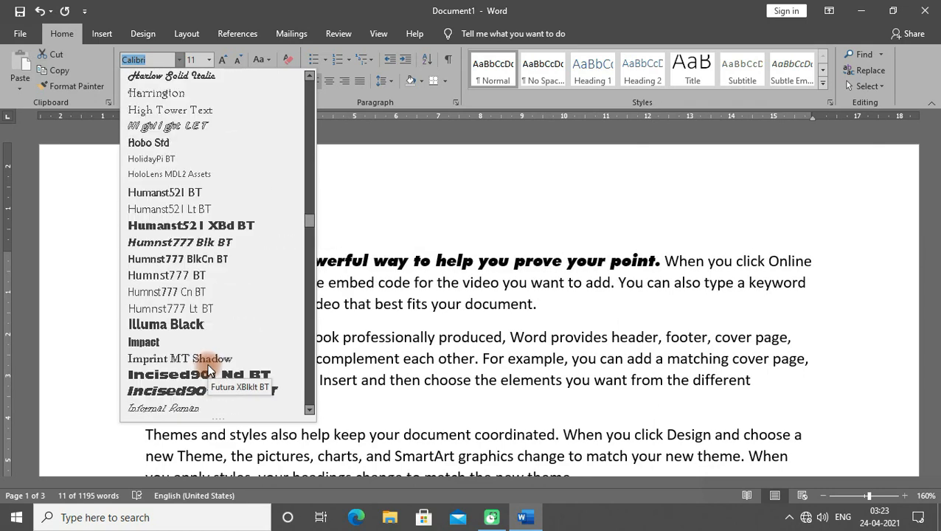
scroll(209, 369, "down", 3)
left_click(156, 244)
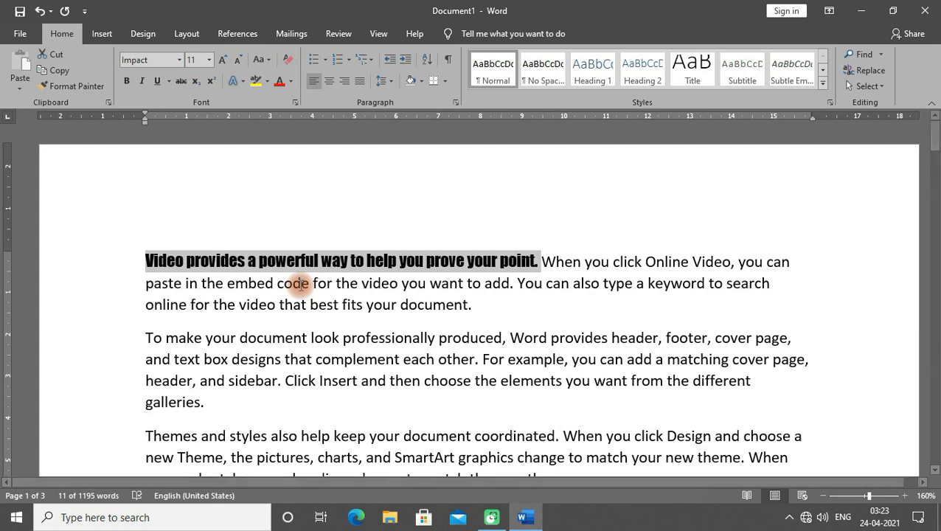
Step: Reselect the Impact-formatted first sentence and set its font size to 26
left_click(175, 261)
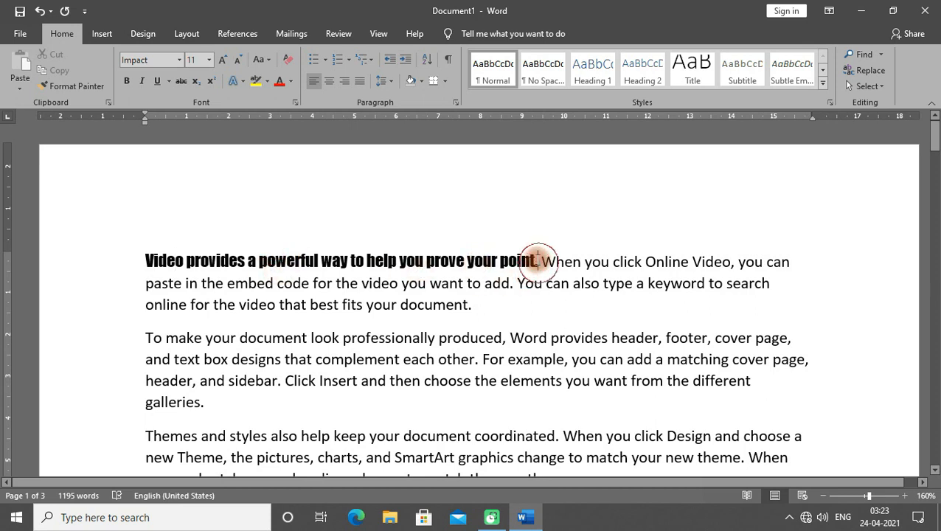
left_click_drag(540, 262, 159, 251)
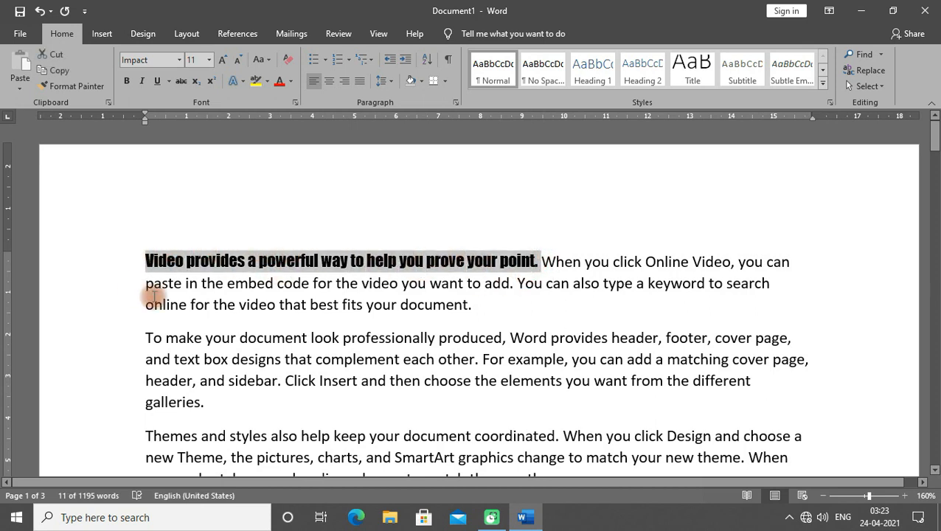
left_click(210, 60)
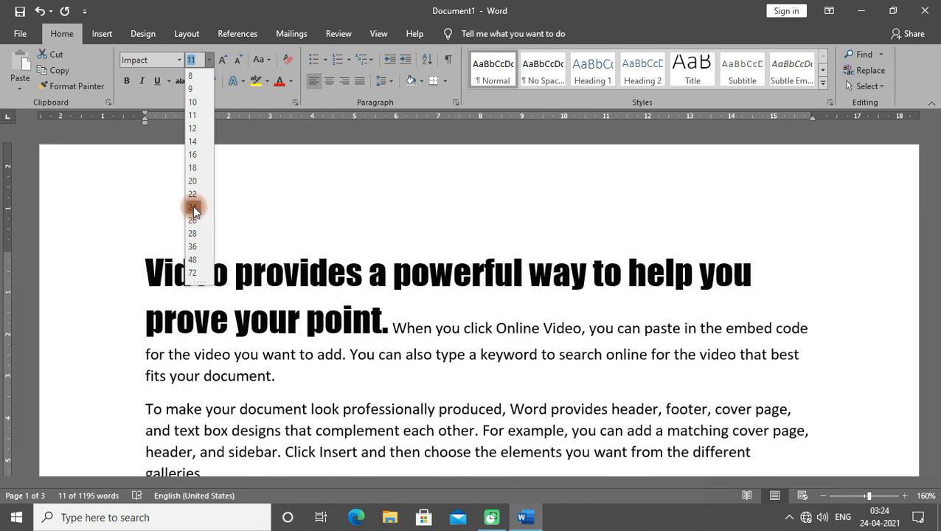
left_click(194, 220)
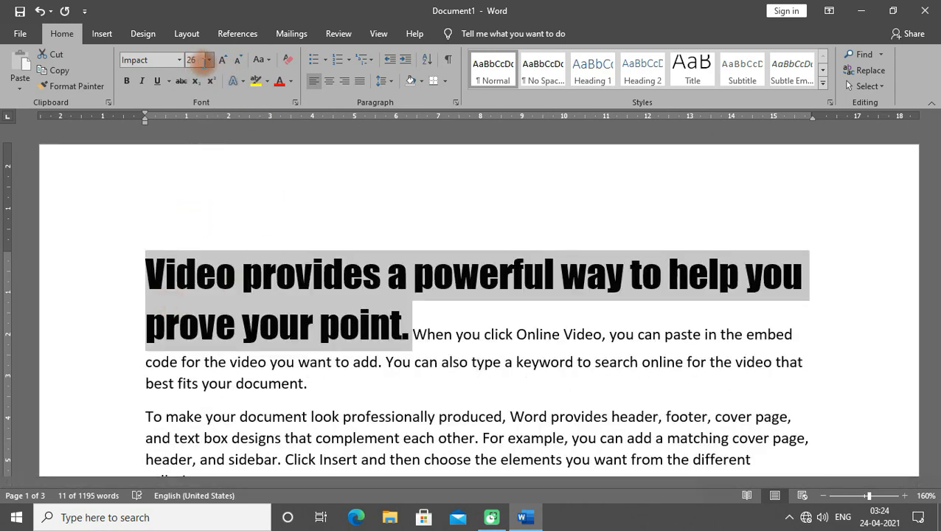
Step: Reapply font size 26 to the selected sentence, and increase it to 28
left_click(209, 60)
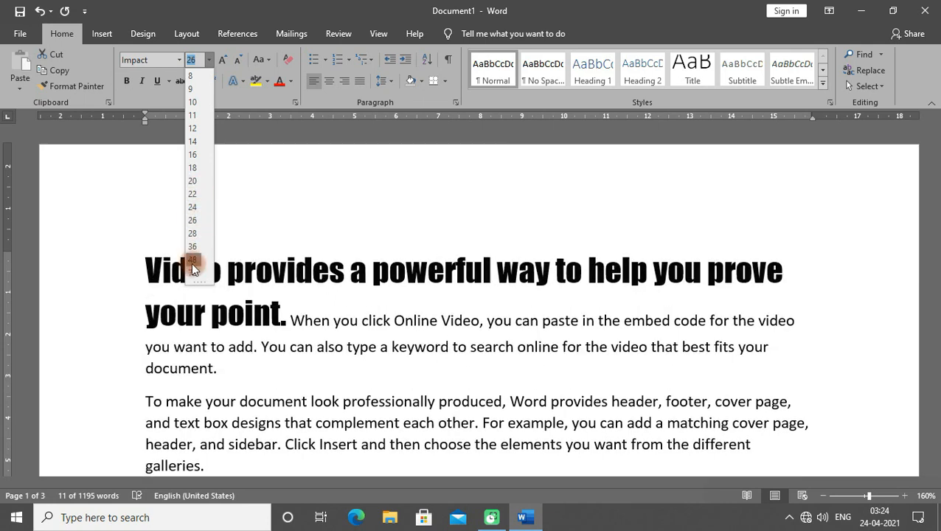
left_click(192, 221)
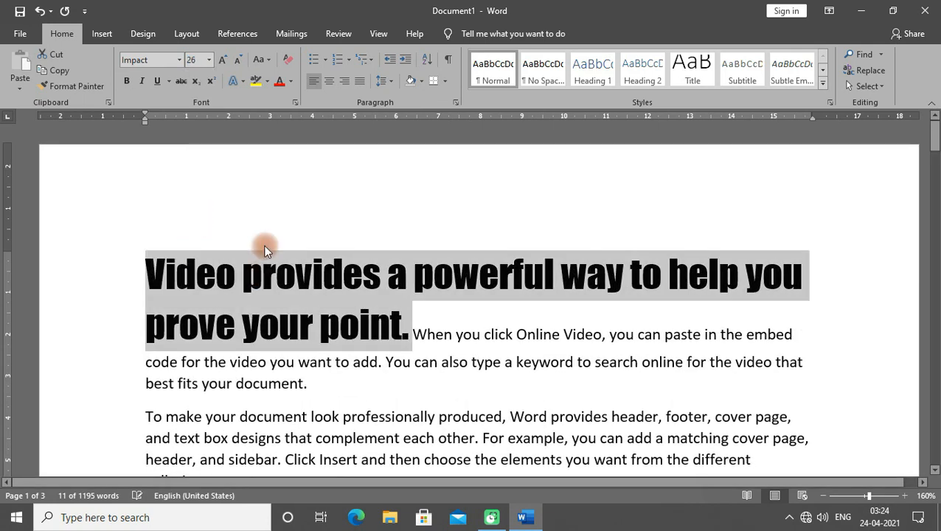
left_click(208, 61)
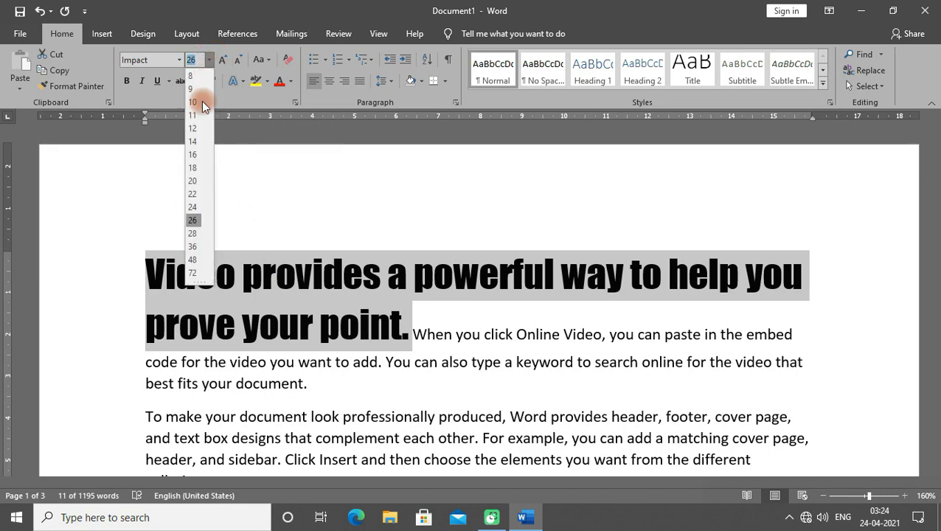
left_click(192, 234)
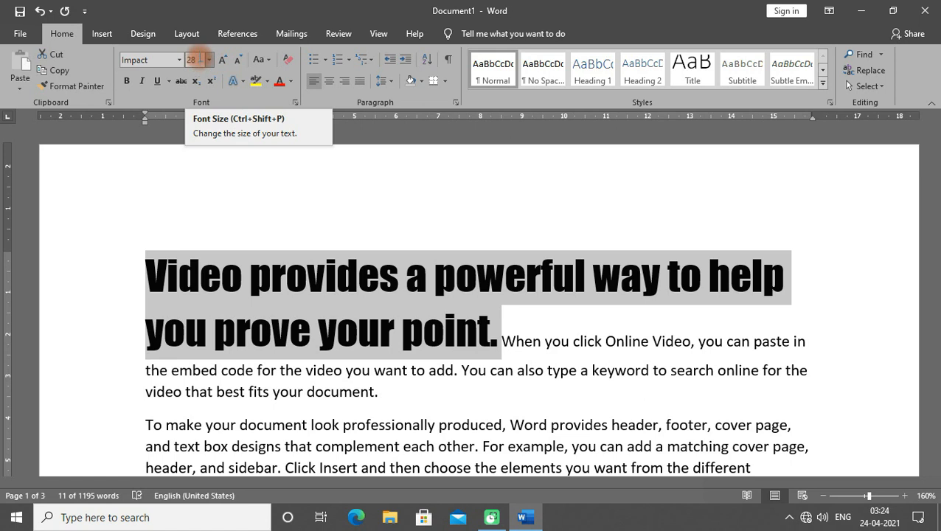
Step: Give the selected sentence a custom font size of 27, which the preset sizes do not offer
left_click(199, 59)
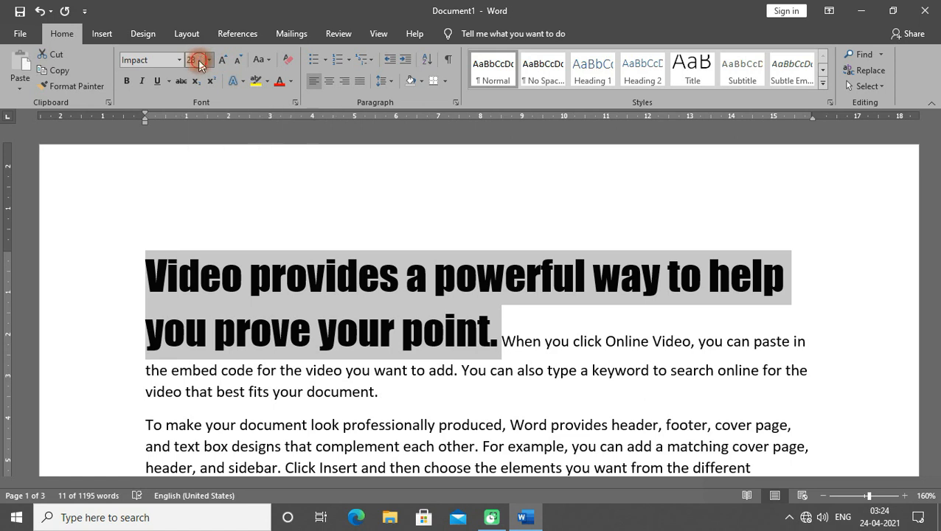
key("BackSpace")
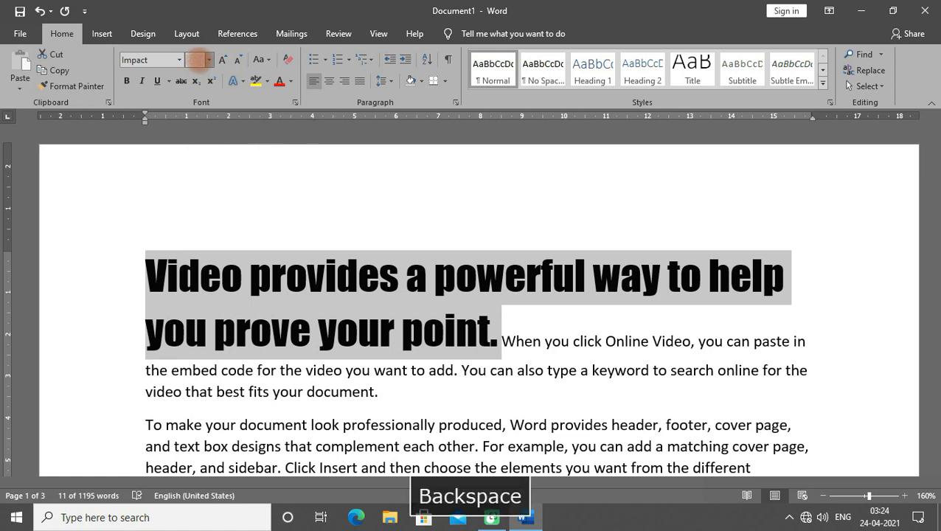
type("27")
key("Return")
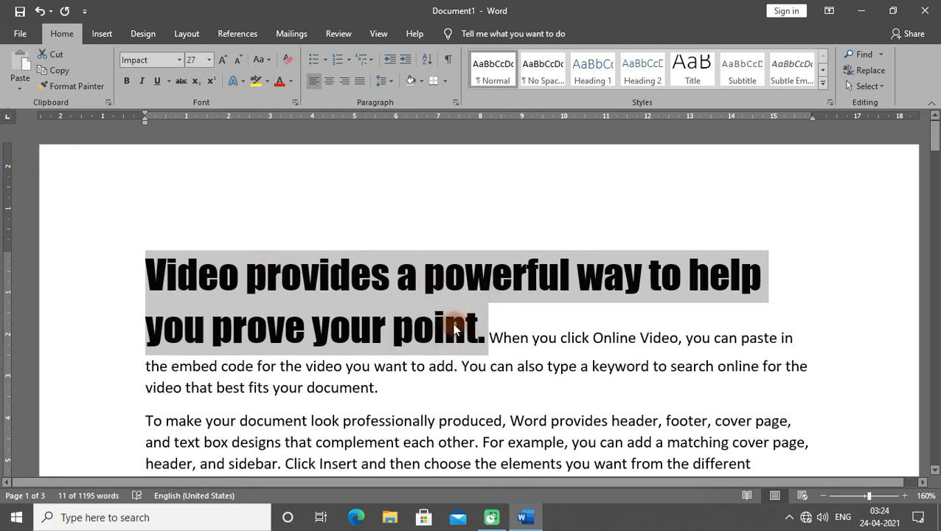
Step: Enlarge the selected sentence to the biggest preset font size, 72, and review it down to its end
left_click(209, 60)
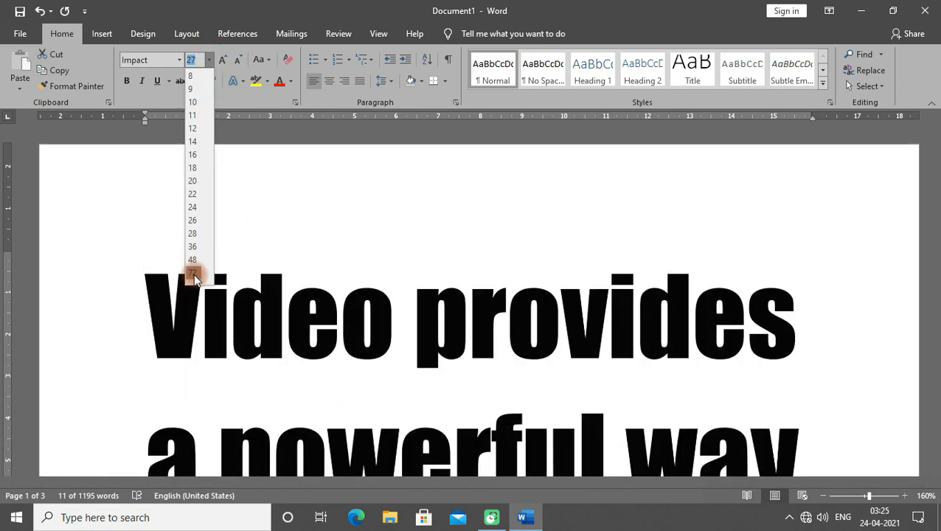
left_click(193, 274)
scroll(397, 293, "down", 2)
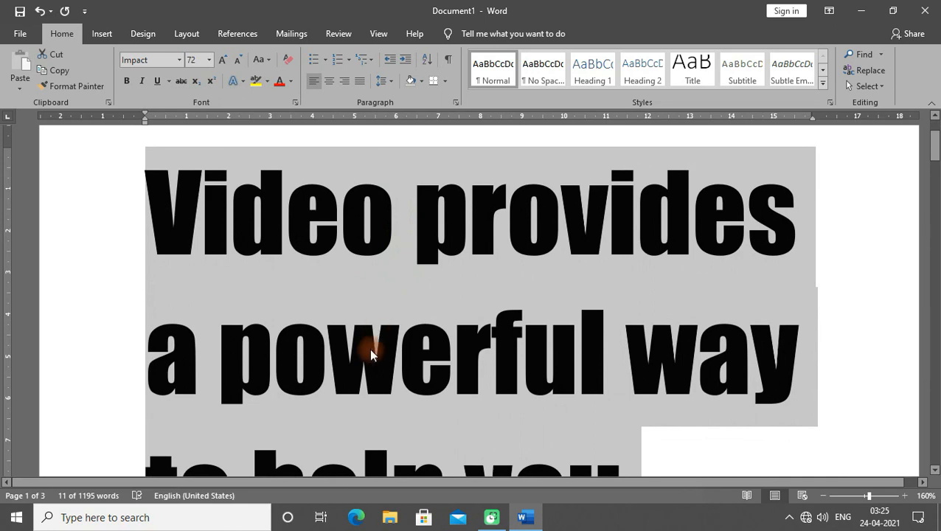
scroll(370, 355, "down", 10)
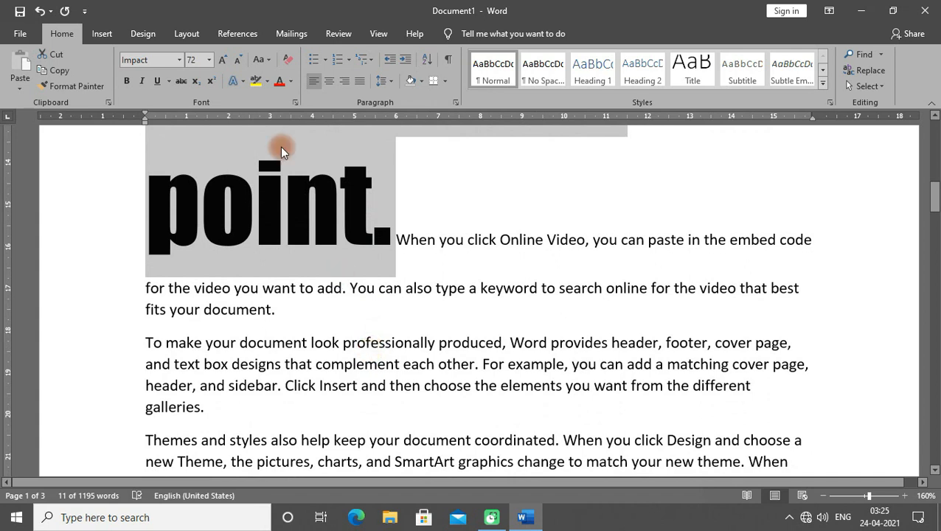
Step: Enter a custom font size of 80 for the selected sentence and review the enlarged text from start to end
left_click(204, 61)
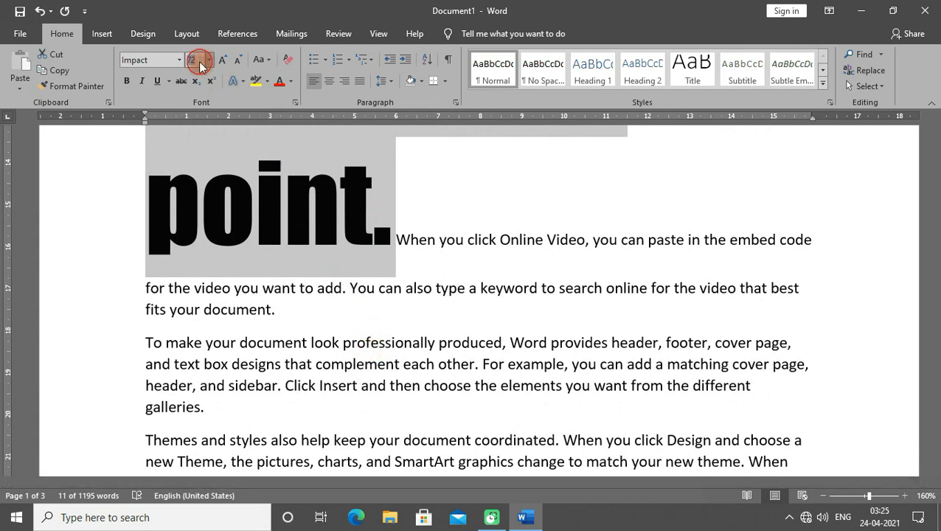
type("80")
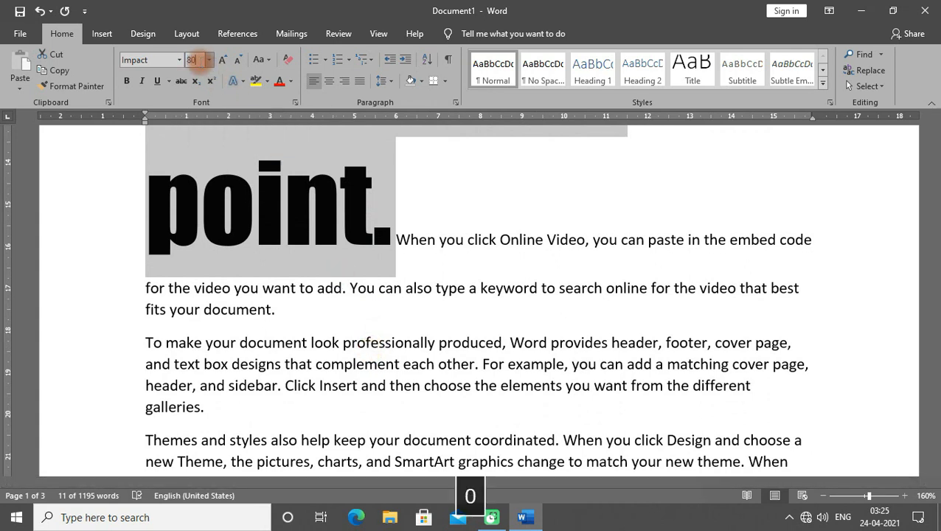
key("Return")
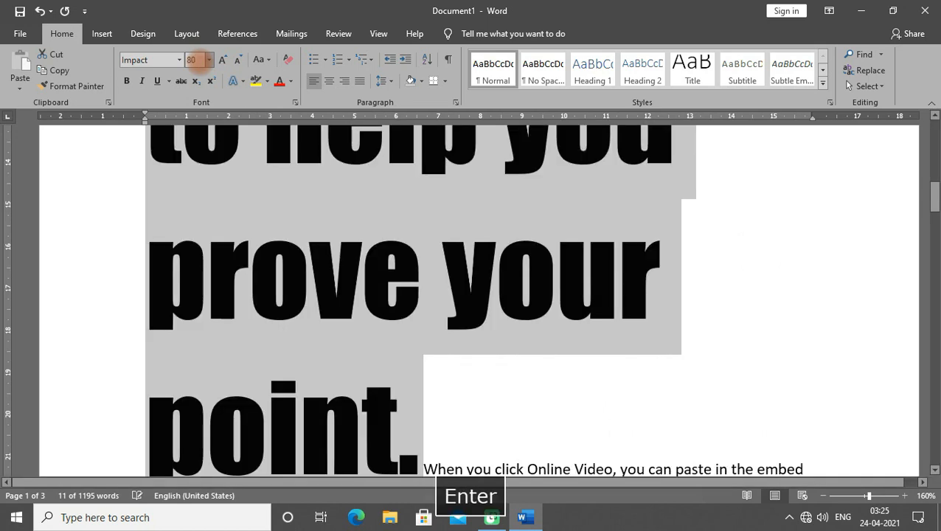
scroll(390, 280, "down", 3)
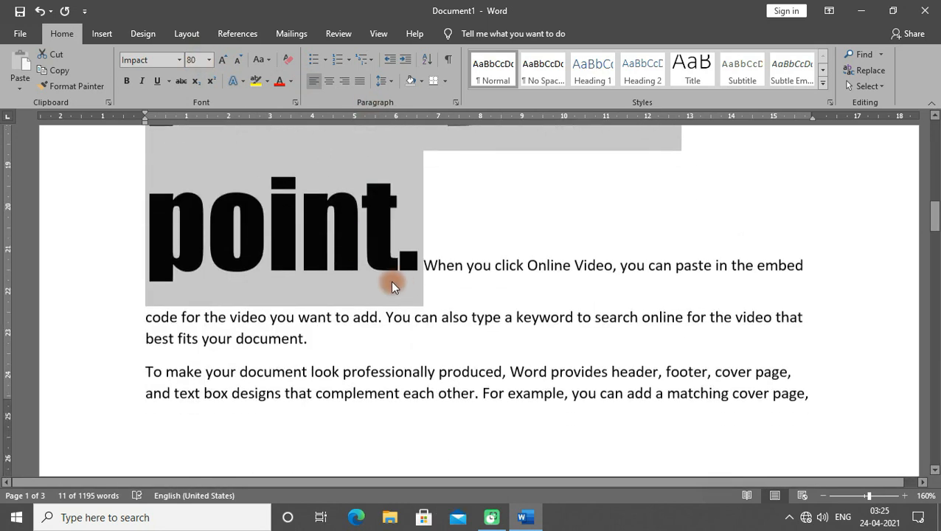
scroll(409, 294, "up", 4)
scroll(408, 292, "up", 5)
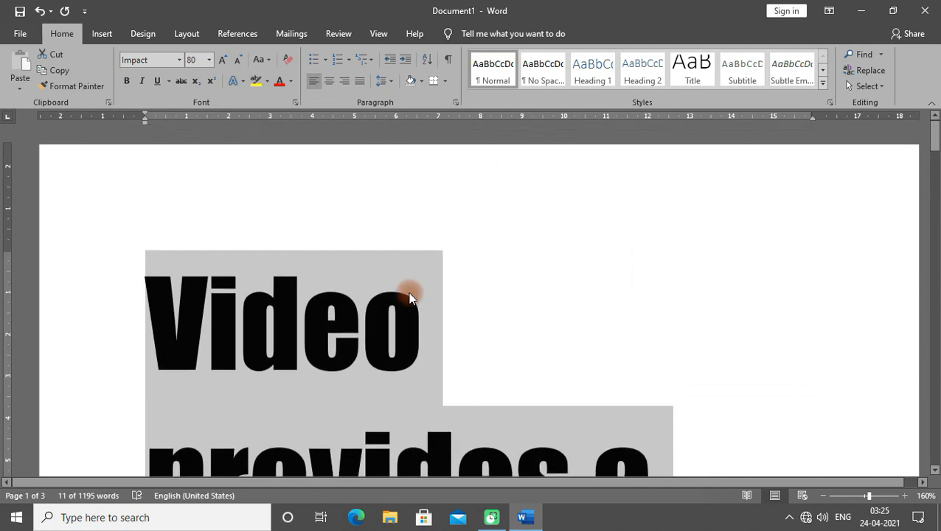
scroll(394, 280, "down", 10)
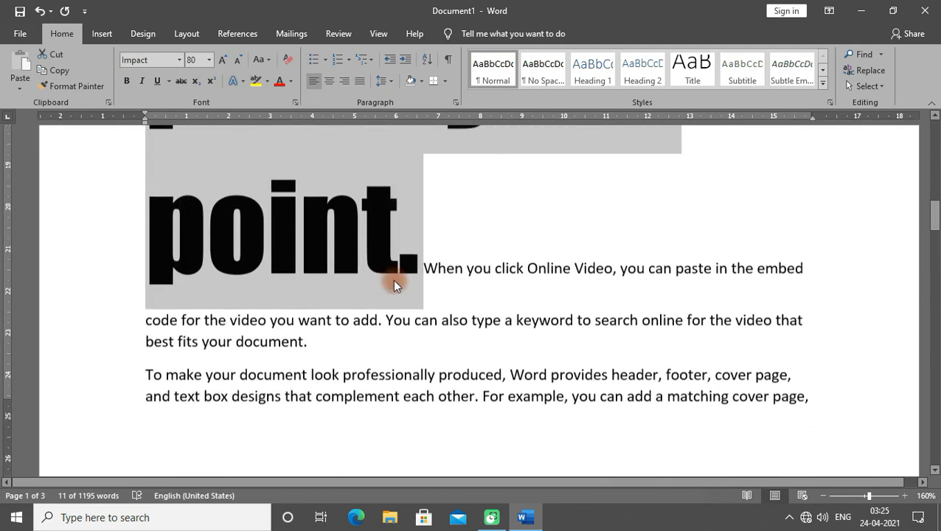
scroll(395, 281, "up", 3)
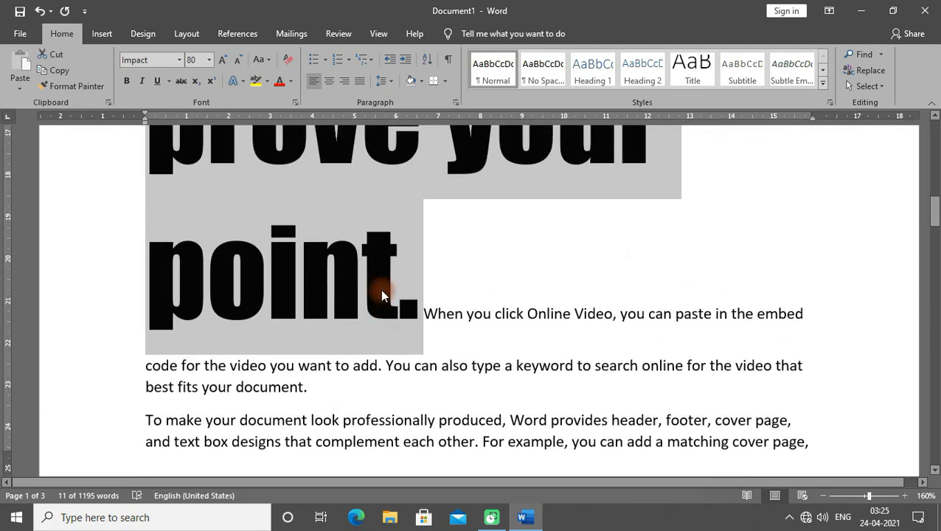
Step: Undo the font and size changes on the selected sentence until it is back to Calibri (Body) at size 11
scroll(373, 336, "up", 5)
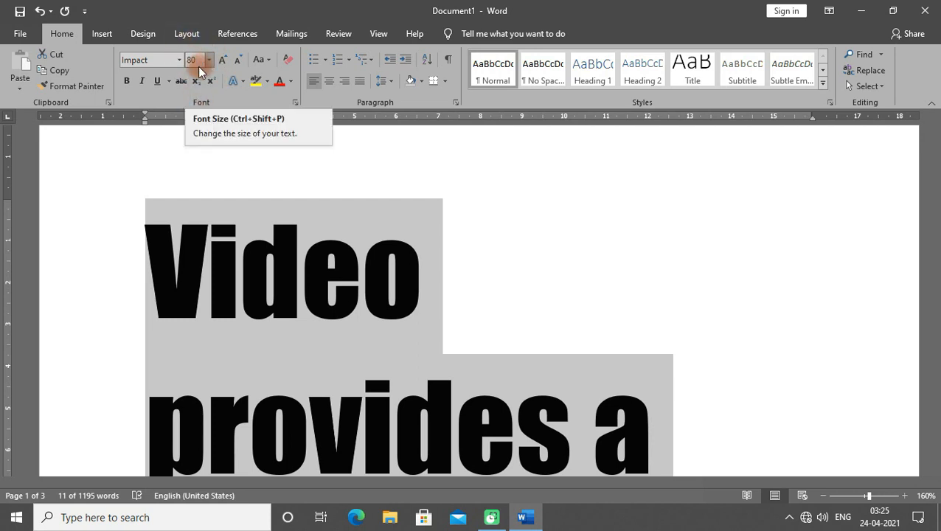
key("ctrl+z")
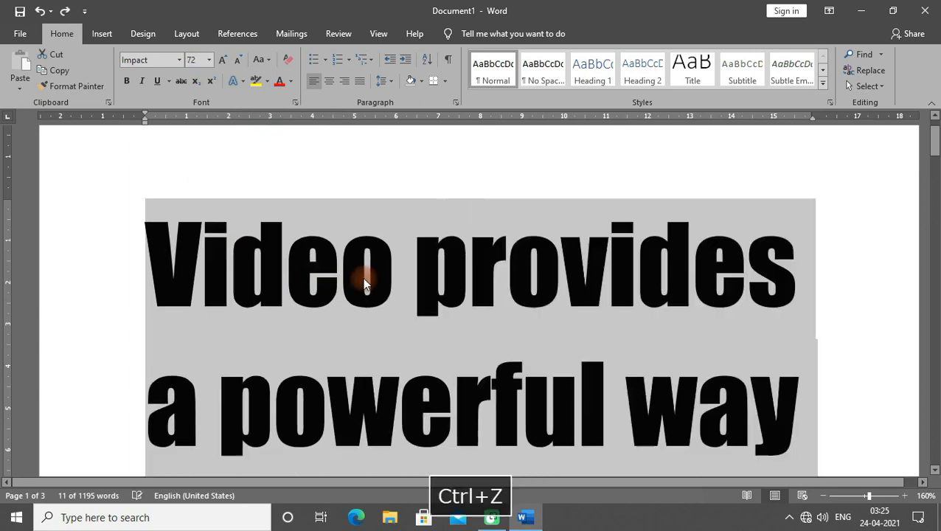
key("ctrl+z")
key("ctrl+z")
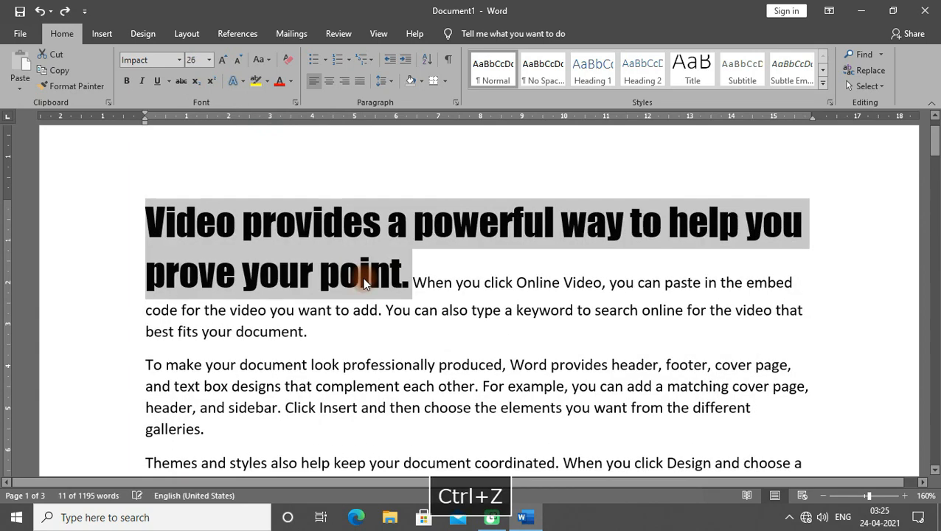
key("ctrl+z")
key("ctrl+z")
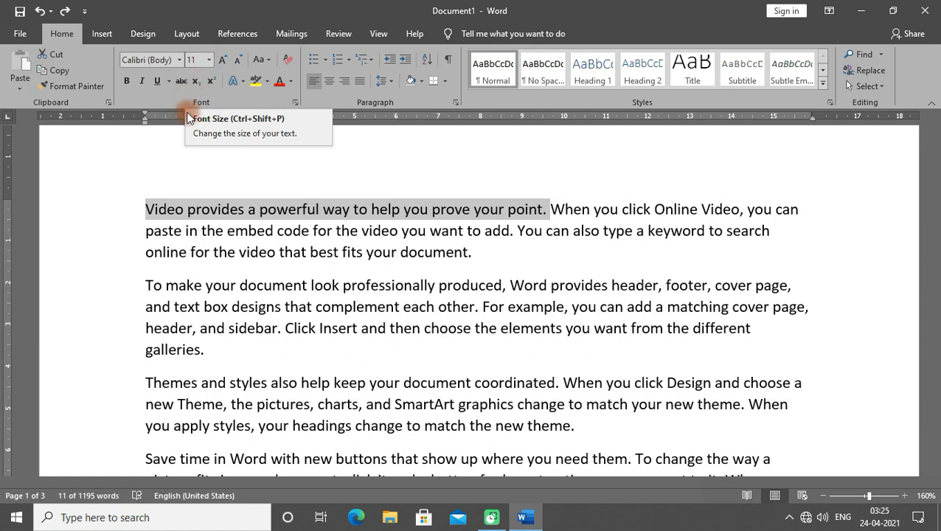
Step: Select the first sentence, ending in "prove your point.", and enlarge its font in one-point increments up to size 61
left_click_drag(145, 212, 544, 213)
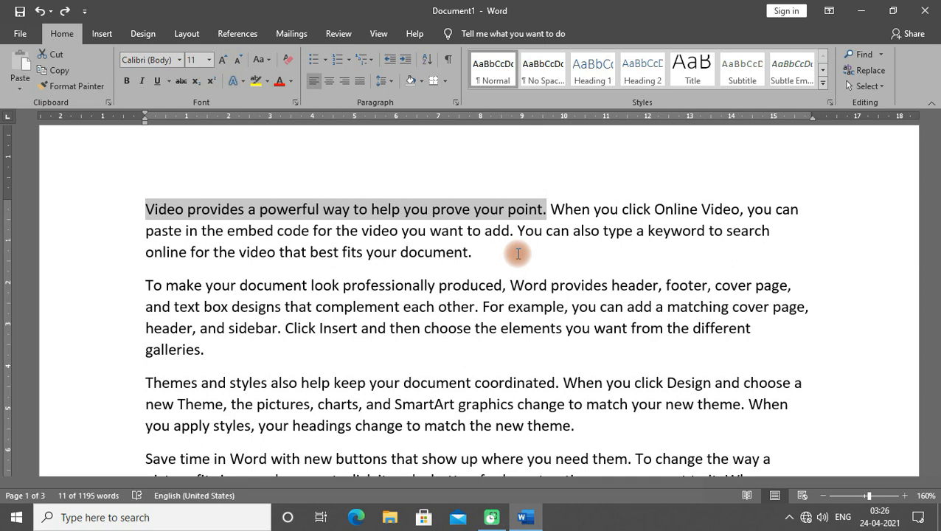
key("ctrl+bracketright")
key("ctrl+bracketright")
key("ctrl+bracketright")
key("ctrl+bracketright")
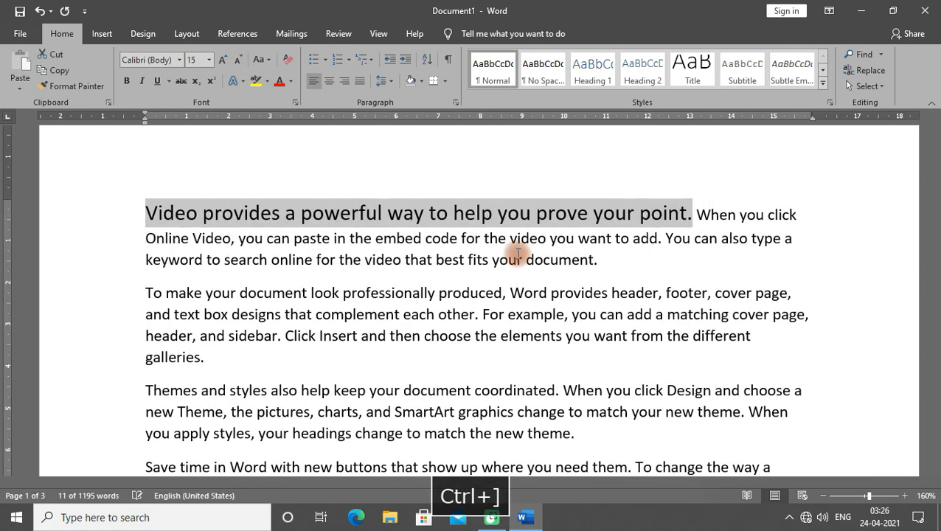
key("ctrl+bracketright")
key("ctrl+bracketright")
key("ctrl+bracketright")
key("ctrl+bracketright")
key("ctrl+bracketright")
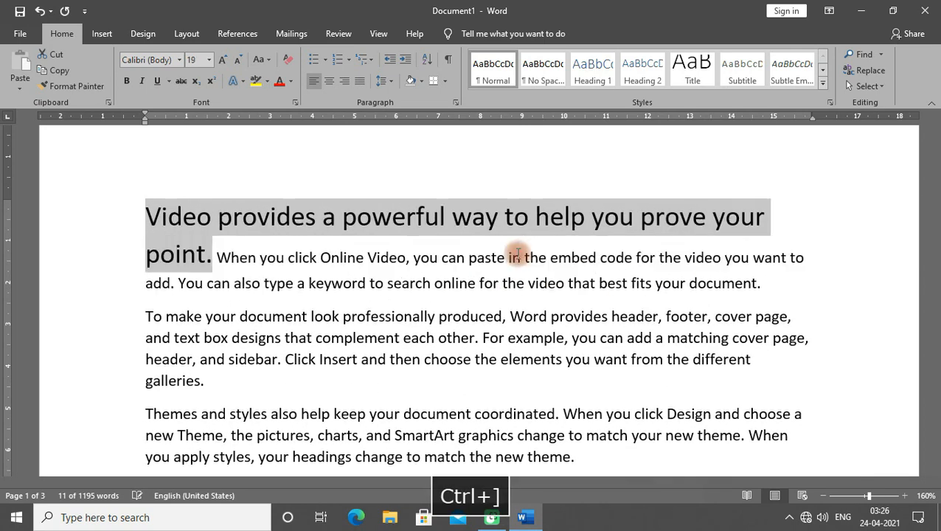
key("ctrl+bracketright")
key("ctrl+bracketright")
key("ctrl+bracketright")
key("ctrl+bracketright")
key("ctrl+bracketright")
key("ctrl+bracketright")
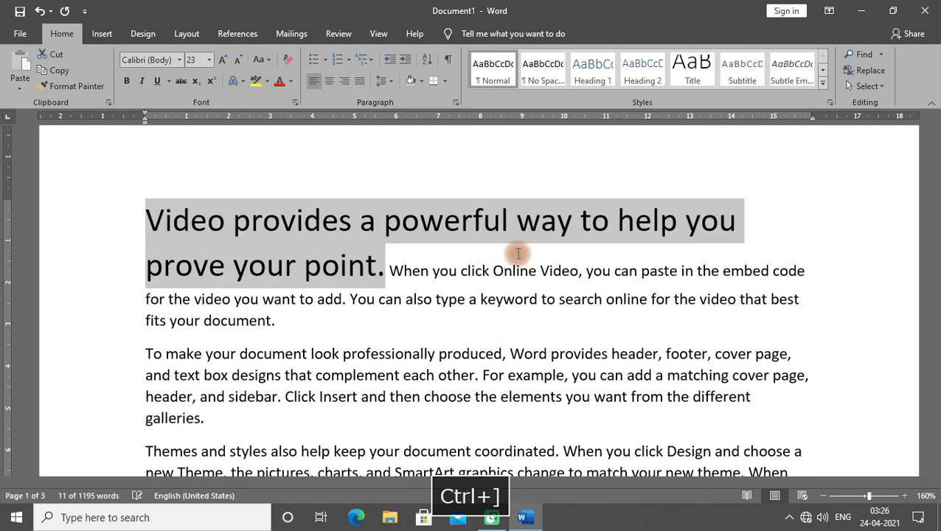
key("ctrl+bracketright")
key("ctrl+bracketright")
key("ctrl+bracketright")
key("ctrl+bracketright")
key("ctrl+bracketright")
key("ctrl+bracketright")
key("ctrl+bracketright")
key("ctrl+bracketright")
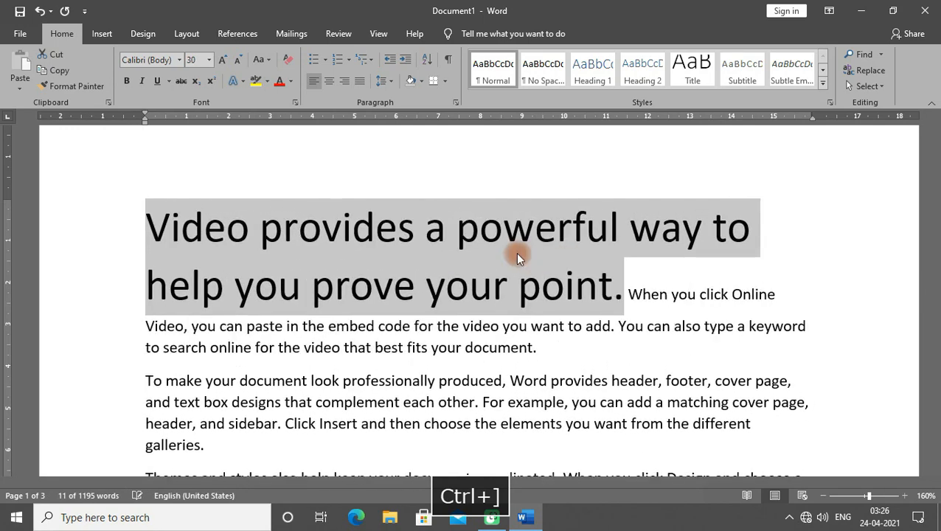
key("ctrl+bracketright")
key("ctrl+bracketright")
key("ctrl+bracketright")
key("ctrl+bracketright")
key("ctrl+bracketright")
key("ctrl+bracketright")
key("ctrl+bracketright")
key("ctrl+bracketright")
key("ctrl+bracketright")
key("ctrl+bracketright")
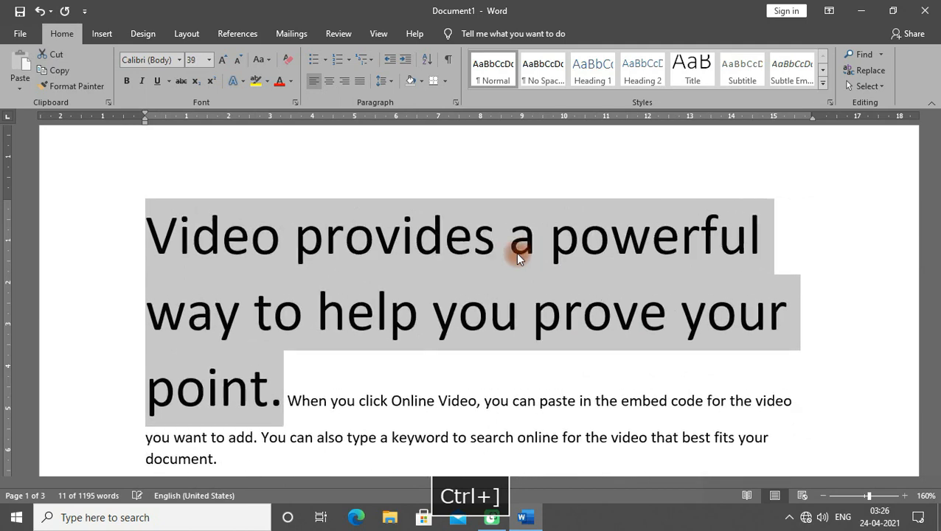
key("ctrl+bracketright")
key("ctrl+bracketright")
key("ctrl+bracketright")
key("ctrl+bracketright")
key("ctrl+bracketright")
key("ctrl+bracketright")
key("ctrl+bracketright")
key("ctrl+bracketright")
key("ctrl+bracketright")
key("ctrl+bracketright")
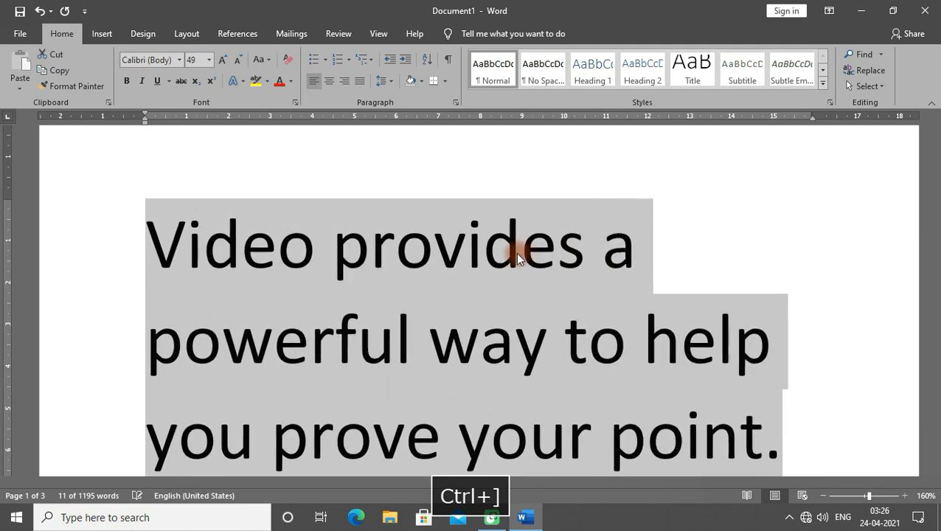
key("ctrl+bracketright")
key("ctrl+bracketright")
key("ctrl+bracketright")
key("ctrl+bracketright")
key("ctrl+bracketright")
key("ctrl+bracketright")
key("ctrl+bracketright")
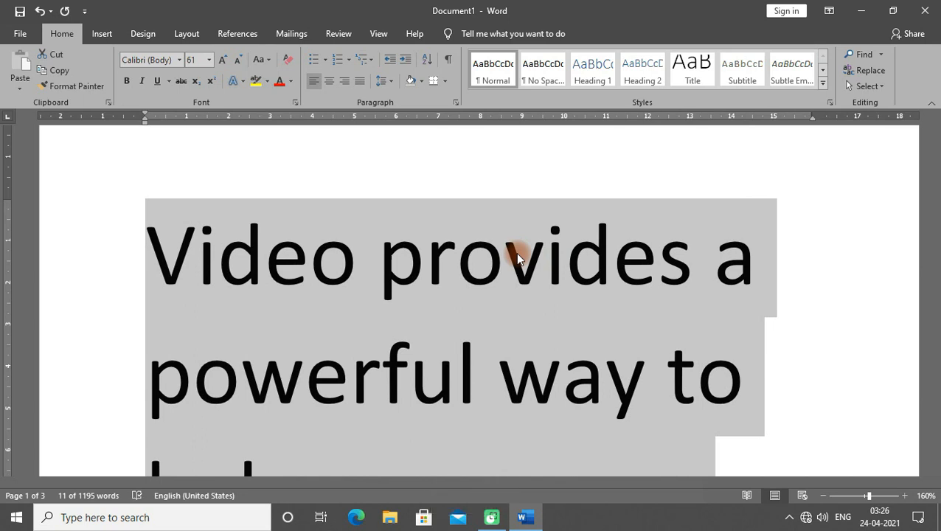
Step: Shrink the selected sentence's font in one-point decrements down to size 28
key("ctrl+bracketleft")
key("ctrl+bracketleft")
key("ctrl+bracketleft")
key("ctrl+bracketleft")
key("ctrl+bracketleft")
key("ctrl+bracketleft")
key("ctrl+bracketleft")
key("ctrl+bracketleft")
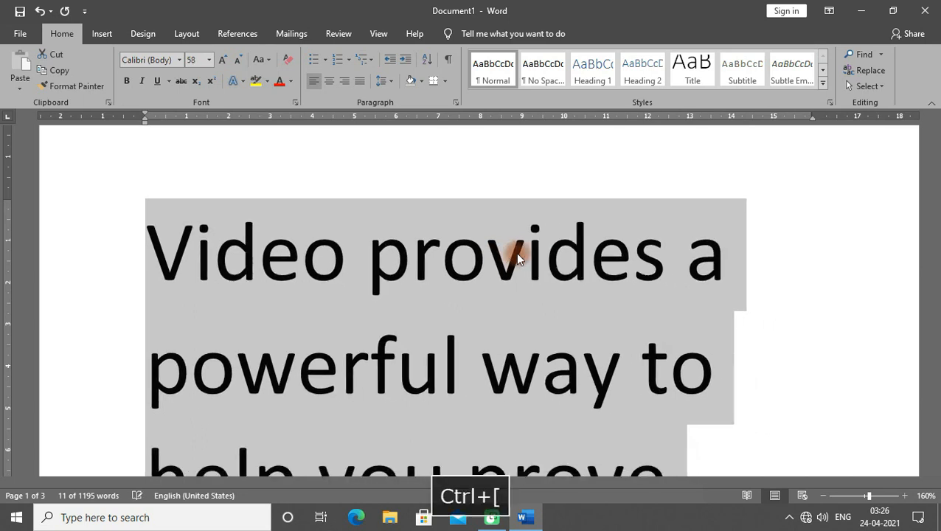
key("ctrl+bracketleft")
key("ctrl+bracketleft")
key("ctrl+bracketleft")
key("ctrl+bracketleft")
key("ctrl+bracketleft")
key("ctrl+bracketleft")
key("ctrl+bracketleft")
key("ctrl+bracketleft")
key("ctrl+bracketleft")
key("ctrl+bracketleft")
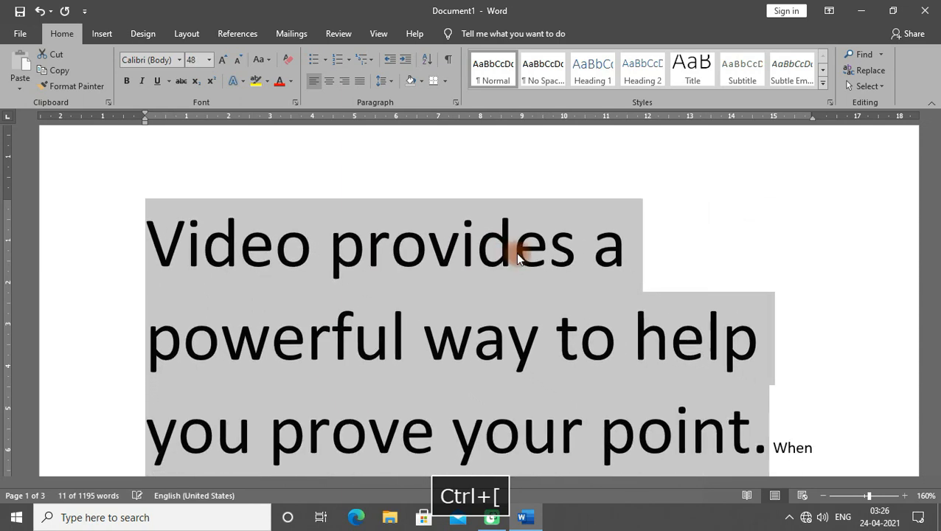
key("ctrl+bracketleft")
key("ctrl+bracketleft")
key("ctrl+bracketleft")
key("ctrl+bracketleft")
key("ctrl+bracketleft")
key("ctrl+bracketleft")
key("ctrl+bracketleft")
key("ctrl+bracketleft")
key("ctrl+bracketleft")
key("ctrl+bracketleft")
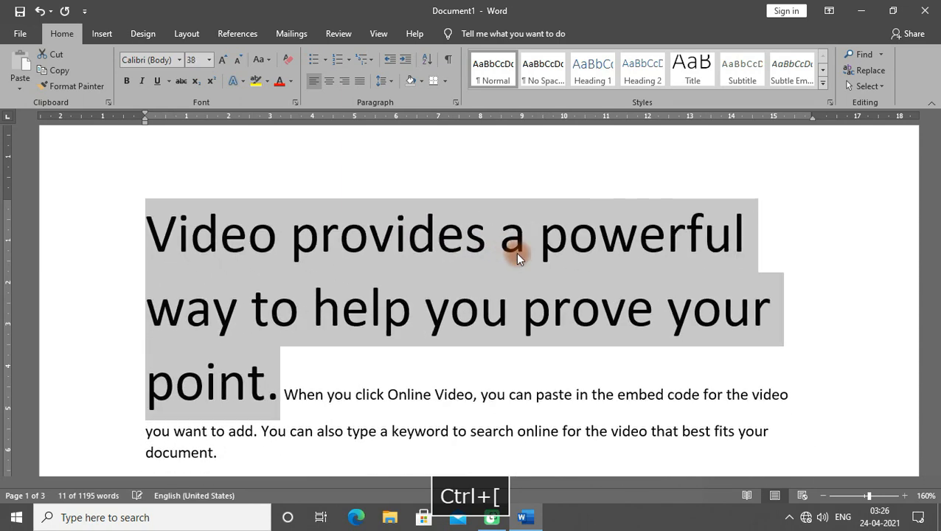
key("ctrl+bracketleft")
key("ctrl+bracketleft")
key("ctrl+bracketleft")
key("ctrl+bracketleft")
key("ctrl+bracketleft")
key("ctrl+bracketleft")
key("ctrl+bracketleft")
key("ctrl+bracketleft")
key("ctrl+bracketleft")
key("ctrl+bracketleft")
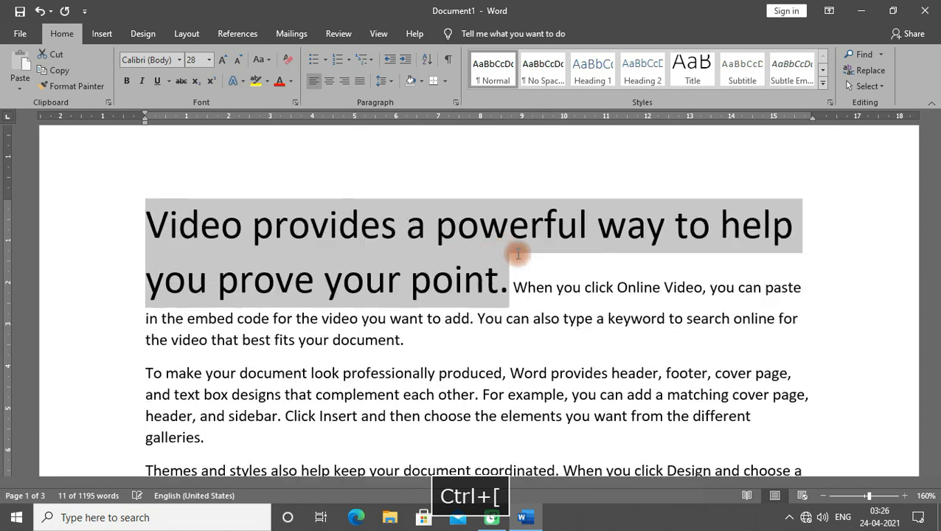
Step: Alternate between growing and shrinking the selected sentence by a few single points, ending at size 28
key("ctrl+bracketright")
key("ctrl+bracketright")
key("ctrl+bracketright")
key("ctrl+bracketright")
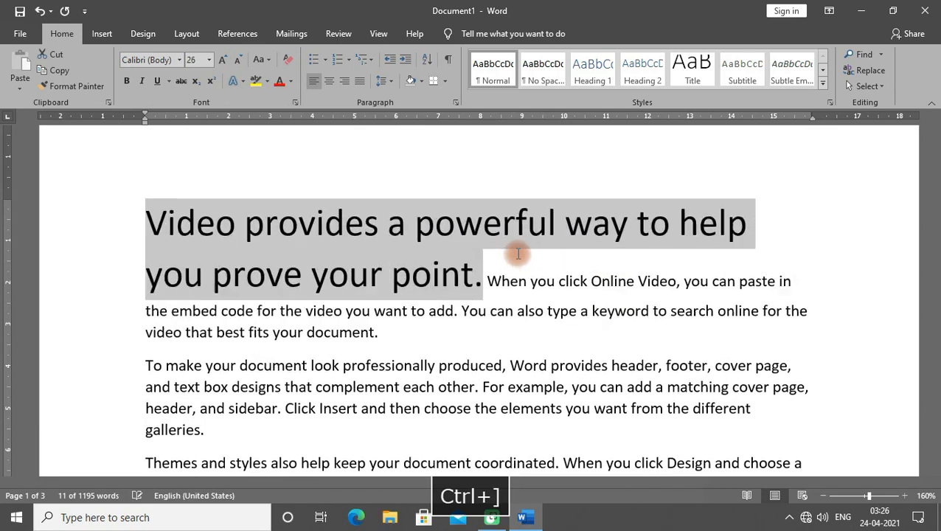
key("ctrl+bracketleft")
key("ctrl+bracketleft")
key("ctrl+bracketleft")
key("ctrl+bracketright")
key("ctrl+bracketright")
key("ctrl+bracketright")
key("ctrl+bracketleft")
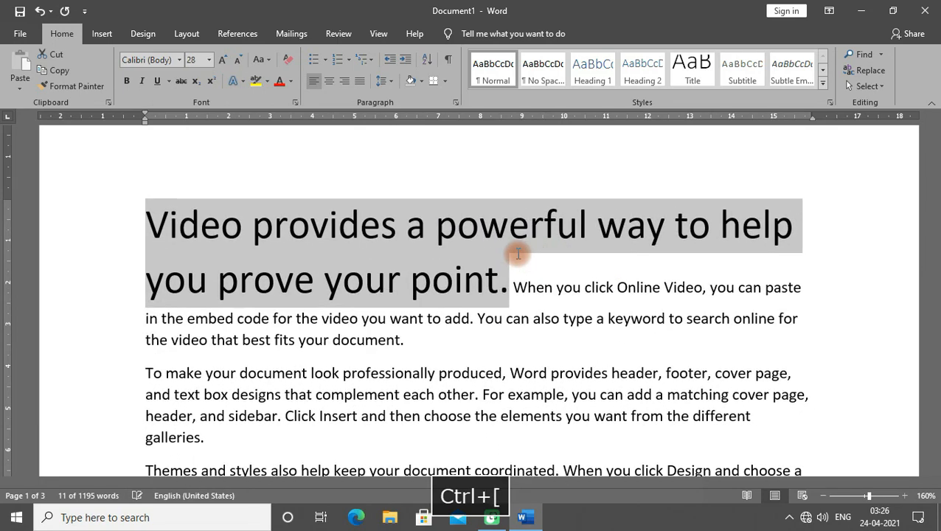
key("ctrl+bracketright")
key("ctrl+bracketright")
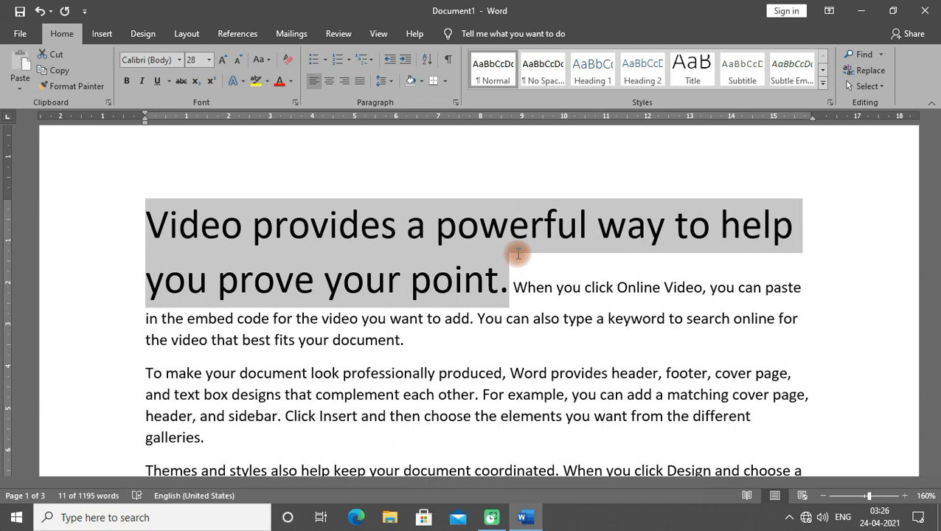
Step: Grow the selected sentence's font past size 31, shrink it again, and grow it once more, all in one-point steps
key("ctrl+bracketright")
key("ctrl+bracketright")
key("ctrl+bracketright")
key("ctrl+bracketright")
key("ctrl+bracketright")
key("ctrl+bracketright")
key("ctrl+bracketright")
key("ctrl+bracketright")
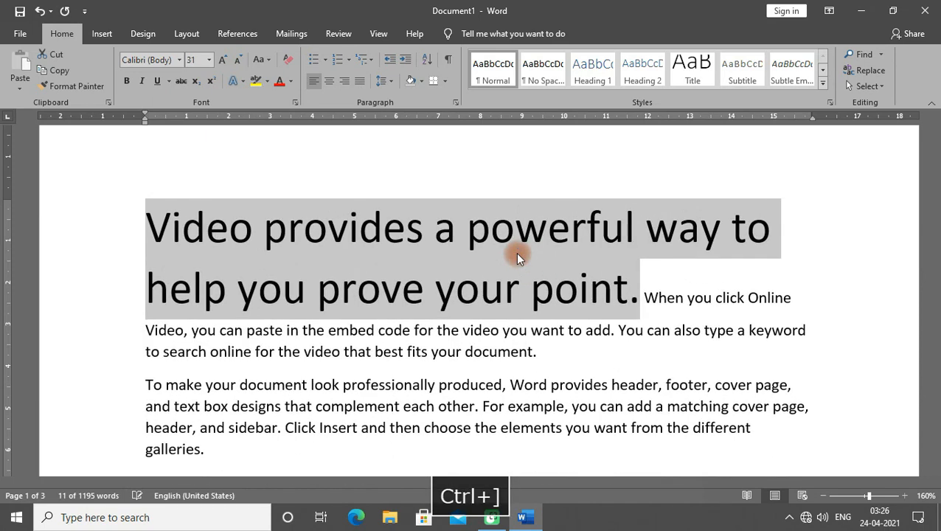
key("ctrl+bracketright")
key("ctrl+bracketright")
key("ctrl+bracketright")
key("ctrl+bracketright")
key("ctrl+bracketleft")
key("ctrl+bracketleft")
key("ctrl+bracketleft")
key("ctrl+bracketleft")
key("ctrl+bracketleft")
key("ctrl+bracketleft")
key("ctrl+bracketleft")
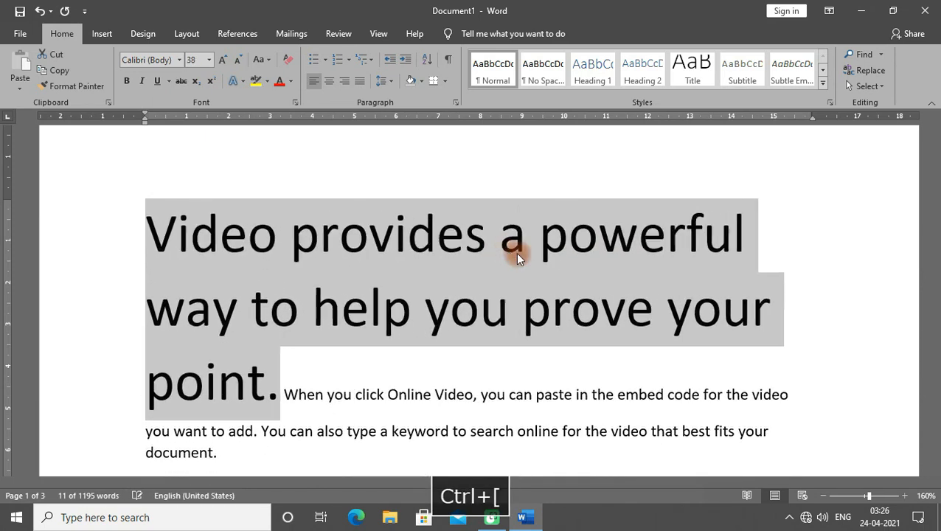
key("ctrl+bracketright")
key("ctrl+bracketright")
key("ctrl+bracketright")
key("ctrl+bracketright")
key("ctrl+bracketright")
key("ctrl+bracketright")
key("ctrl+bracketright")
key("ctrl+bracketright")
key("ctrl+bracketright")
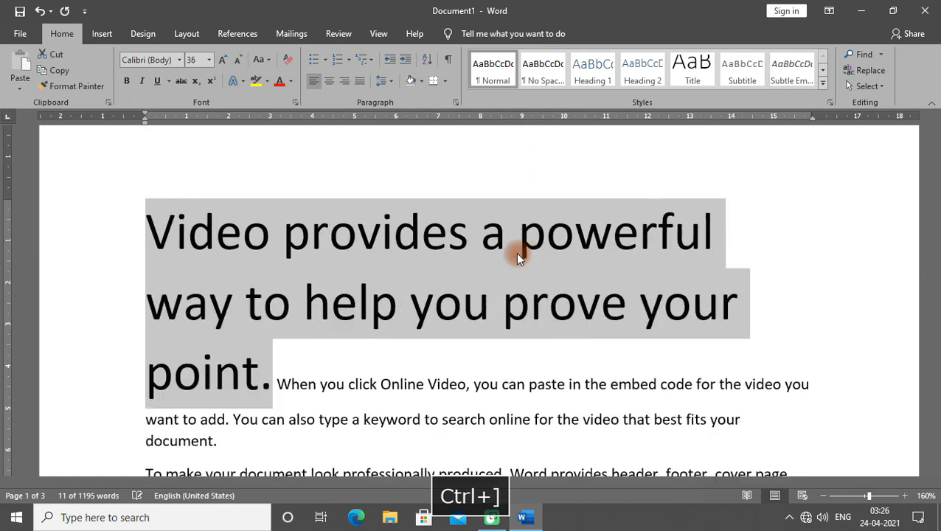
Step: Reduce the selected sentence's font size point by point to 26
key("ctrl+bracketleft")
key("ctrl+bracketleft")
key("ctrl+bracketleft")
key("ctrl+bracketleft")
key("ctrl+bracketleft")
key("ctrl+bracketleft")
key("ctrl+bracketleft")
key("ctrl+bracketleft")
key("ctrl+bracketleft")
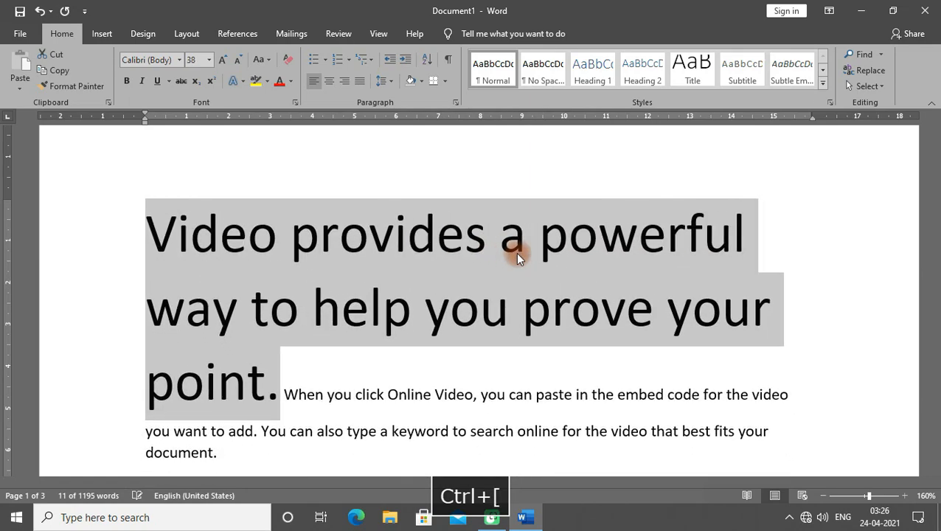
key("ctrl+bracketleft")
key("ctrl+bracketleft")
key("ctrl+bracketleft")
key("ctrl+bracketleft")
key("ctrl+bracketleft")
key("ctrl+bracketleft")
key("ctrl+bracketleft")
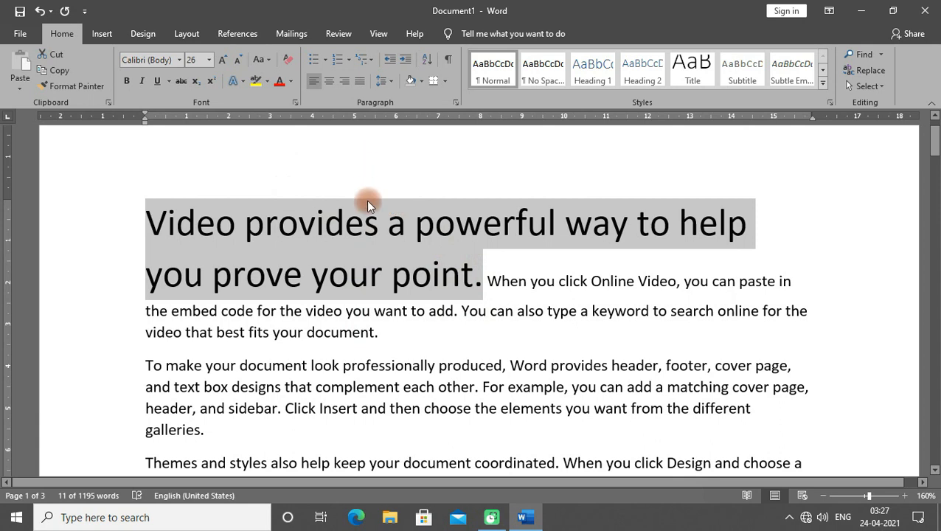
Step: Enlarge the selected sentence through the preset sizes to 48 with Increase Font Size
left_click(225, 62)
left_click(225, 62)
left_click(225, 62)
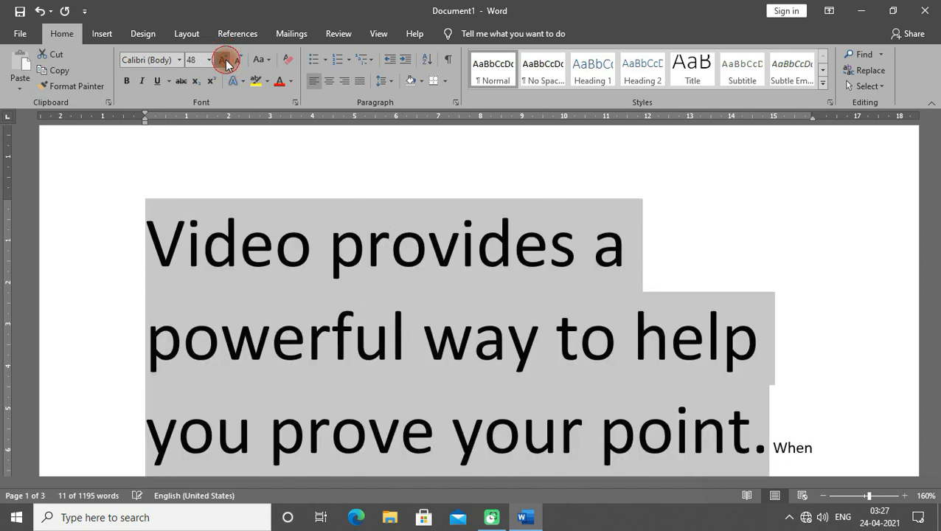
Step: Enlarge the selected sentence through the preset font sizes to 140 with Increase Font Size
left_click(225, 62)
left_click(225, 62)
left_click(225, 62)
left_click(225, 62)
left_click(225, 62)
left_click(225, 62)
left_click(225, 62)
left_click(225, 62)
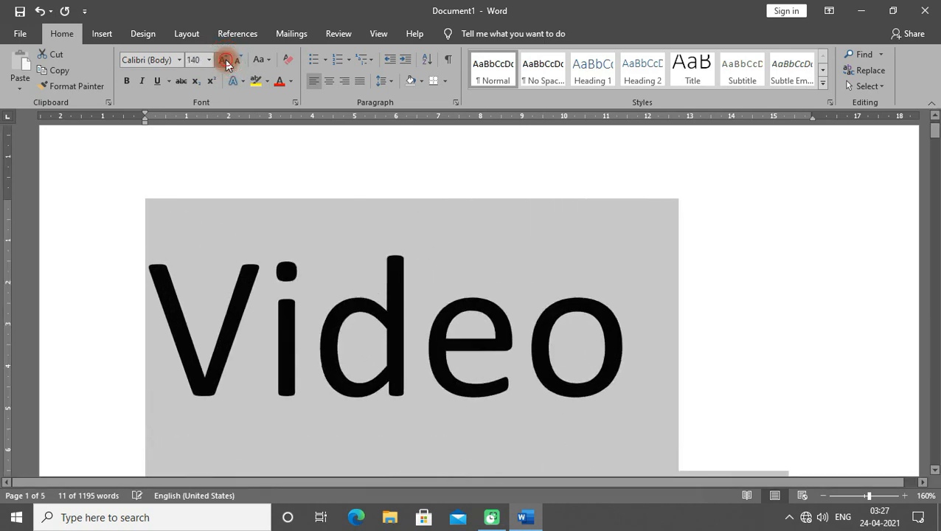
left_click(225, 62)
Step: Shrink the selected sentence through the preset font sizes to 22 with Decrease Font Size
left_click(236, 65)
left_click(236, 65)
left_click(236, 65)
left_click(236, 65)
left_click(236, 65)
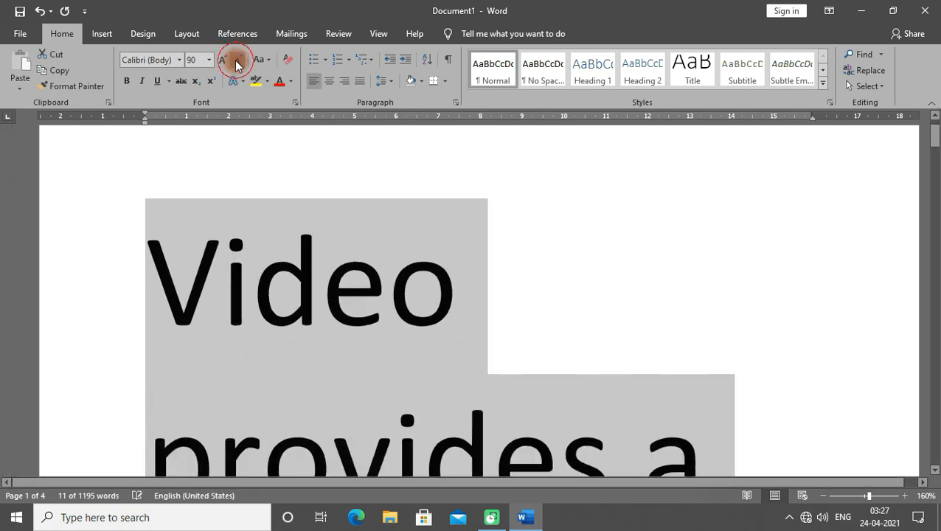
left_click(236, 65)
left_click(236, 65)
left_click(236, 65)
left_click(236, 65)
left_click(236, 65)
left_click(236, 65)
left_click(236, 65)
left_click(236, 65)
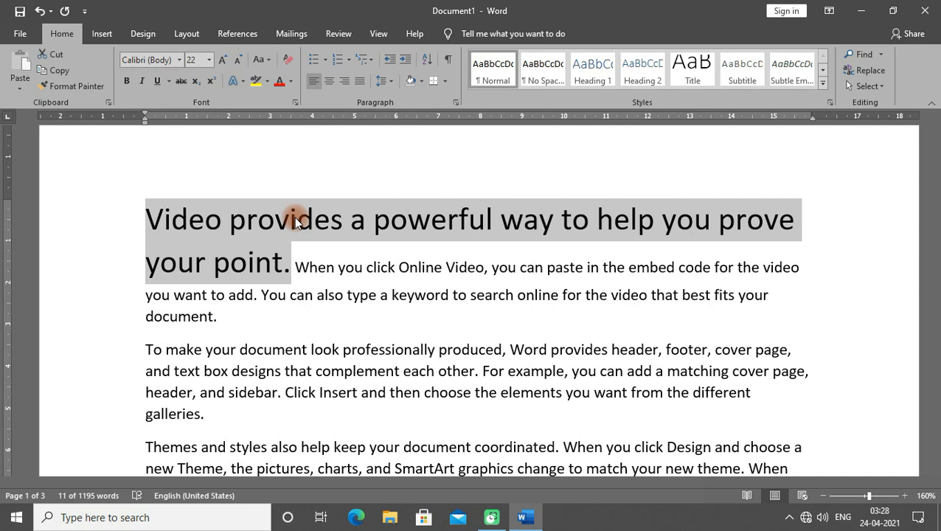
Step: Grow the selected sentence's font through the preset sizes to 130
key("ctrl+shift+period")
key("ctrl+shift+period")
key("ctrl+shift+period")
key("ctrl+shift+period")
key("ctrl+shift+period")
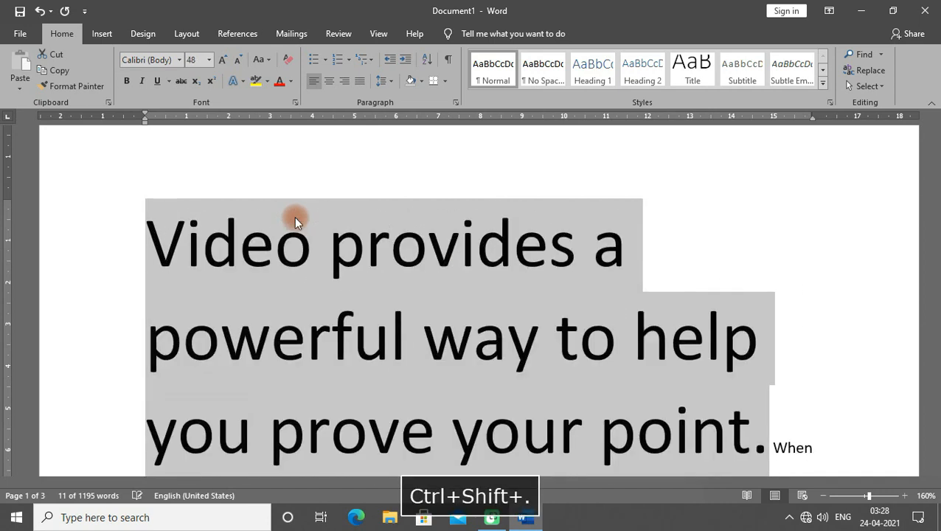
key("ctrl+shift+period")
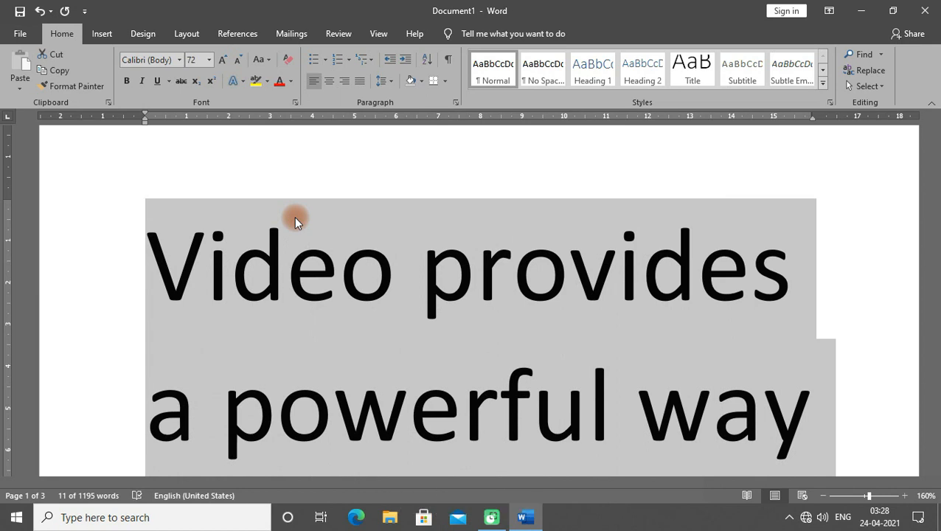
key("ctrl+shift+period")
key("ctrl+shift+period")
key("ctrl+shift+period")
key("ctrl+shift+period")
key("ctrl+shift+period")
key("ctrl+shift+period")
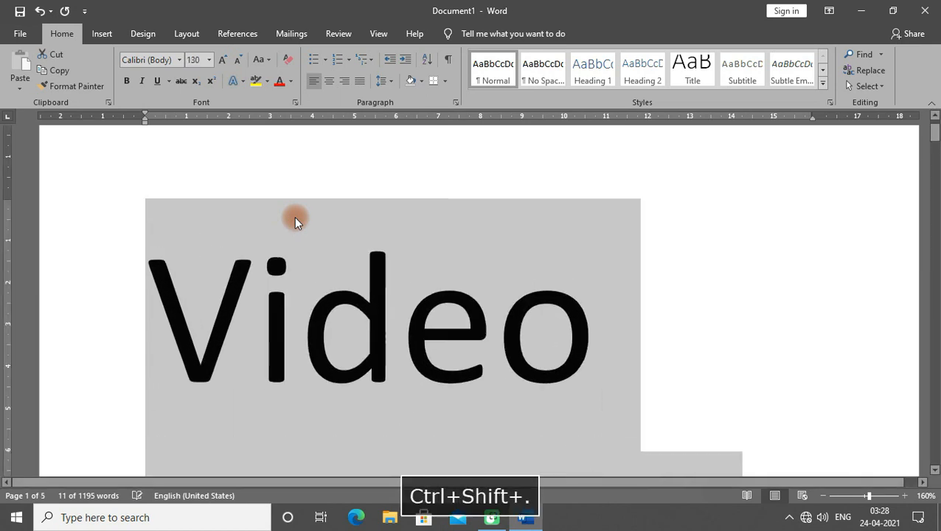
Step: Reduce the selected sentence's font through the preset sizes to 28
key("ctrl+shift+comma")
key("ctrl+shift+comma")
key("ctrl+shift+comma")
key("ctrl+shift+comma")
key("ctrl+shift+comma")
key("ctrl+shift+comma")
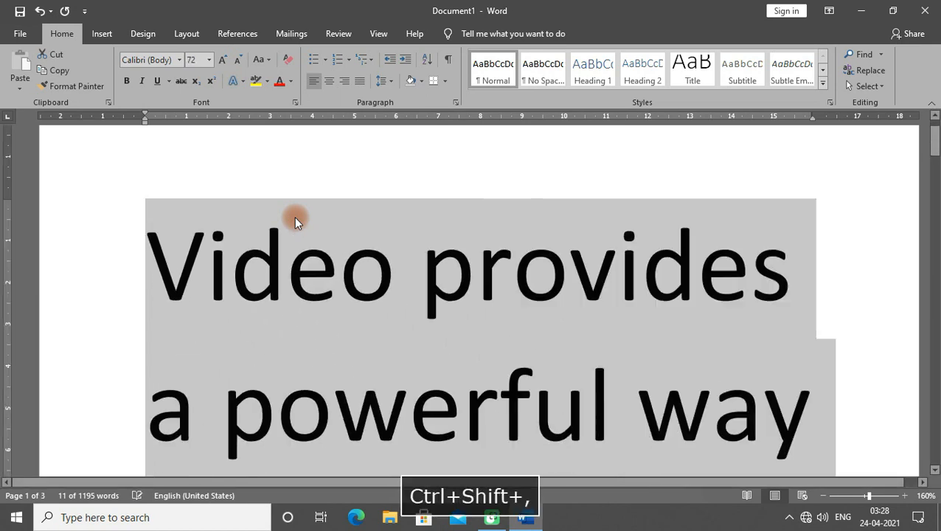
key("ctrl+shift+comma")
key("ctrl+shift+comma")
key("ctrl+shift+comma")
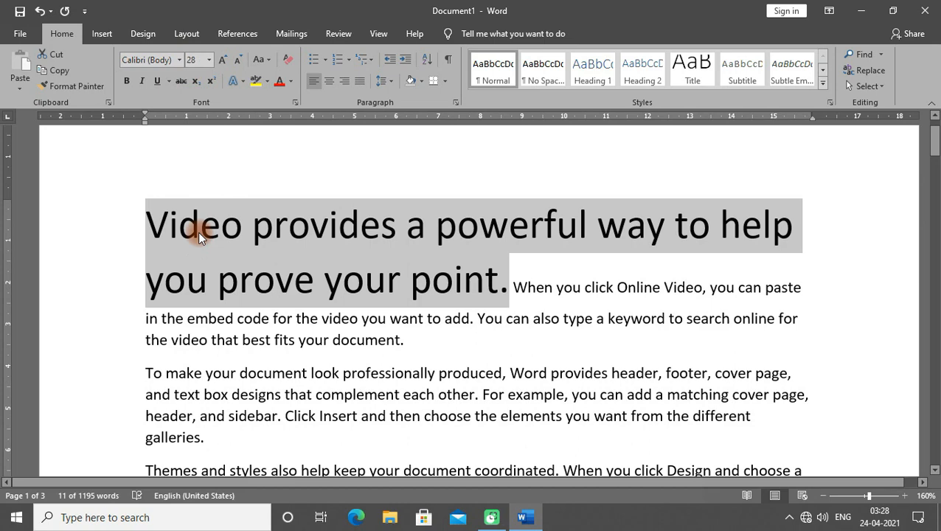
Step: Increase the selected sentence's font size point by point to 34
key("ctrl+bracketright")
key("ctrl+bracketright")
key("ctrl+bracketright")
key("ctrl+bracketright")
key("ctrl+bracketright")
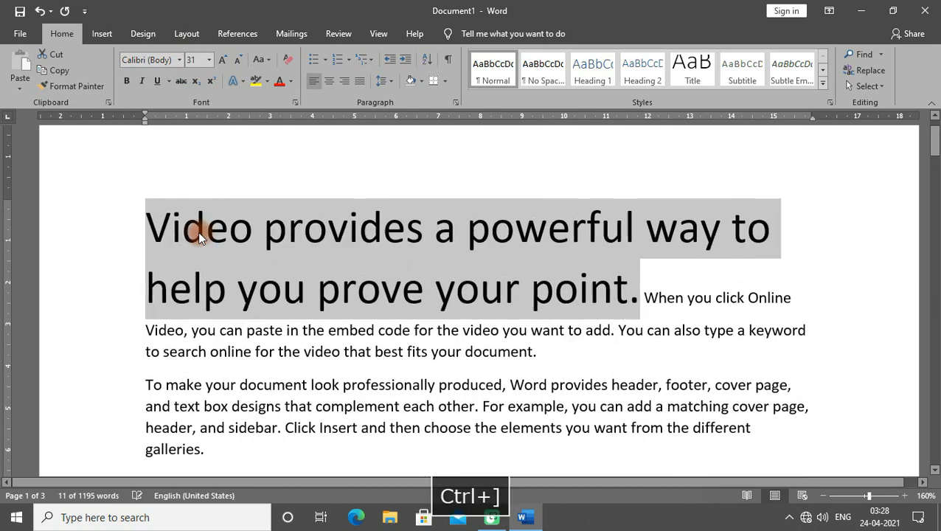
key("ctrl+bracketright")
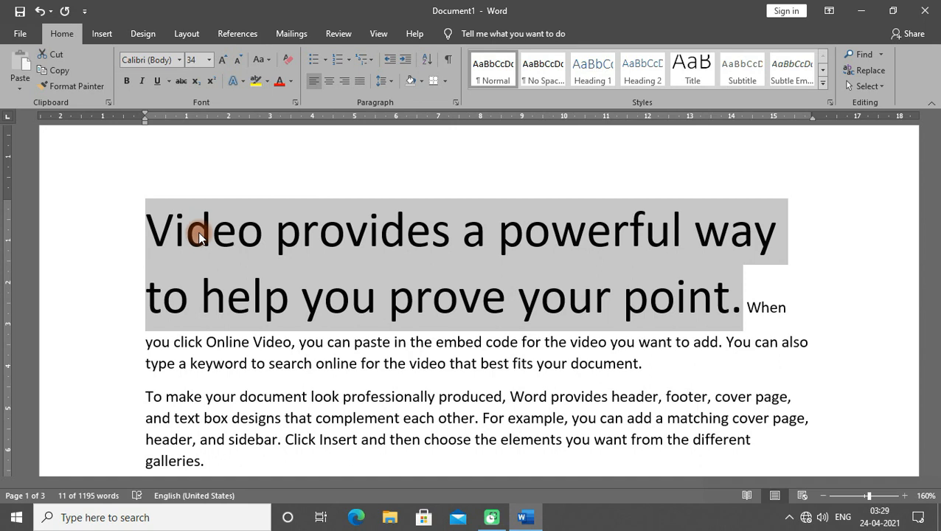
Step: Enlarge the selected sentence's font through the preset sizes past 110
key("ctrl+shift+period")
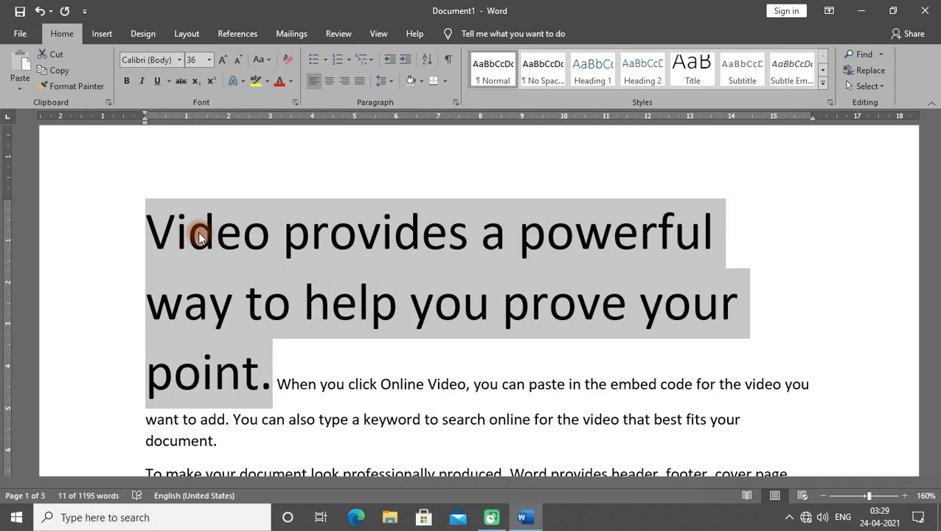
key("ctrl+shift+period")
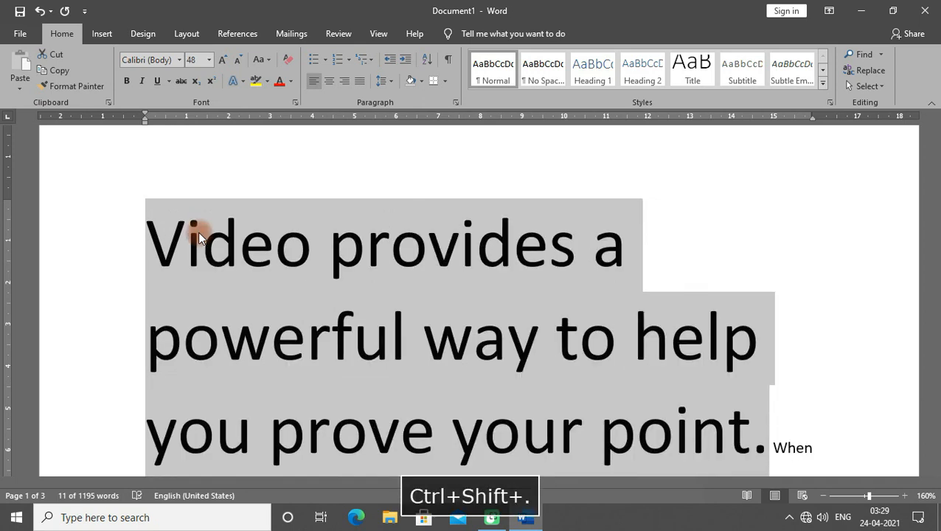
key("ctrl+shift+period")
key("ctrl+shift+period")
key("ctrl+shift+period")
key("ctrl+shift+period")
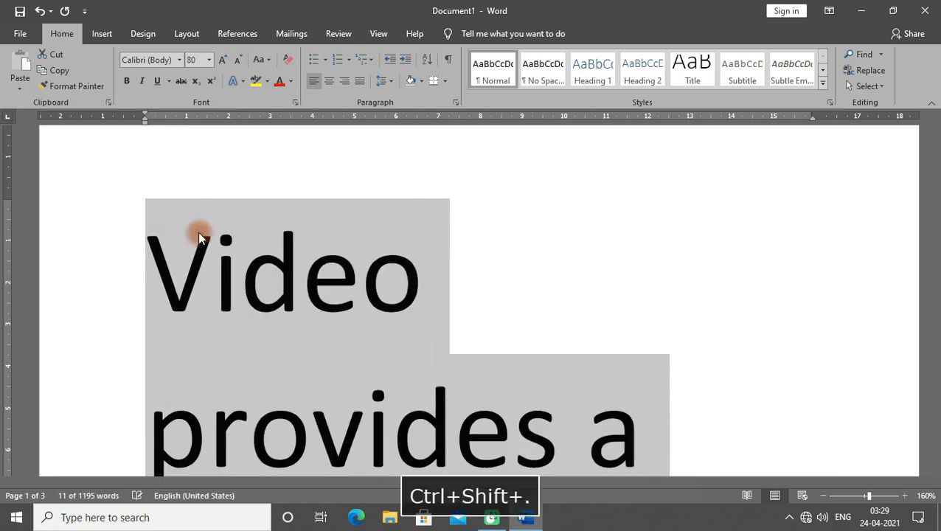
key("ctrl+shift+period")
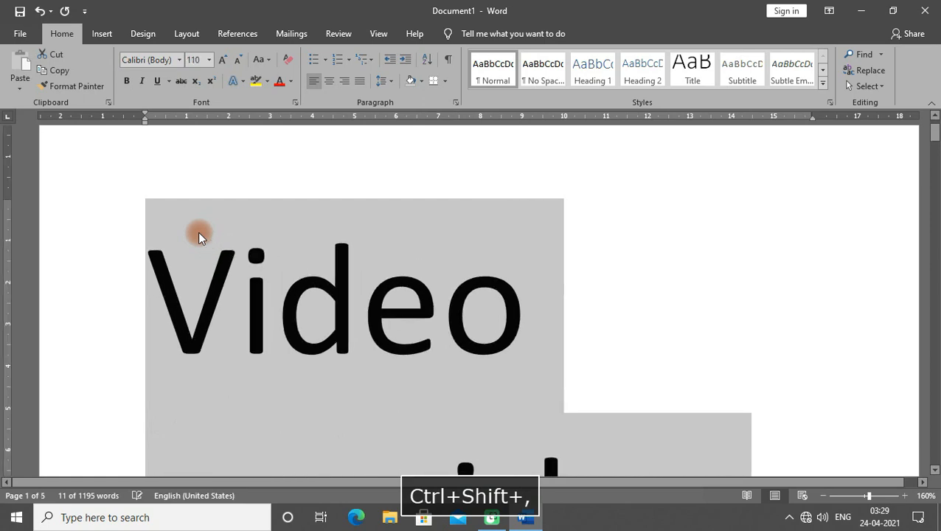
Step: Reduce the selected sentence's font through the preset sizes to 26
key("ctrl+shift+comma")
key("ctrl+shift+comma")
key("ctrl+shift+comma")
key("ctrl+shift+comma")
key("ctrl+shift+comma")
key("ctrl+shift+comma")
key("ctrl+shift+comma")
key("ctrl+shift+comma")
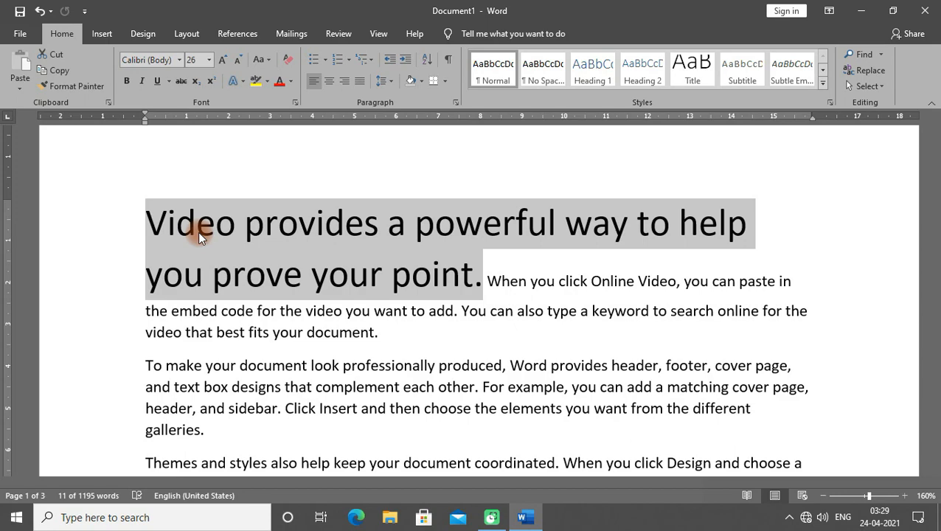
Step: Grow the selected sentence's font past size 32 in one-point steps
key("ctrl+bracketright")
key("ctrl+bracketright")
key("ctrl+bracketright")
key("ctrl+bracketright")
key("ctrl+bracketright")
key("ctrl+bracketright")
key("ctrl+bracketright")
Step: Shrink the selected sentence's font to size 22 in one-point steps
key("ctrl+bracketleft")
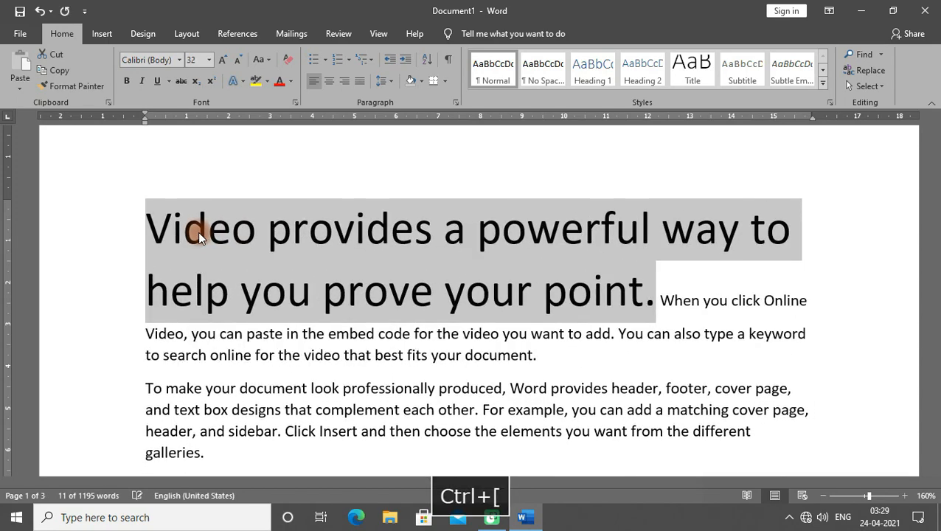
key("ctrl+bracketleft")
key("ctrl+bracketleft")
key("ctrl+bracketleft")
key("ctrl+bracketleft")
key("ctrl+bracketleft")
key("ctrl+bracketleft")
key("ctrl+bracketleft")
key("ctrl+bracketleft")
key("ctrl+bracketleft")
key("ctrl+bracketleft")
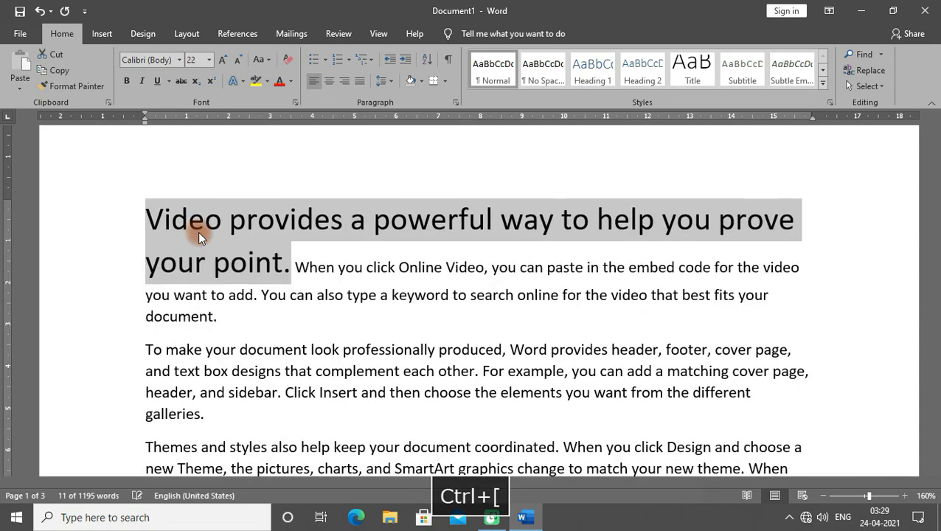
Step: Grow the selected sentence's font to size 32 in one-point steps
key("ctrl+bracketright")
key("ctrl+bracketright")
key("ctrl+bracketright")
key("ctrl+bracketright")
key("ctrl+bracketright")
key("ctrl+bracketright")
key("ctrl+bracketright")
key("ctrl+bracketright")
key("ctrl+bracketright")
key("ctrl+bracketright")
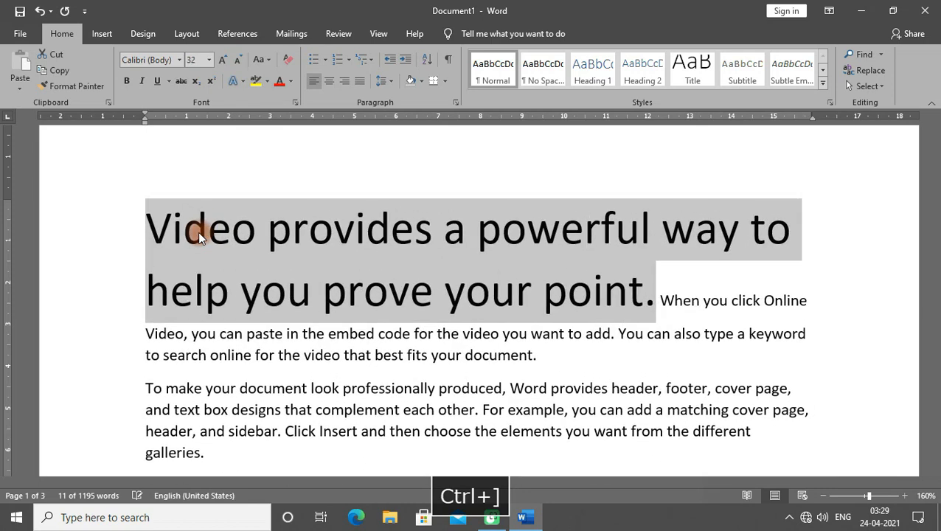
Step: Reduce the selected sentence's font size point by point to 26
key("ctrl+bracketleft")
key("ctrl+bracketleft")
key("ctrl+bracketleft")
key("ctrl+bracketleft")
key("ctrl+bracketleft")
key("ctrl+bracketleft")
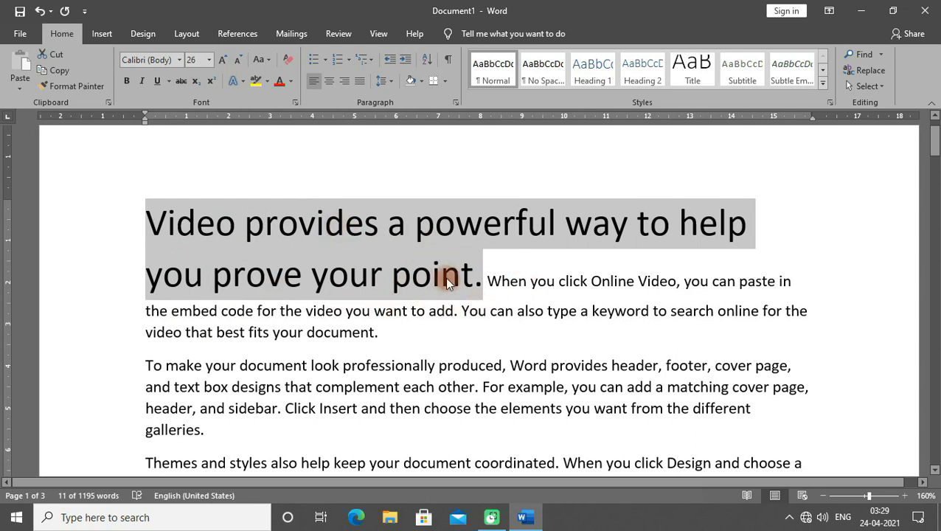
Step: Try the Impact font on the selected sentence, and set its font to Berlin Sans FB
left_click(178, 59)
left_click(184, 143)
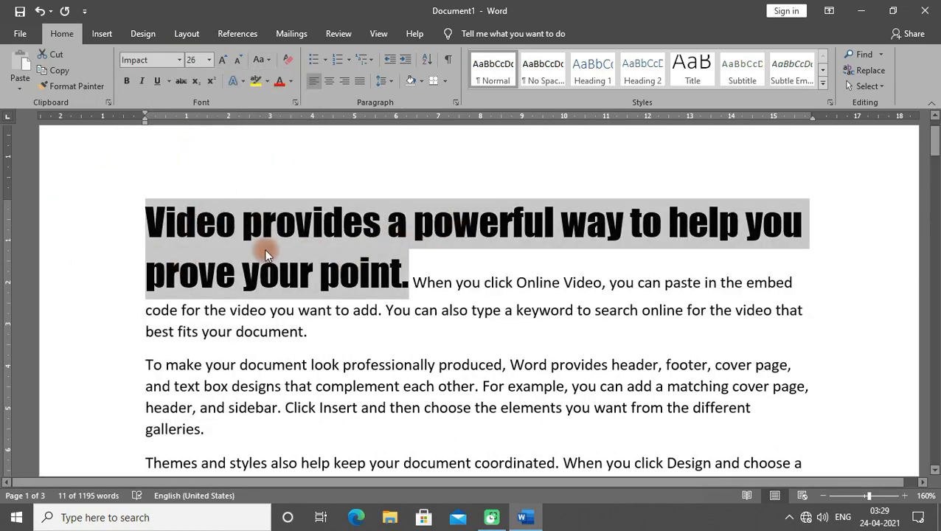
left_click(179, 59)
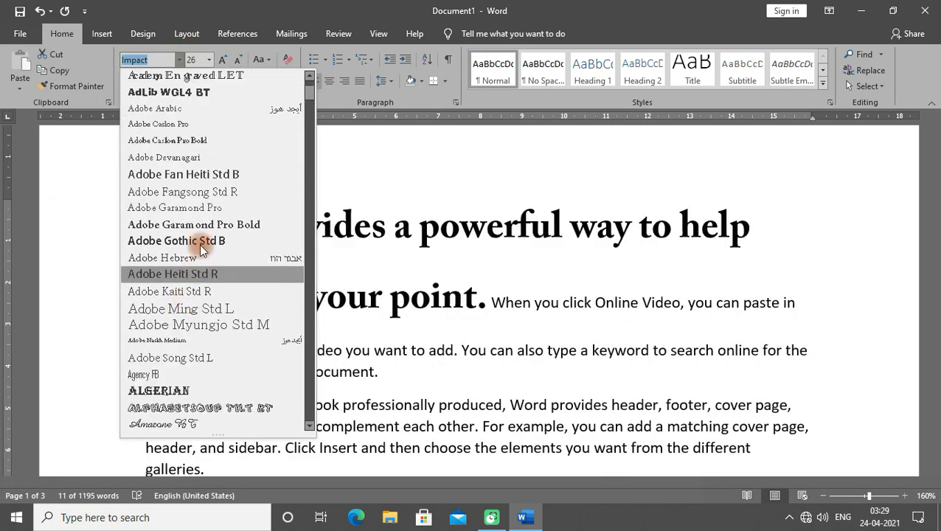
scroll(192, 314, "down", 7)
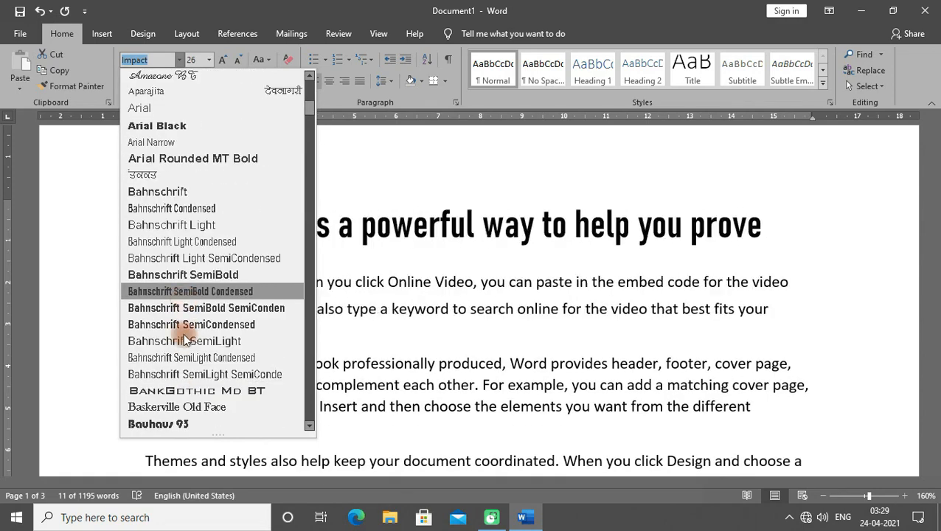
scroll(188, 378, "down", 3)
scroll(185, 380, "down", 2)
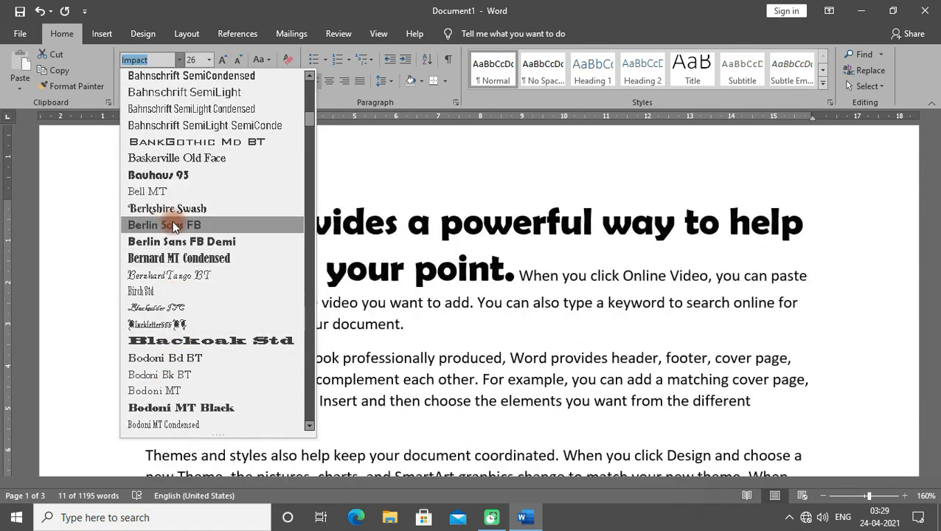
left_click(177, 225)
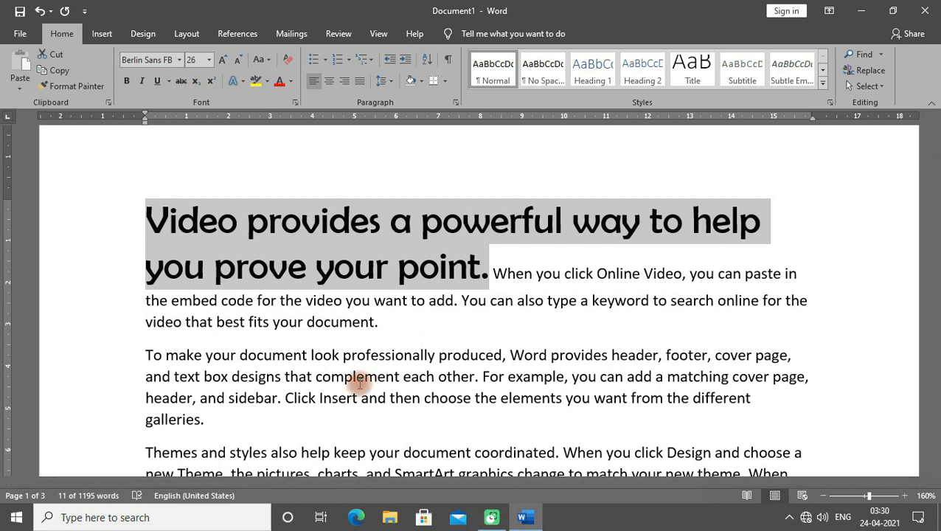
Step: Toggle bold formatting on and off several times for the selected sentence, ending with bold off
left_click(126, 82)
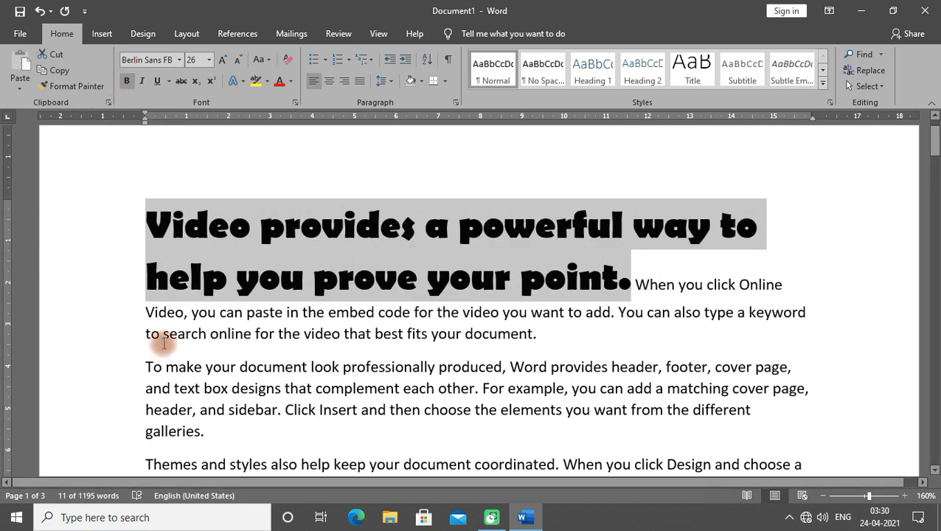
left_click(128, 80)
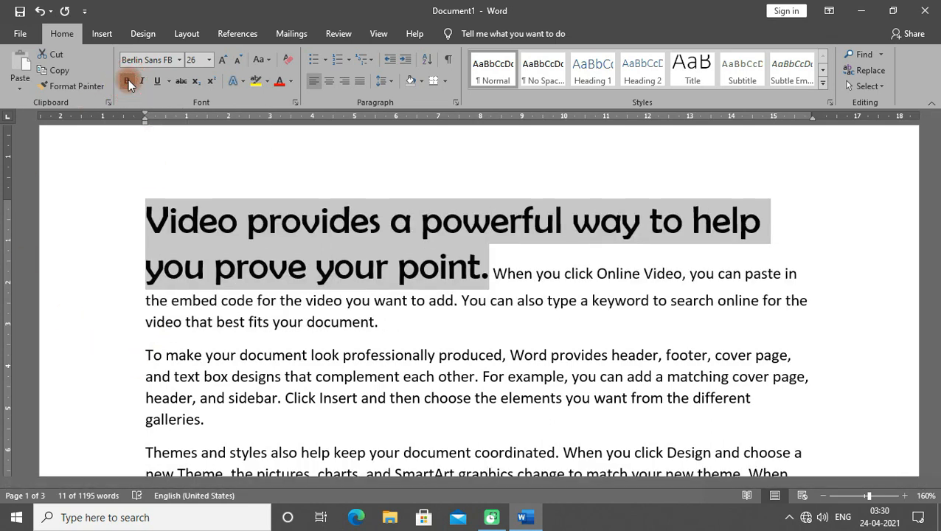
left_click(125, 79)
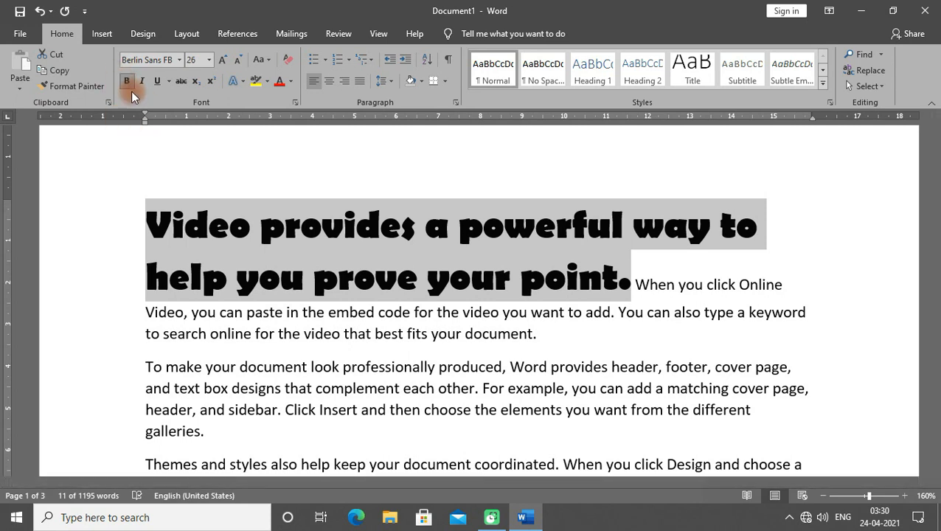
left_click(128, 81)
left_click(128, 81)
left_click(127, 81)
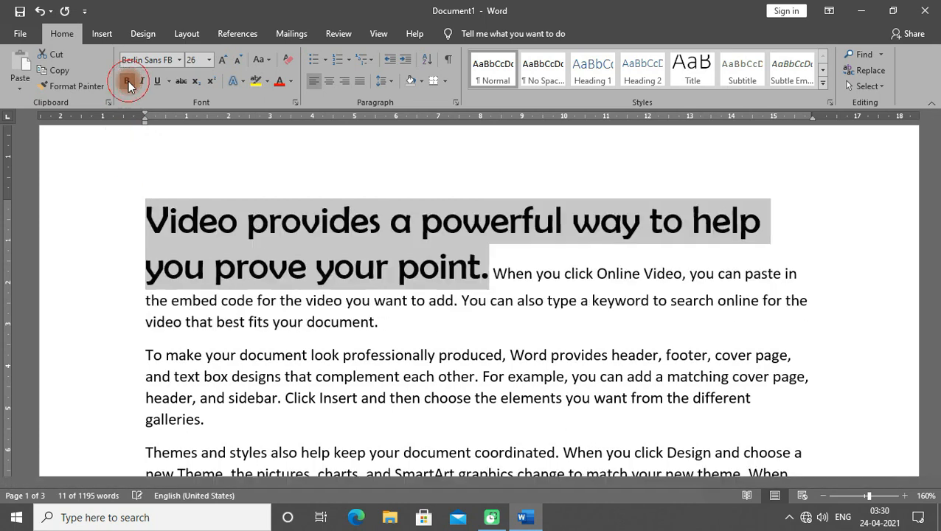
left_click(128, 81)
left_click(128, 82)
Step: Italicize the selected sentence, toggling italic off and on again once
left_click(142, 82)
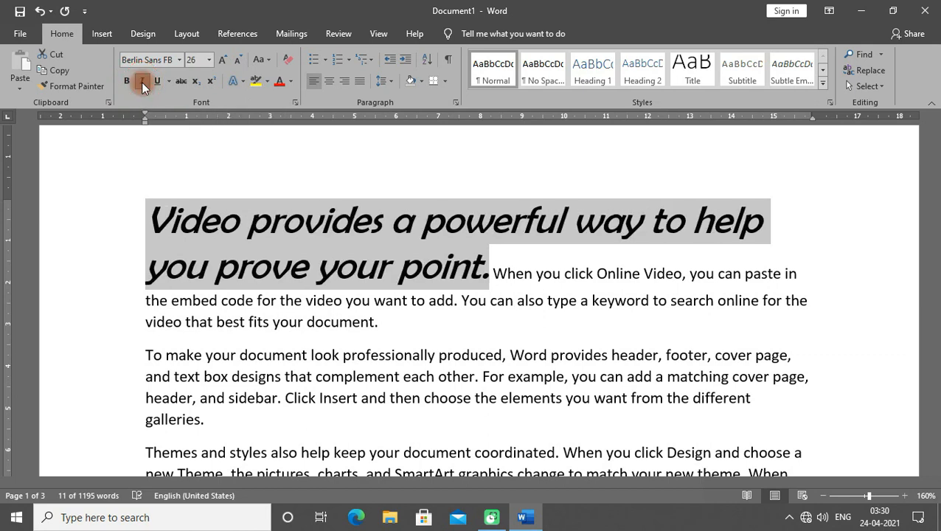
left_click(142, 83)
left_click(142, 82)
Step: Underline the selected sentence and change the underline to the dash-dot-dot style
left_click(154, 81)
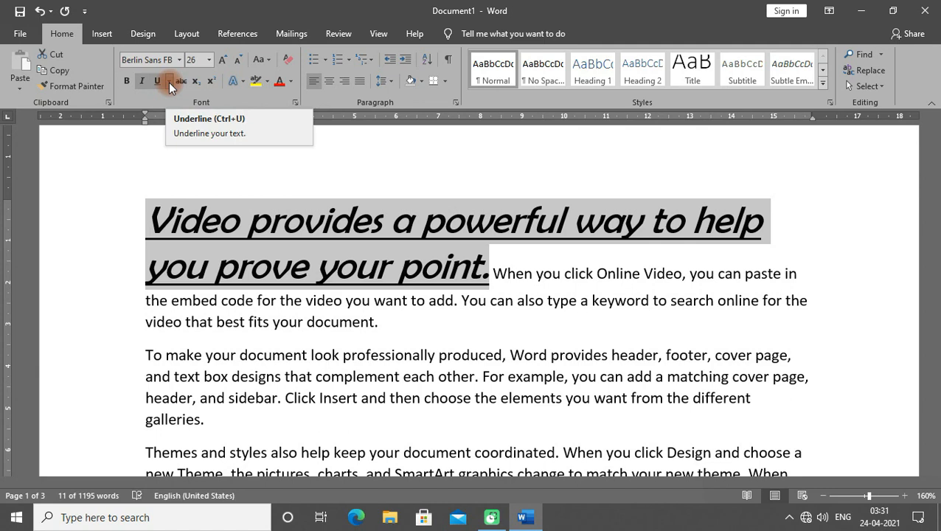
left_click(168, 83)
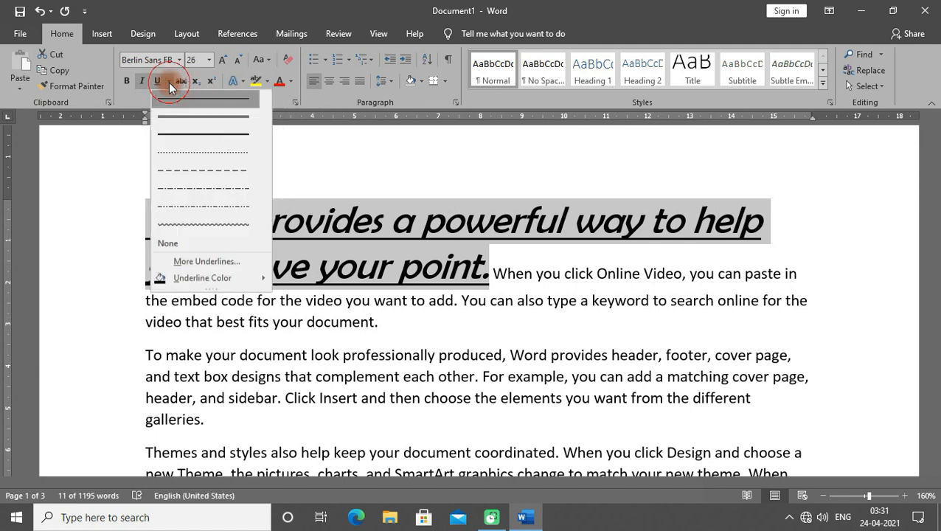
left_click(209, 207)
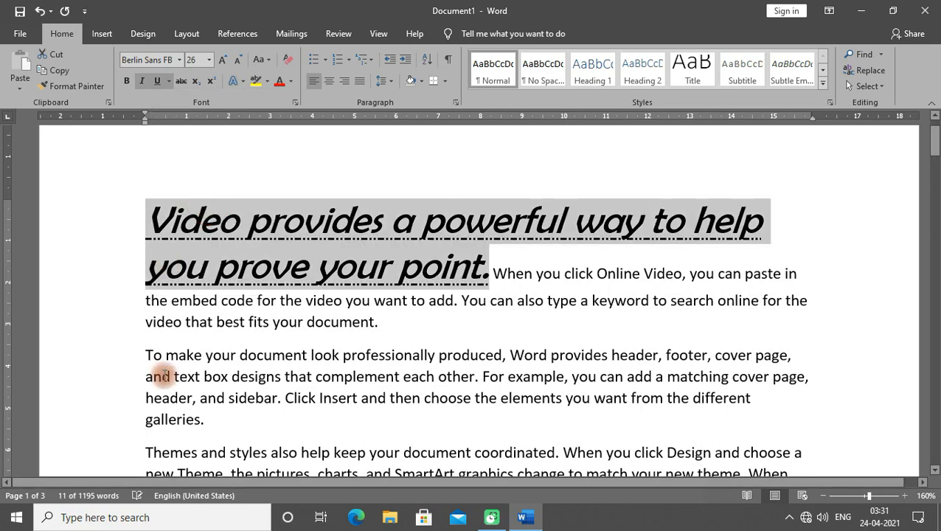
Step: Set the selected sentence's underline to the thick dash-dot-dot style with an orange underline color in the Font settings
left_click(168, 82)
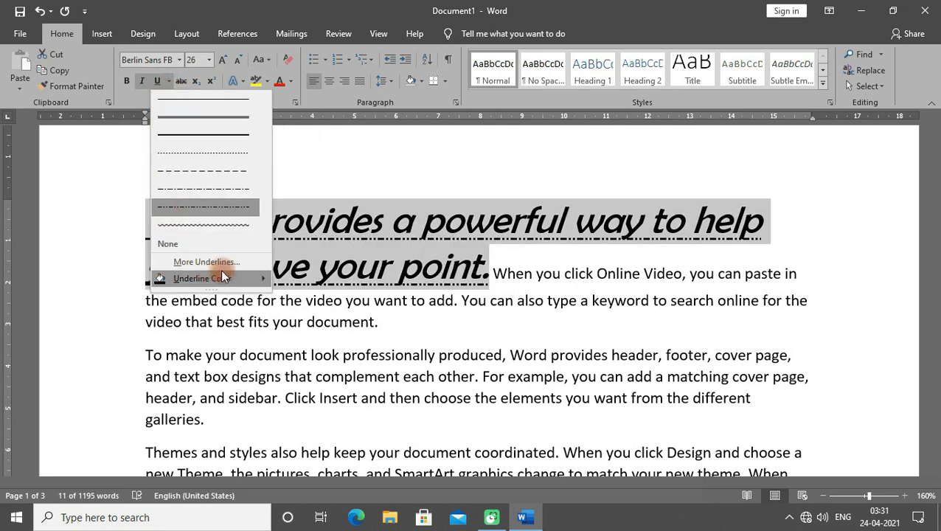
left_click(257, 267)
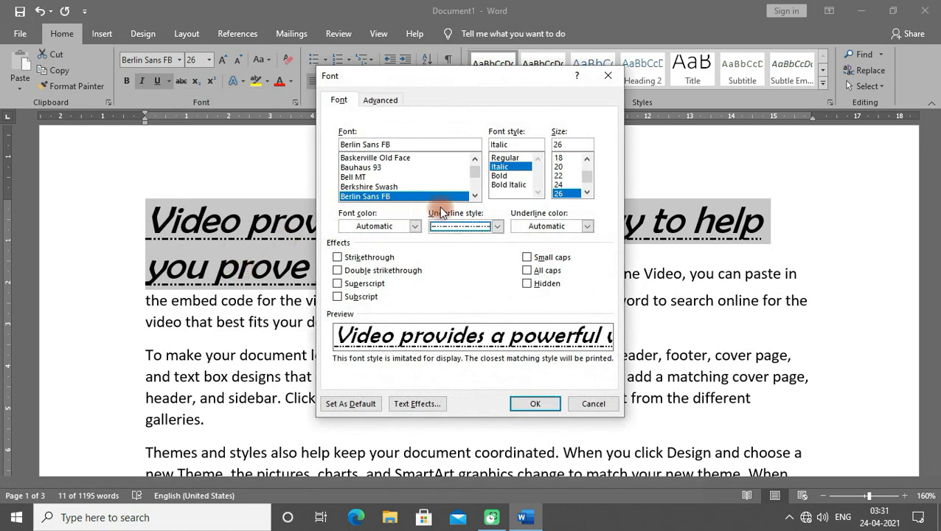
left_click(495, 226)
left_click_drag(493, 247, 500, 309)
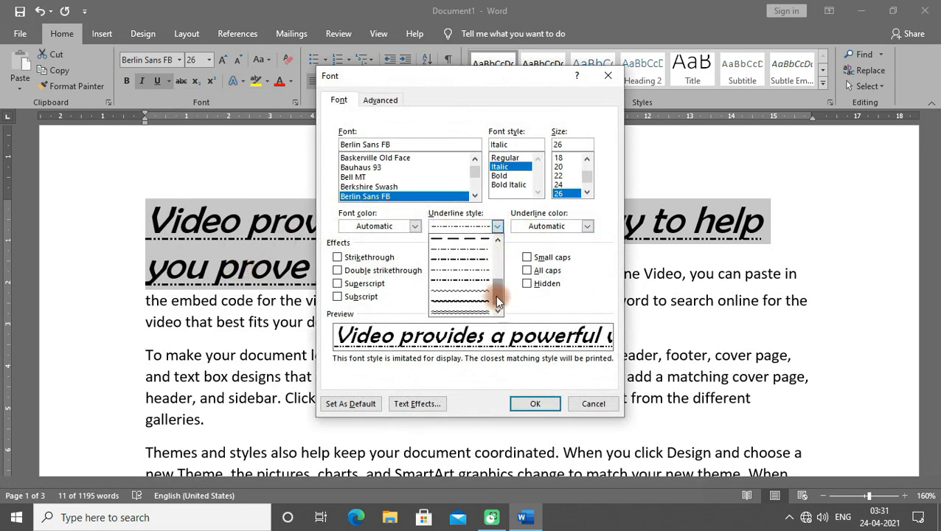
left_click(490, 282)
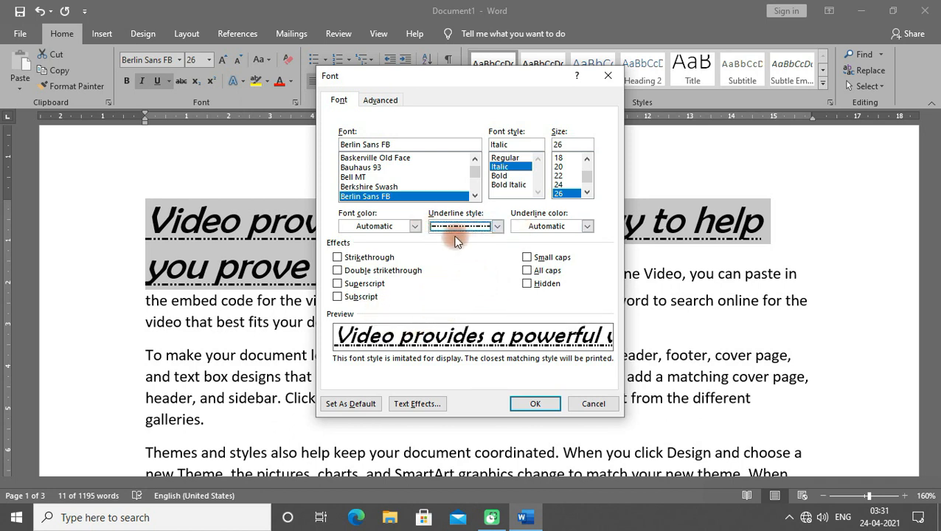
left_click(576, 227)
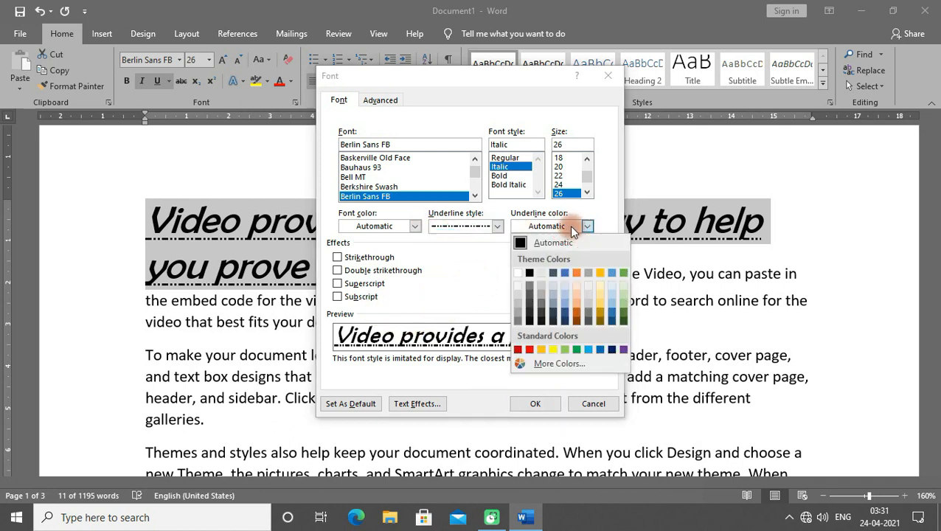
left_click(541, 349)
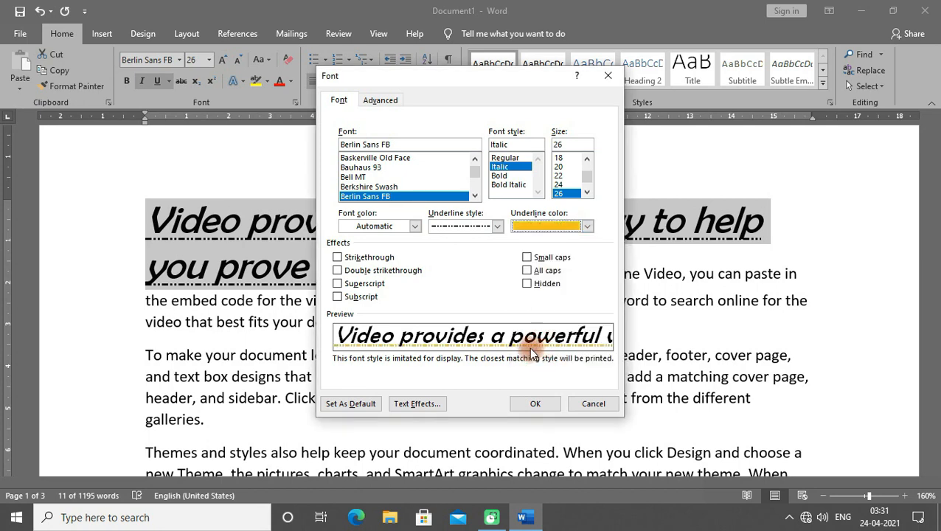
left_click(539, 410)
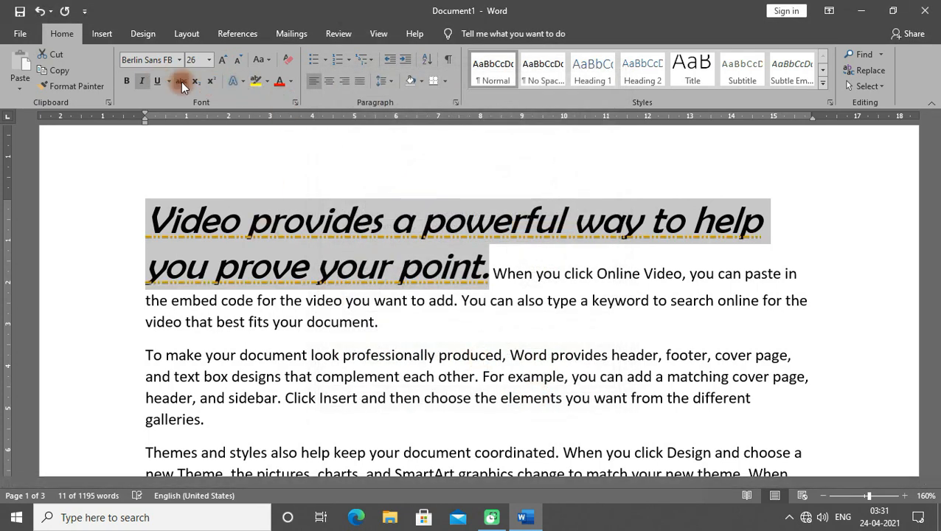
Step: Change the underline color of the selected sentence to dark red
left_click(171, 81)
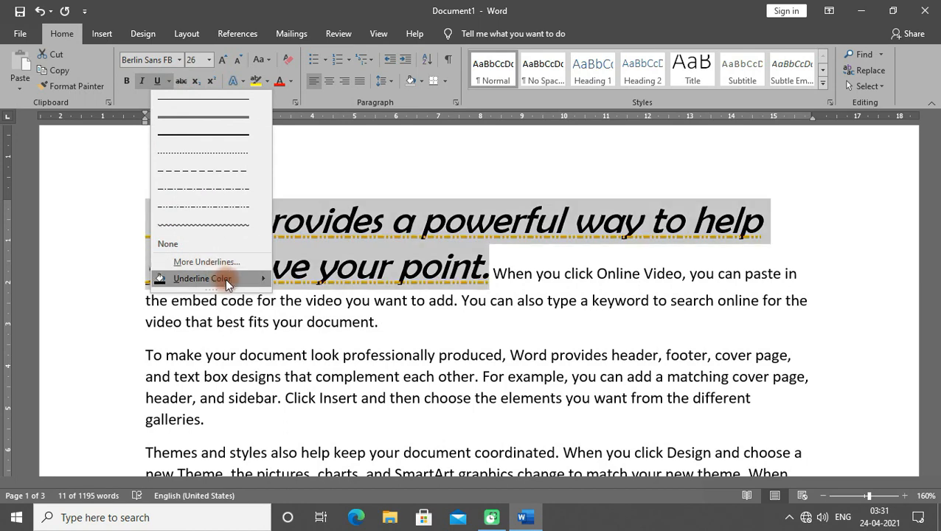
mouse_move(225, 279)
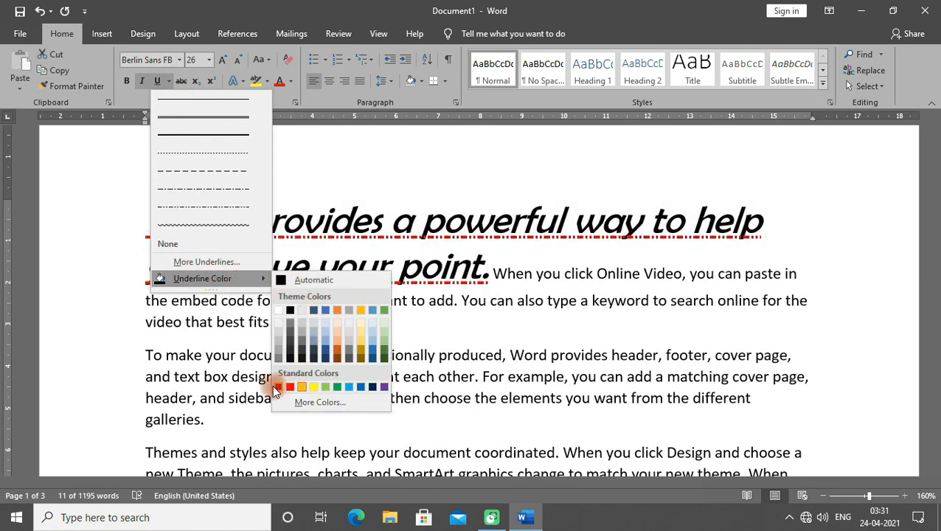
left_click(274, 386)
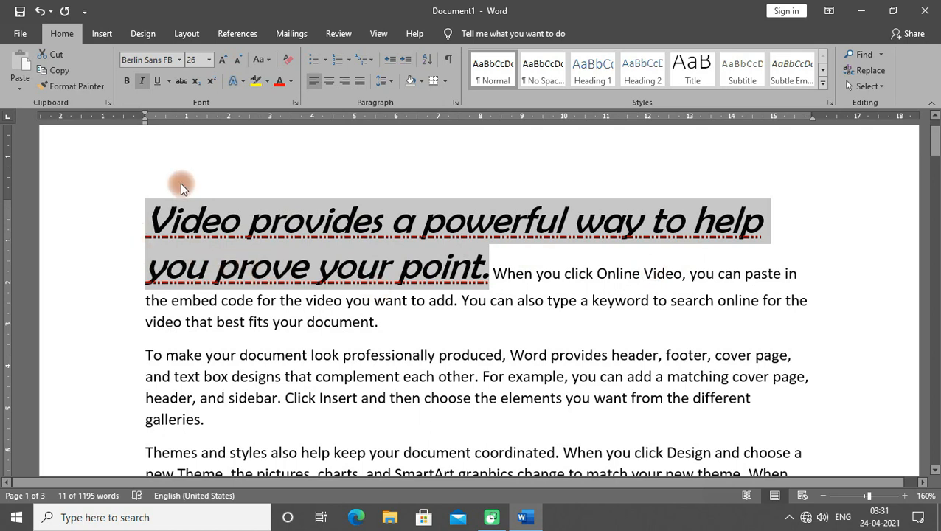
Step: Bold the sentence, reselect it, and toggle bold off and on again
left_click(124, 82)
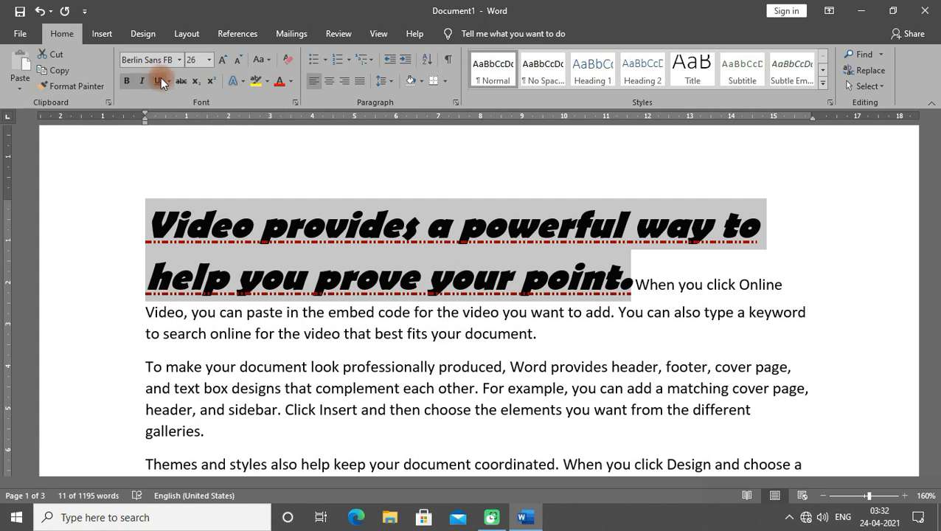
left_click(630, 282)
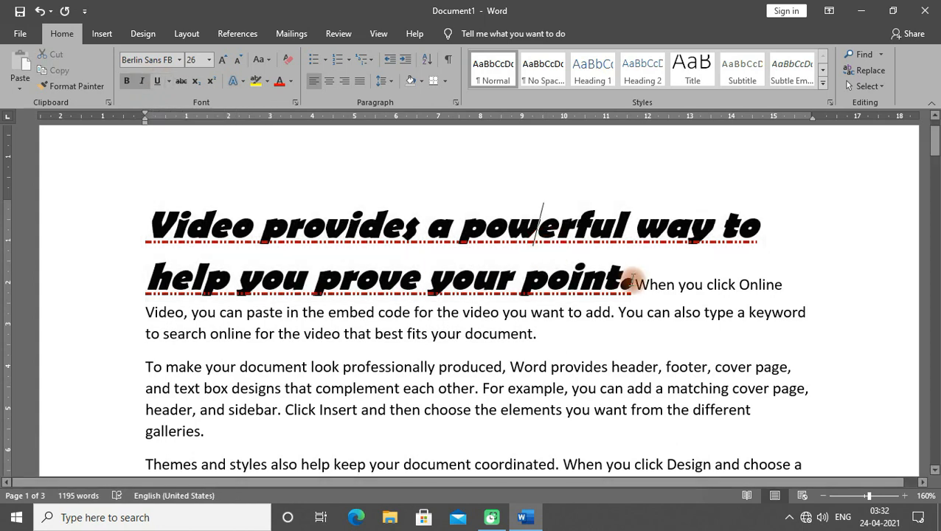
left_click_drag(613, 284, 183, 225)
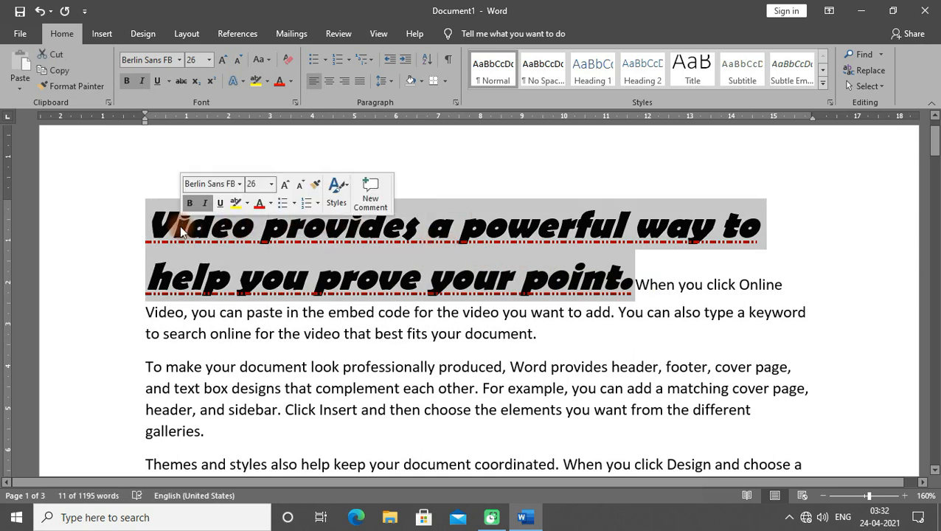
key("ctrl+b")
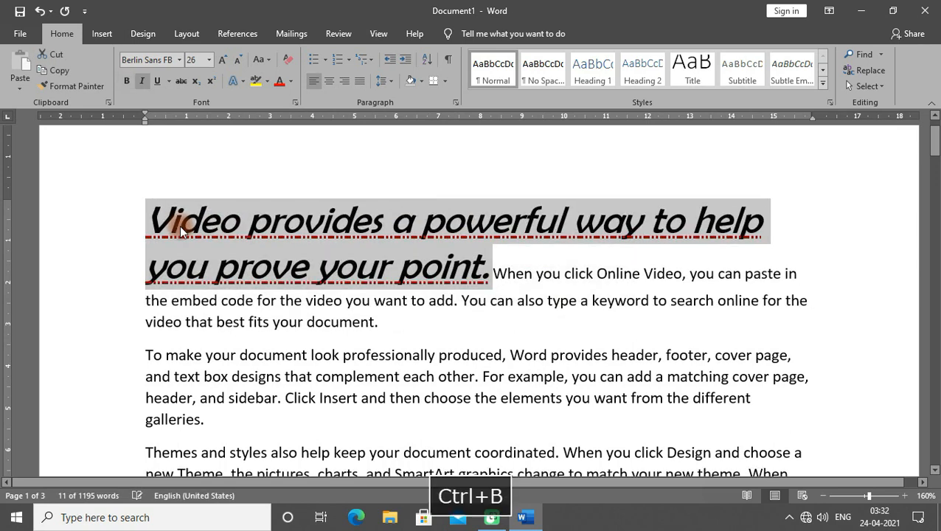
key("ctrl+b")
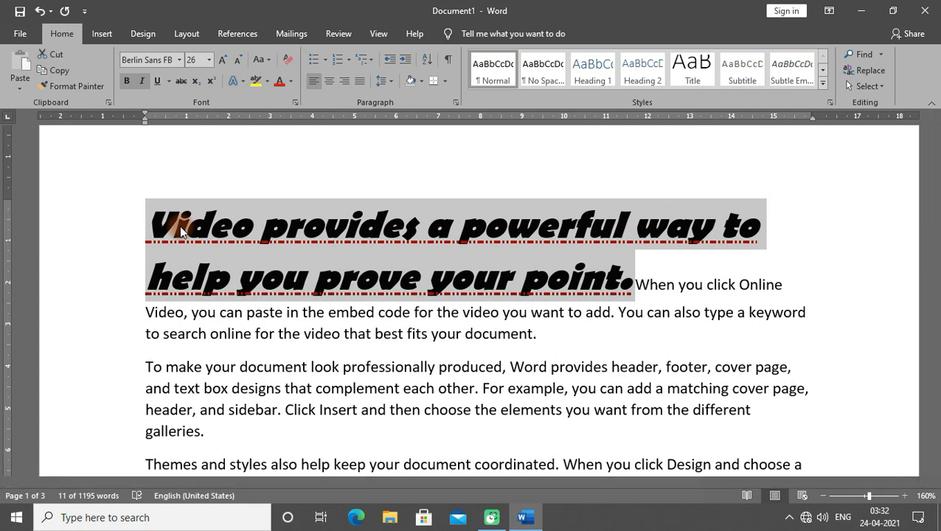
Step: Remove the underline from the selected sentence and apply a plain single underline
key("ctrl+u")
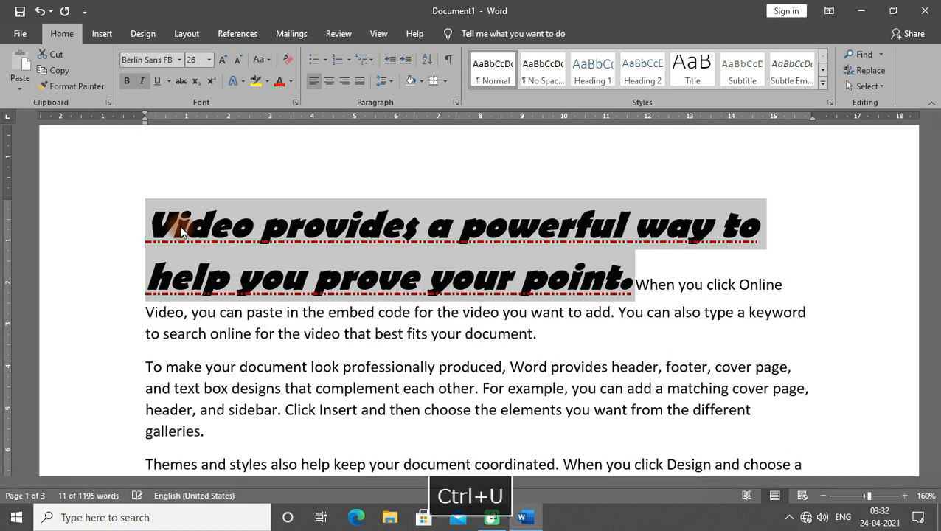
key("ctrl+u")
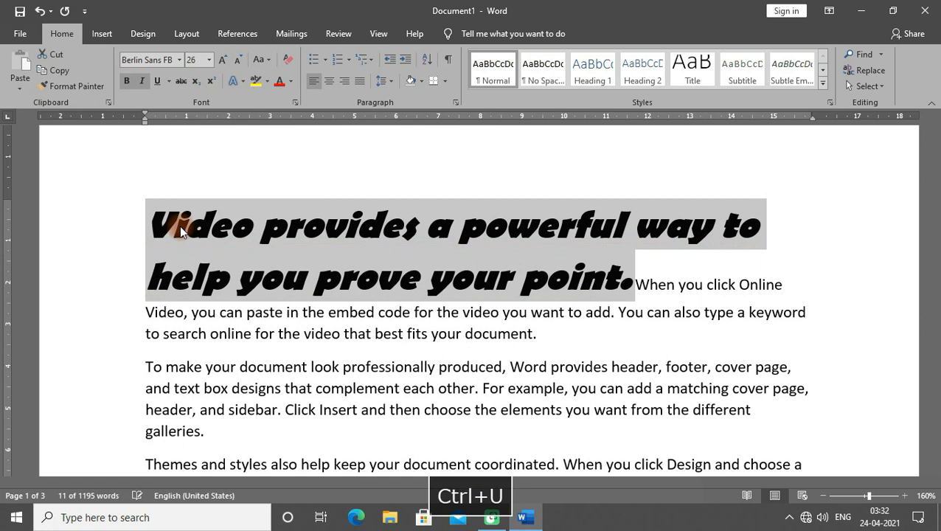
key("ctrl+u")
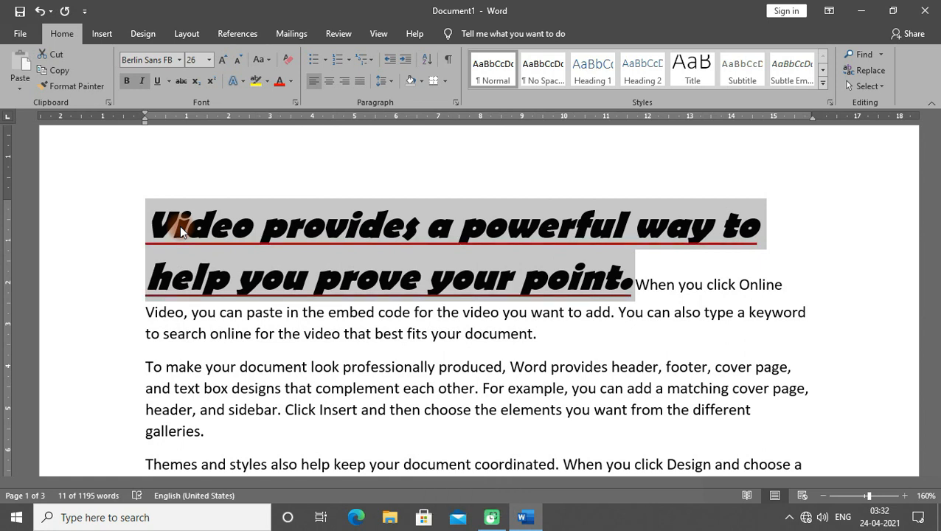
Step: Toggle italic off and on several times for the selected sentence, ending with italic off
key("ctrl+i")
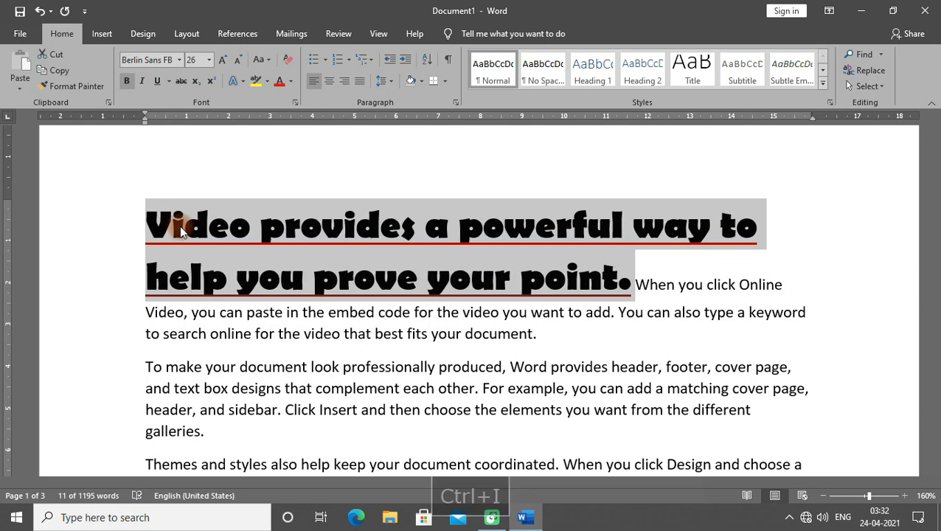
key("ctrl+i")
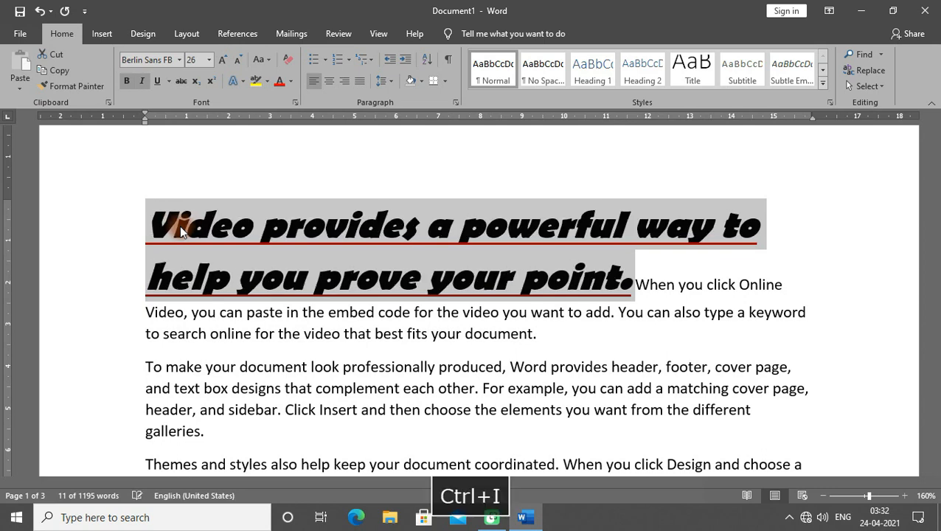
key("ctrl+i")
key("ctrl+i")
key("ctrl+i")
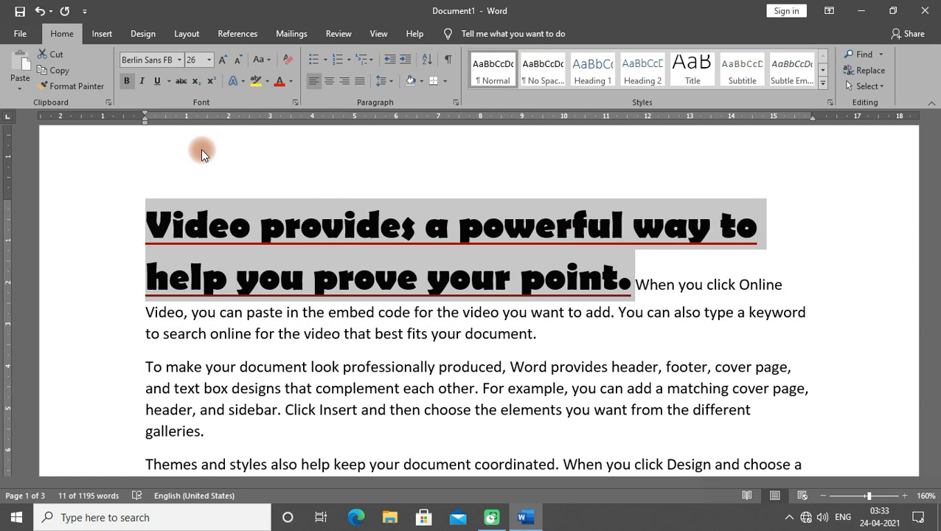
Step: Replace the entire document content with sample text generated by =rand()
key("ctrl+a")
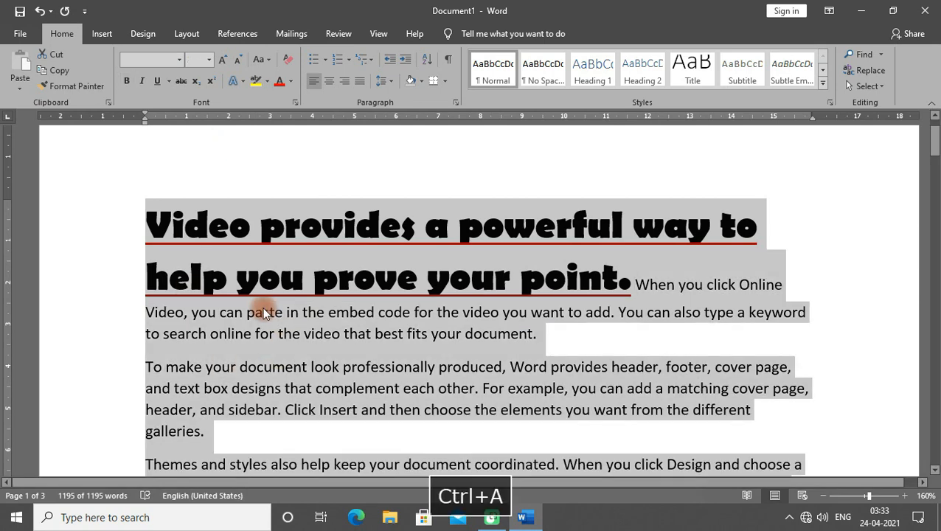
key("Delete")
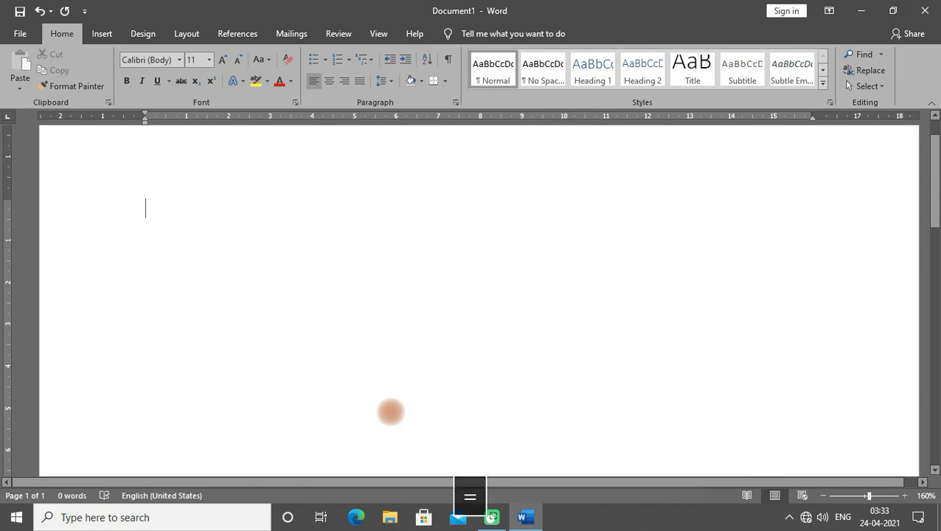
type("=rand()")
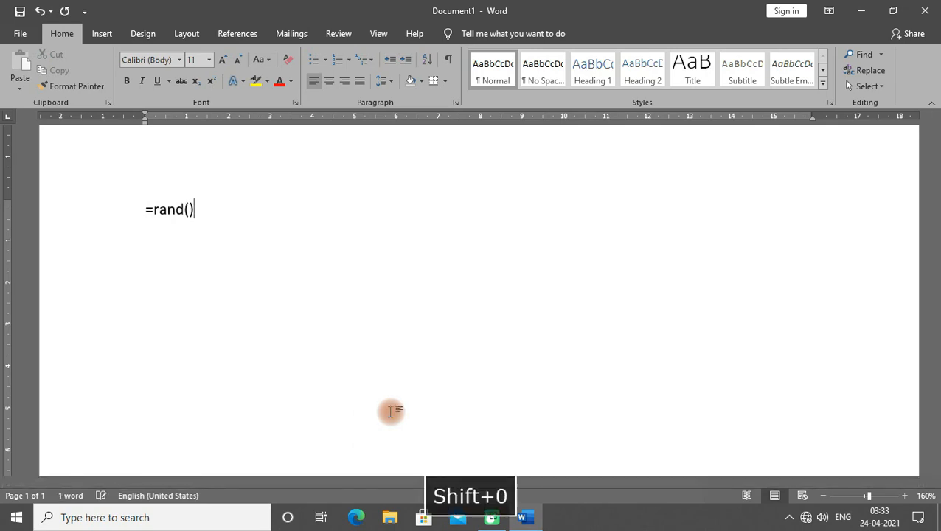
key("Return")
scroll(382, 313, "up", 4)
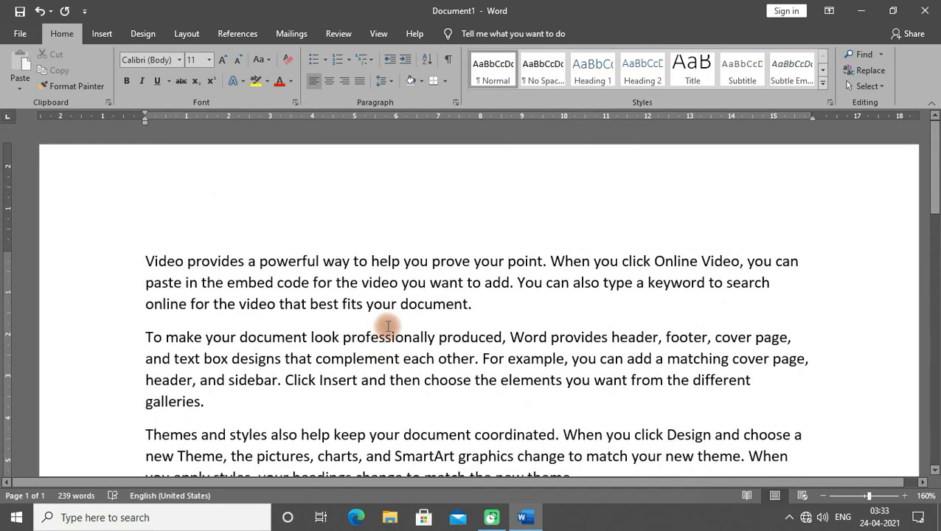
scroll(385, 206, "down", 2)
Step: Clear all sample text from the document and enter X2 on two separate lines
key("ctrl+a")
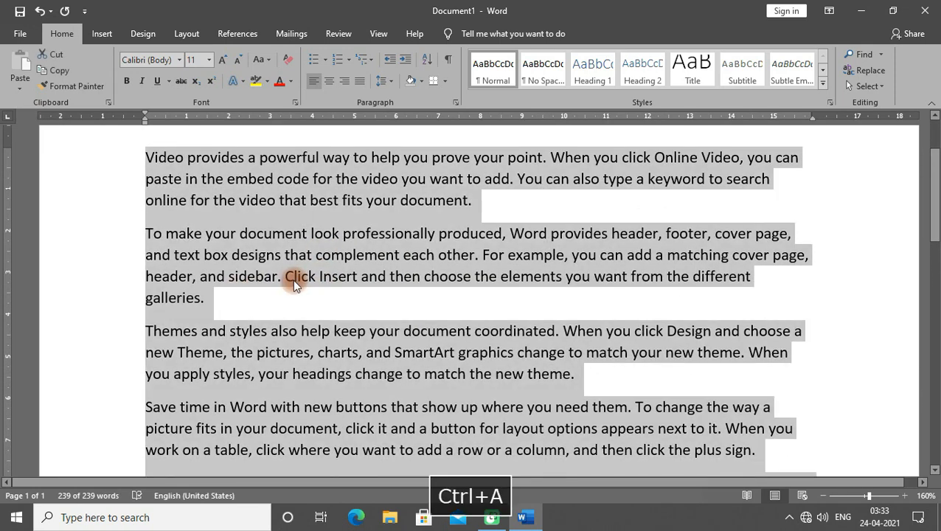
key("Delete")
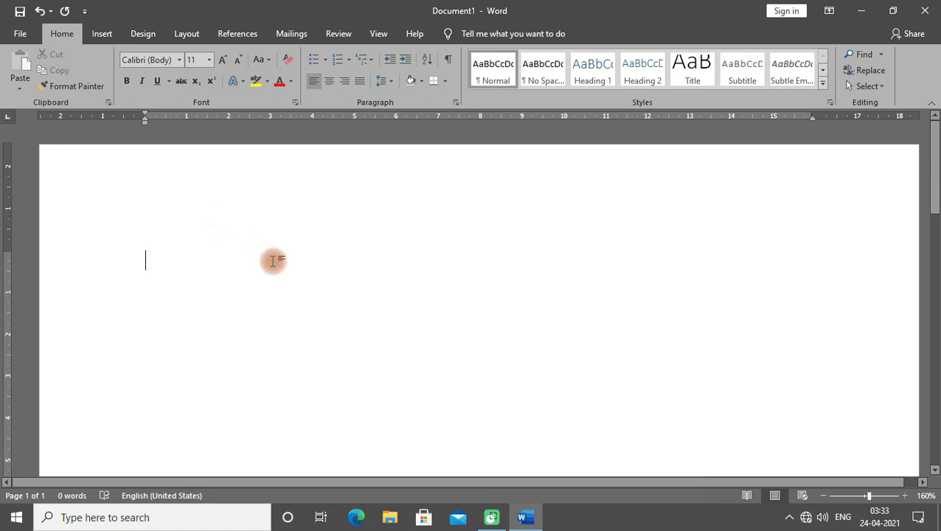
key("Caps_Lock")
type("X2")
key("Return")
type("X2")
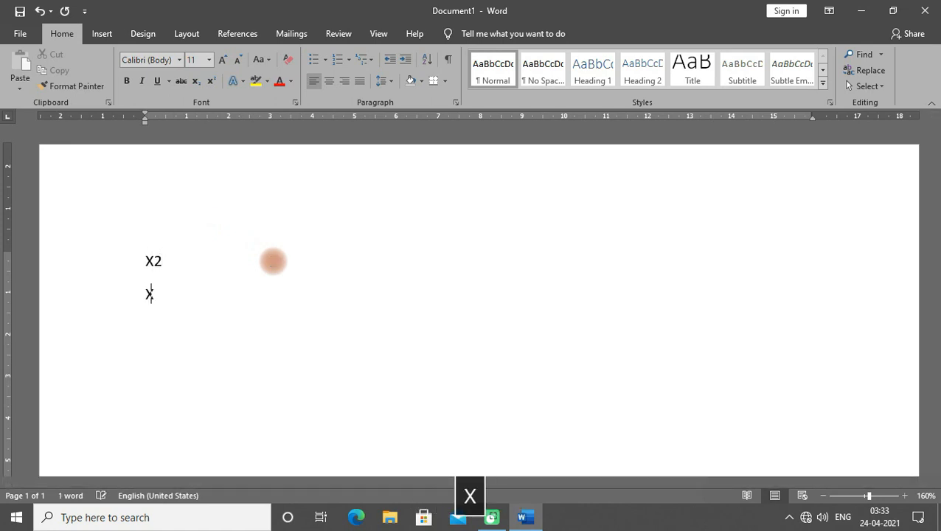
key("Return")
Step: Grow the font size of all the text in one-point increments to 47, and deselect it
key("ctrl+a")
key("ctrl+bracketright")
key("ctrl+bracketright")
key("ctrl+bracketright")
key("ctrl+bracketright")
key("ctrl+bracketright")
key("ctrl+bracketright")
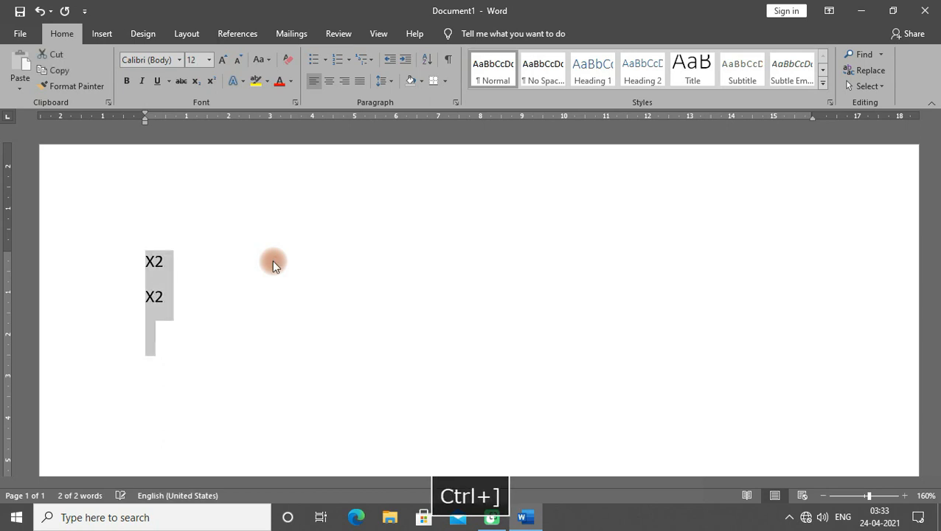
key("ctrl+bracketright")
key("ctrl+bracketright")
key("ctrl+bracketright")
key("ctrl+bracketright")
key("ctrl+bracketright")
key("ctrl+bracketright")
key("ctrl+bracketright")
key("ctrl+bracketright")
key("ctrl+bracketright")
key("ctrl+bracketright")
key("ctrl+bracketright")
key("ctrl+bracketright")
key("ctrl+bracketright")
key("ctrl+bracketright")
key("ctrl+bracketright")
key("ctrl+bracketright")
key("ctrl+bracketright")
key("ctrl+bracketright")
key("ctrl+bracketright")
key("ctrl+bracketright")
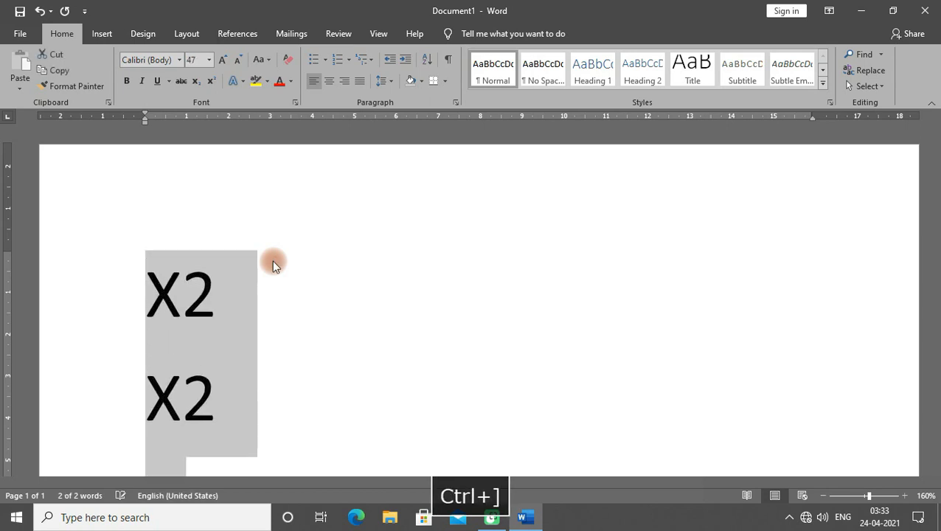
left_click(277, 299)
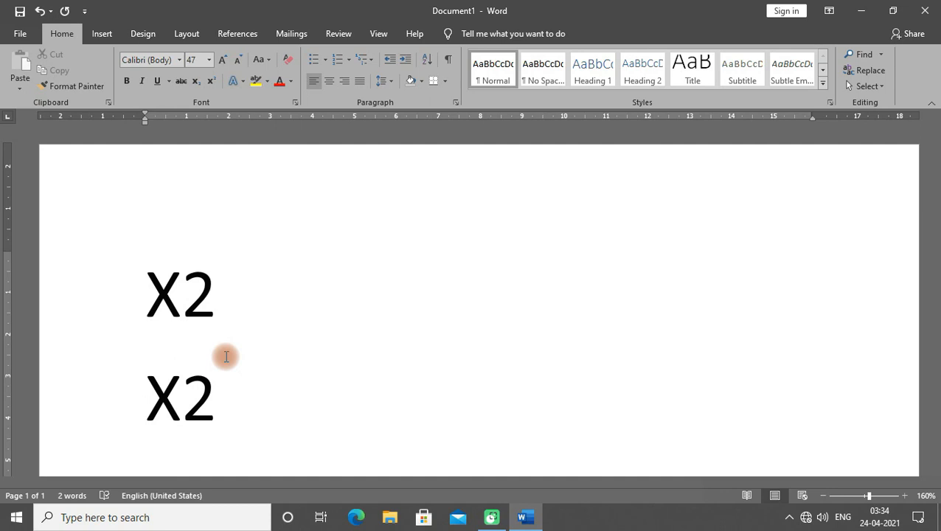
Step: Practise selecting and deselecting only the 2 in the first X2 line
left_click_drag(217, 295, 196, 288)
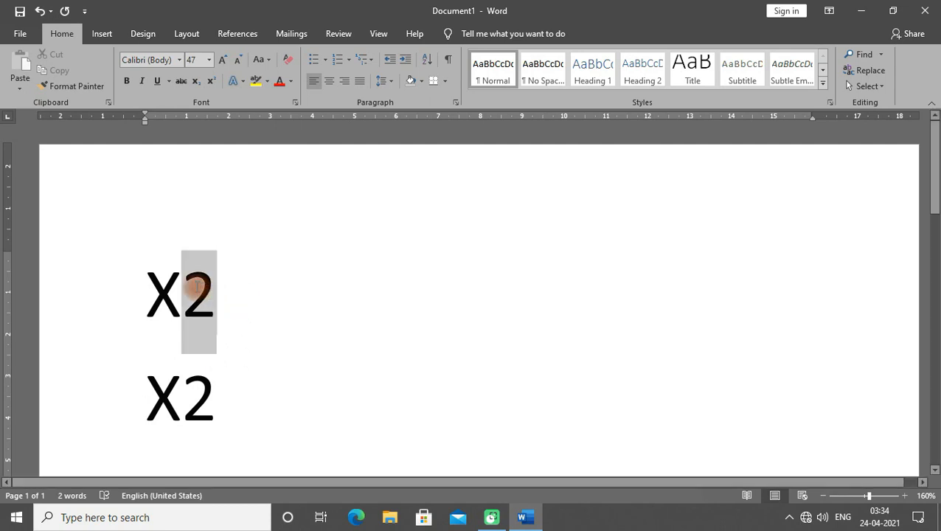
left_click(267, 333)
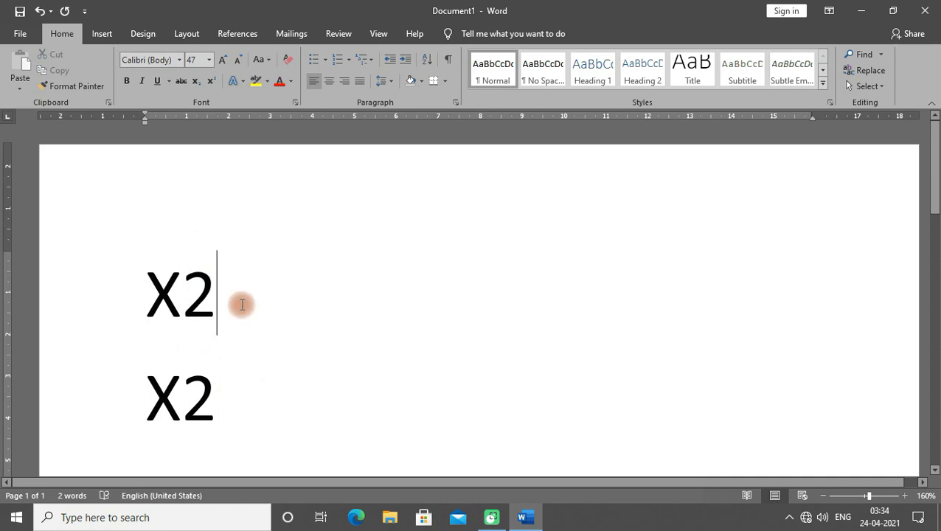
left_click_drag(216, 296, 164, 298)
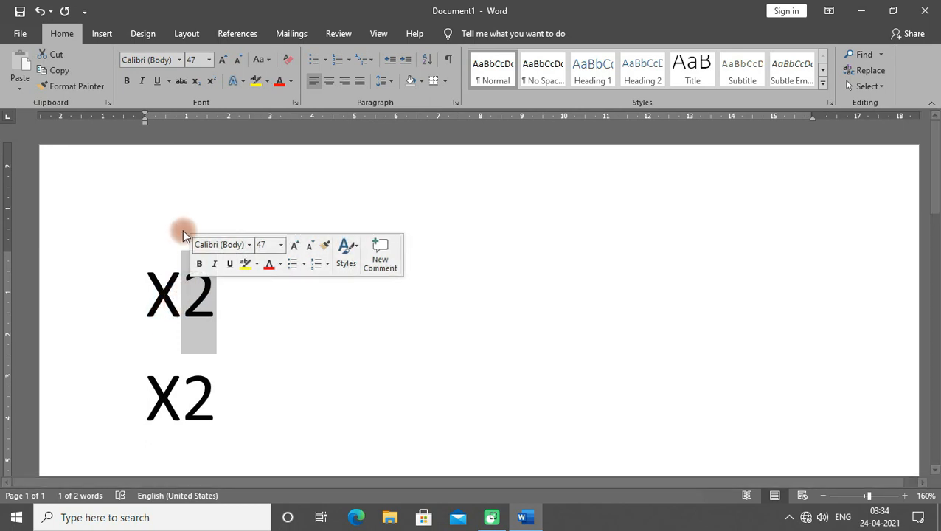
left_click(215, 292)
left_click_drag(214, 293, 194, 304)
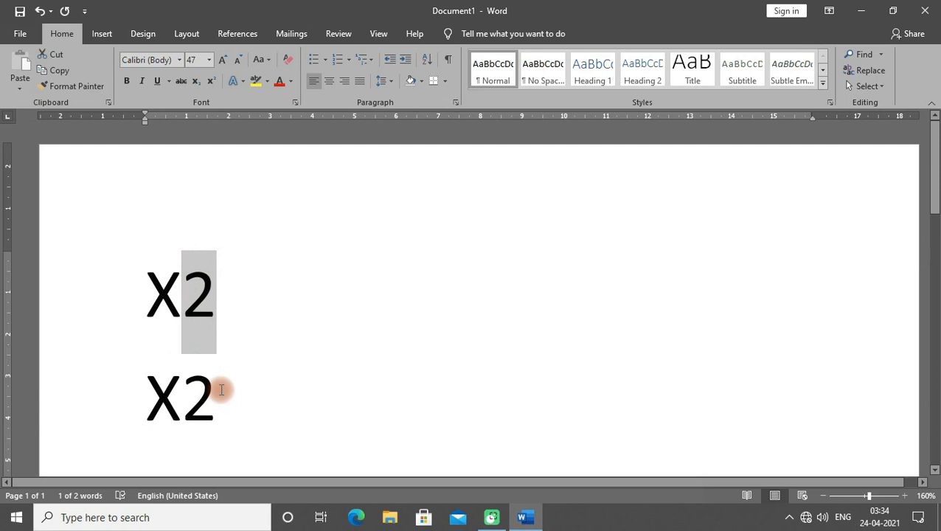
left_click(213, 295)
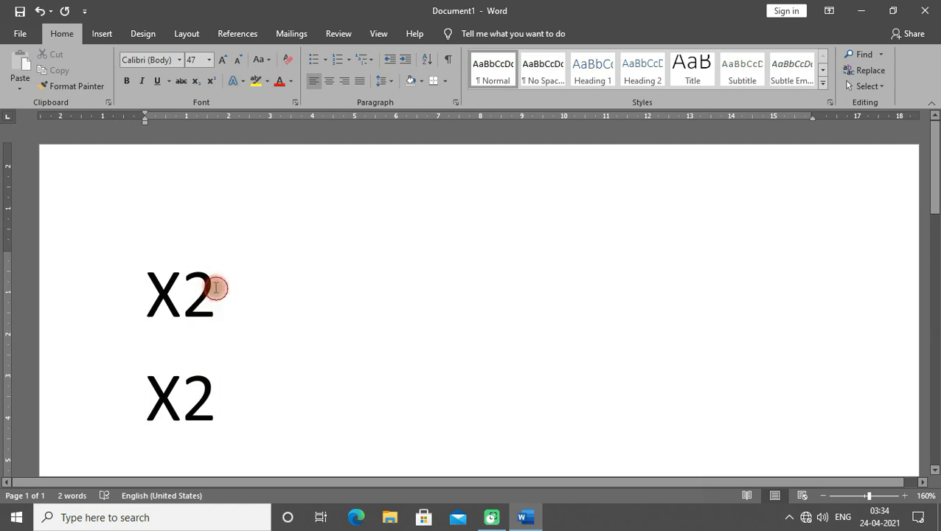
left_click_drag(215, 289, 194, 291)
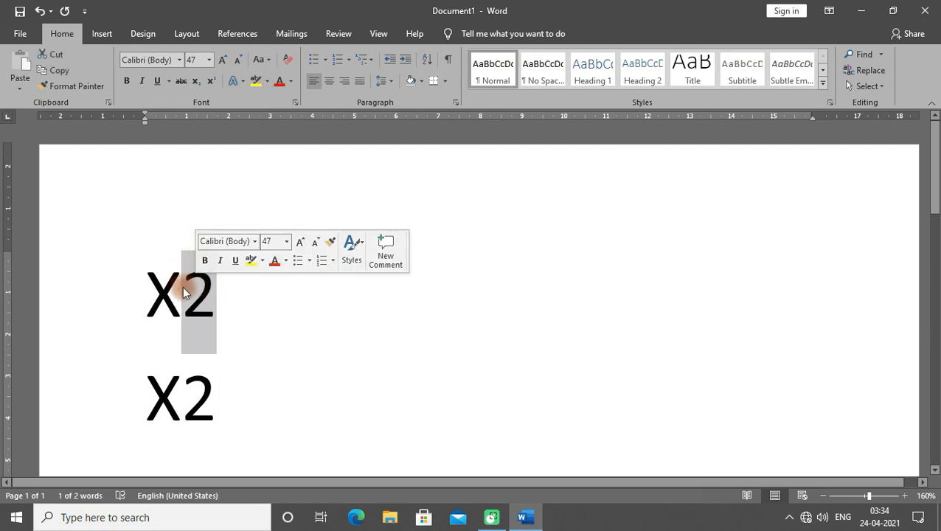
left_click(223, 307)
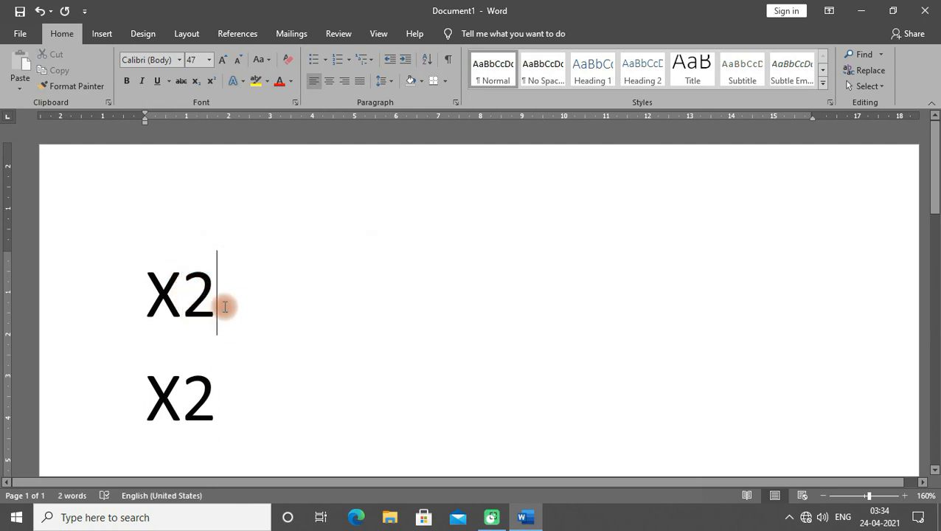
key("shift+Left")
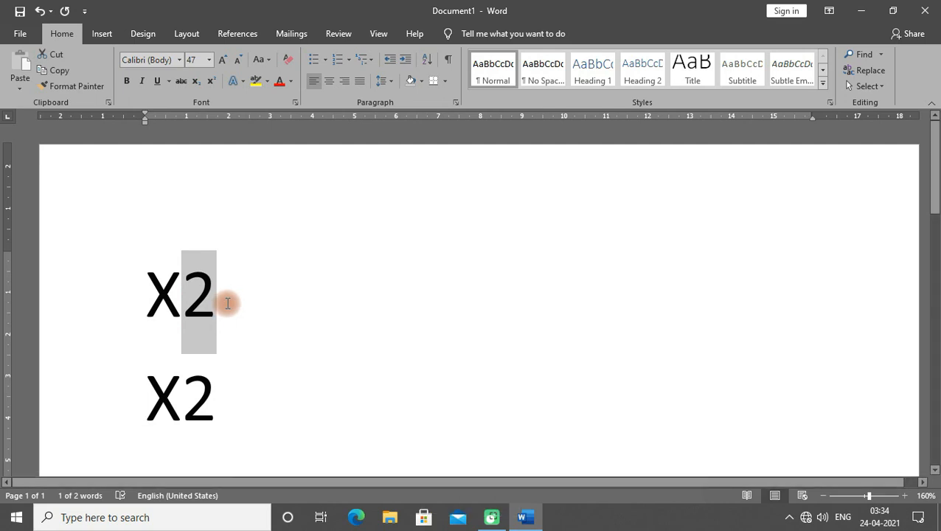
left_click(225, 306)
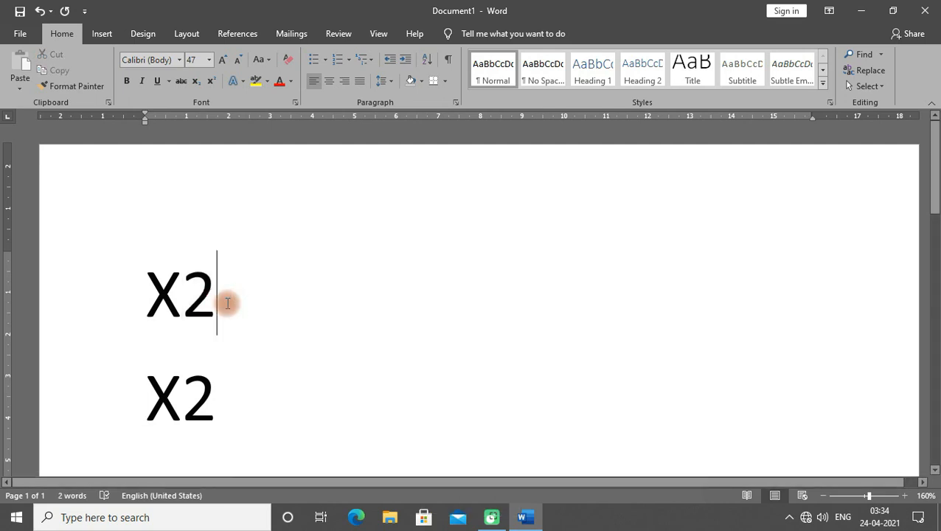
key("shift+Left")
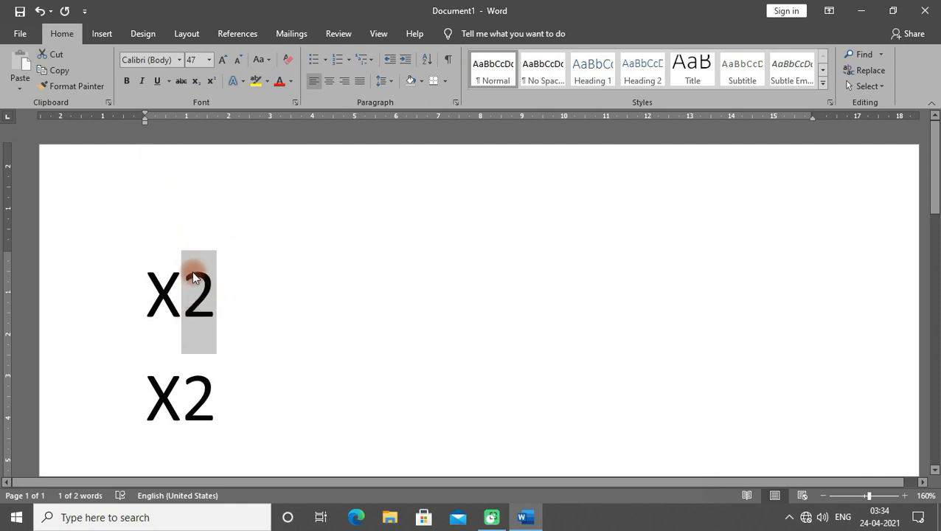
Step: Format the 2 in the first X2 line as superscript and deselect it
left_click(219, 293)
key("shift+Left")
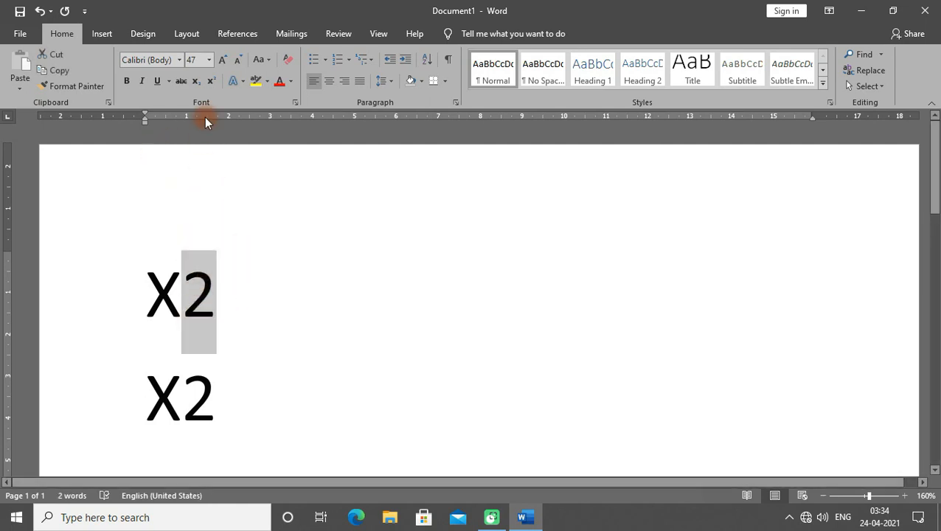
left_click(213, 81)
left_click(209, 302)
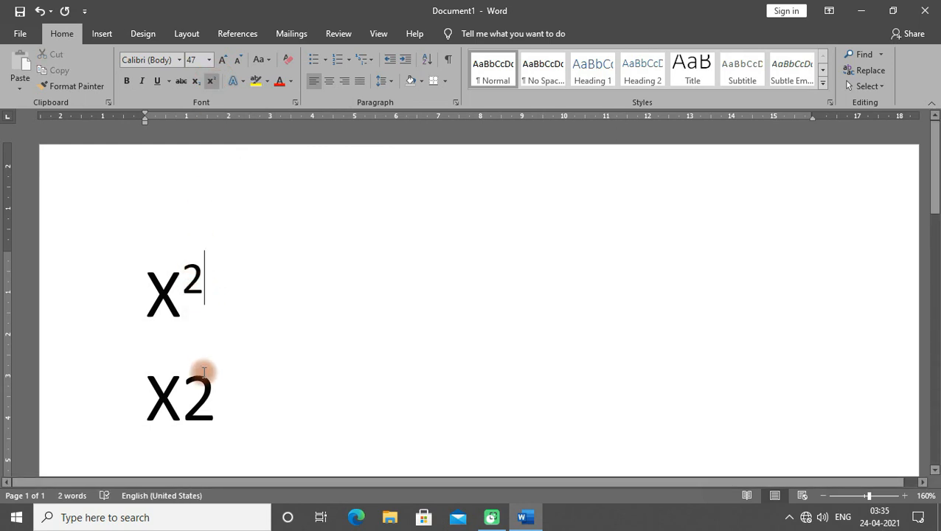
Step: Format the 2 in the second X2 line as subscript and deselect it
scroll(204, 369, "down", 1)
left_click(205, 344)
left_click_drag(207, 343, 194, 340)
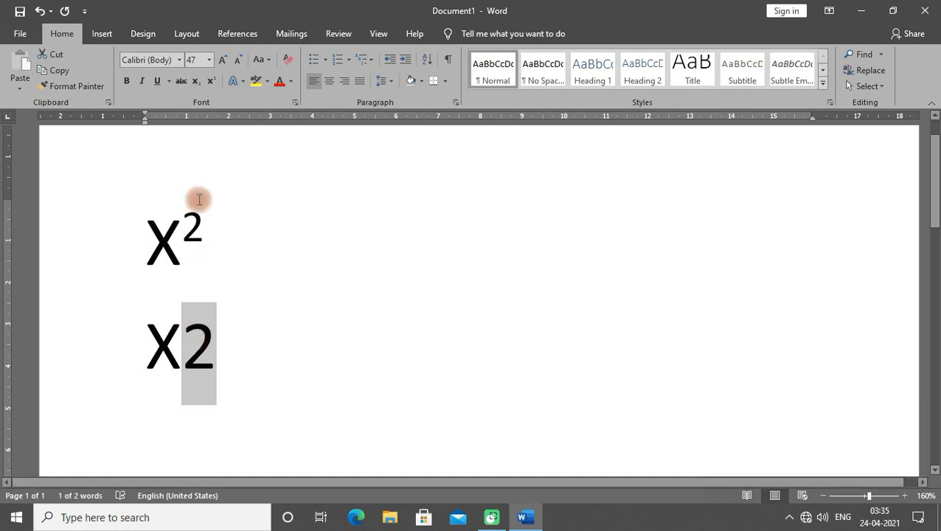
left_click(196, 81)
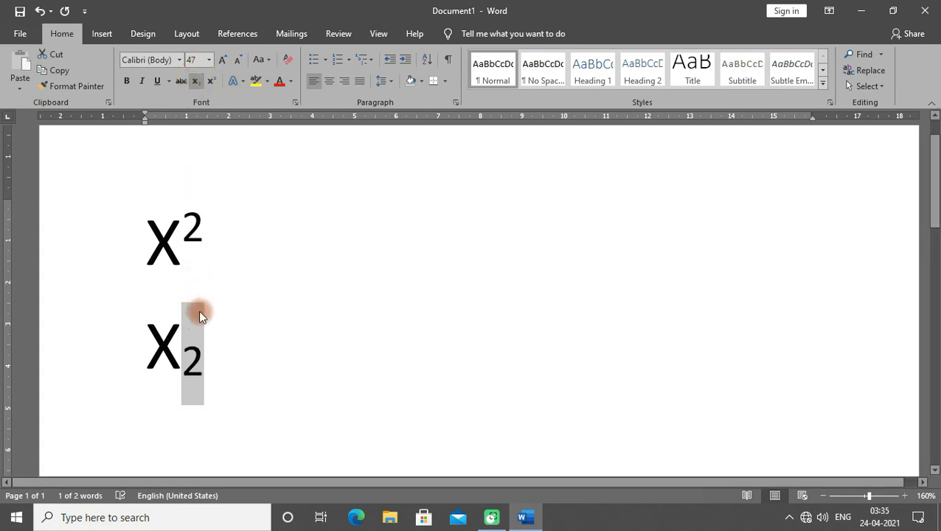
left_click(207, 353)
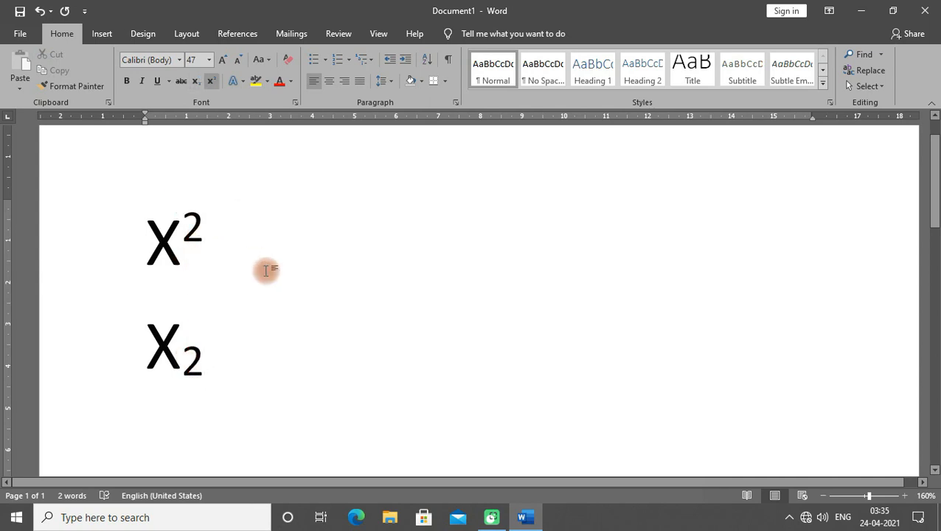
Step: Turn off superscript at the end of the first line and add the label "- SUPERSCRIPT" in normal text
key("ctrl+shift+equal")
type("-")
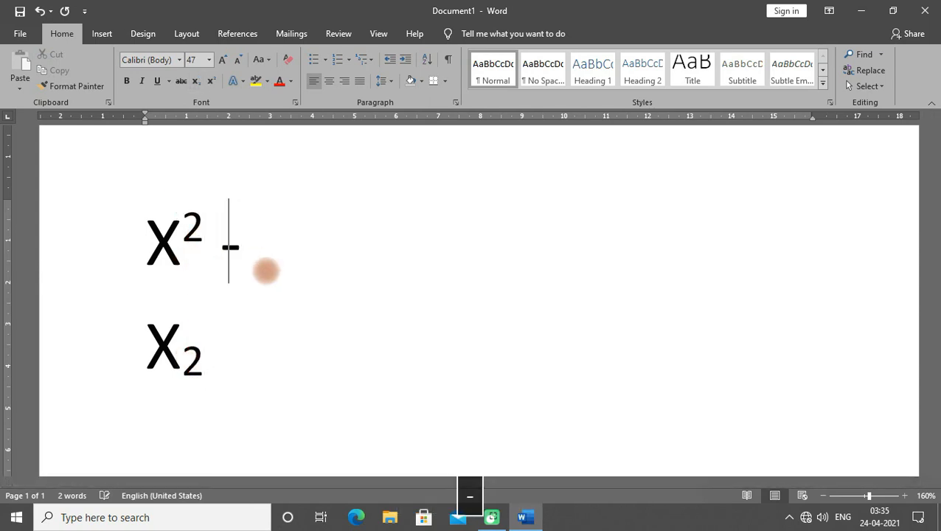
type(" SUPERSCRIPT")
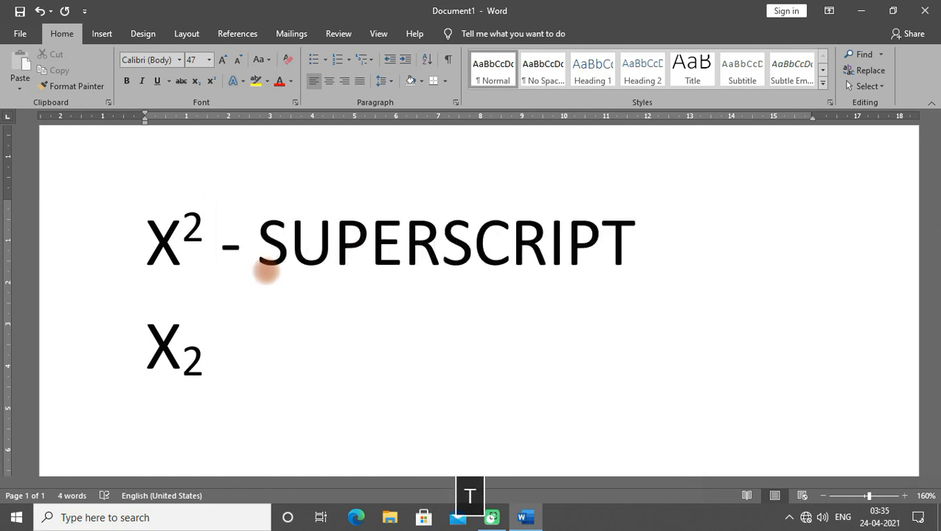
Step: Turn off subscript at the end of the second line and add the label "- SUBSCRIPT" in normal text
key("Down")
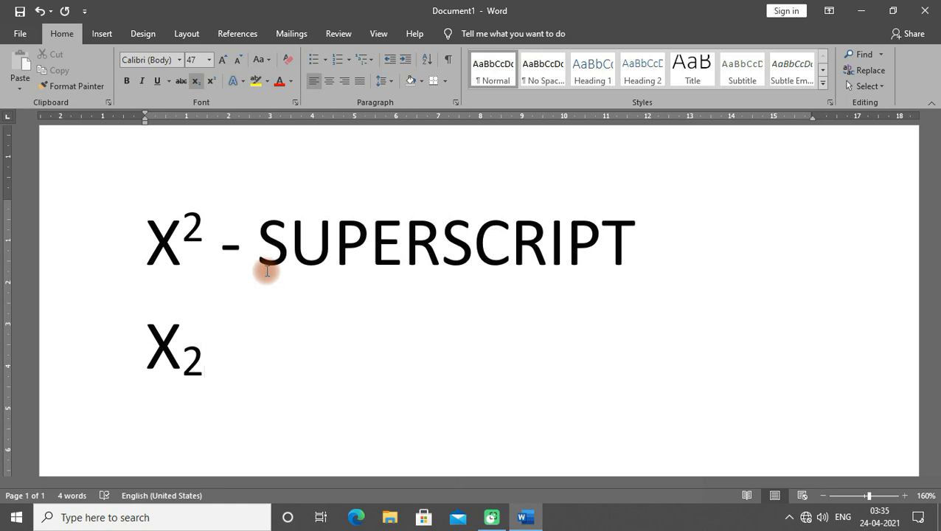
key("ctrl+equal")
type("- ")
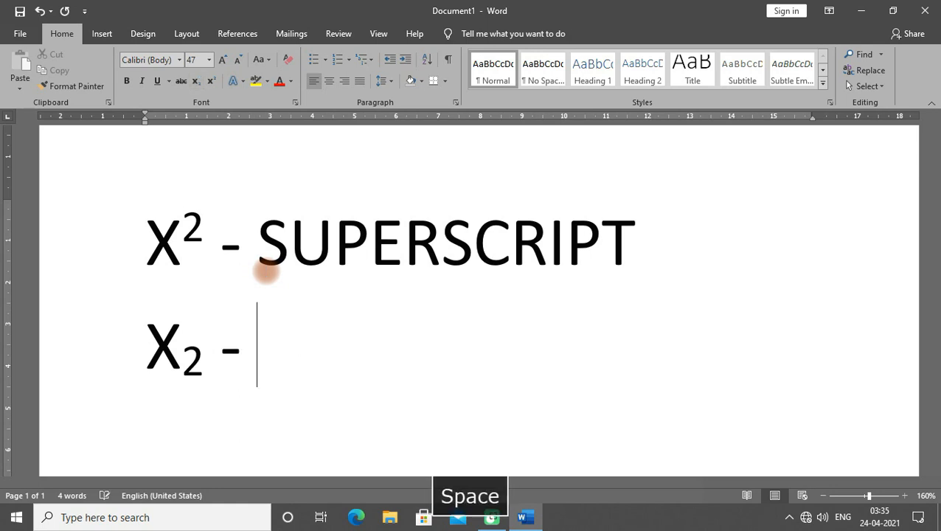
type("SUBSCRIPT")
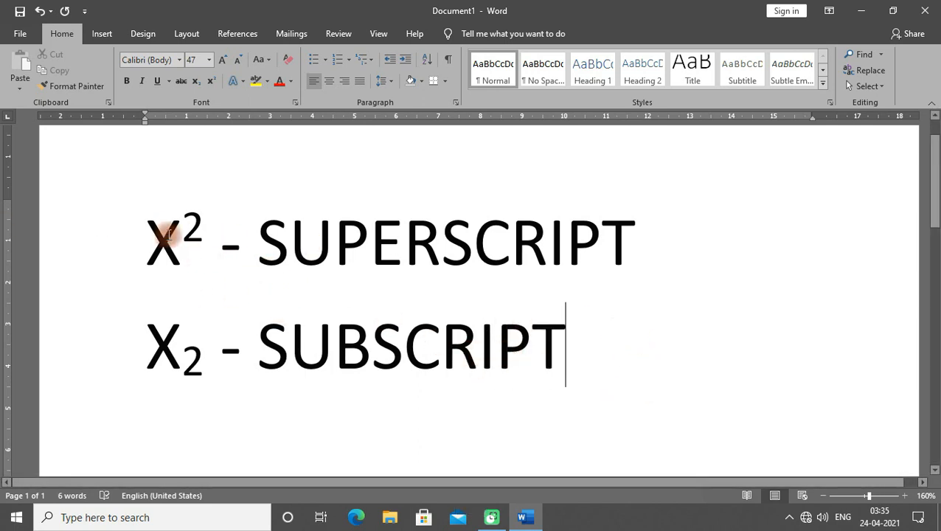
Step: Remove the superscript from the first line's 2 and the subscript from the second line's 2
left_click_drag(200, 230, 190, 230)
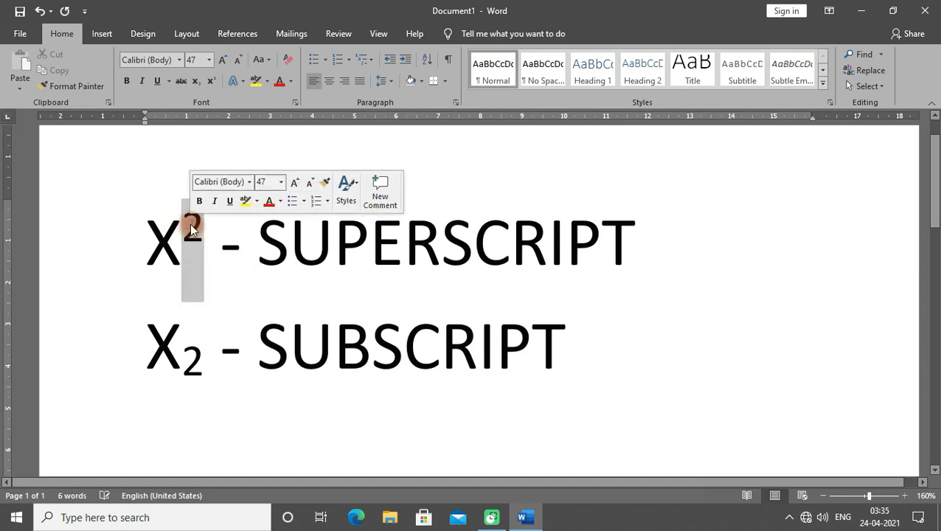
left_click(211, 80)
left_click_drag(201, 364, 184, 354)
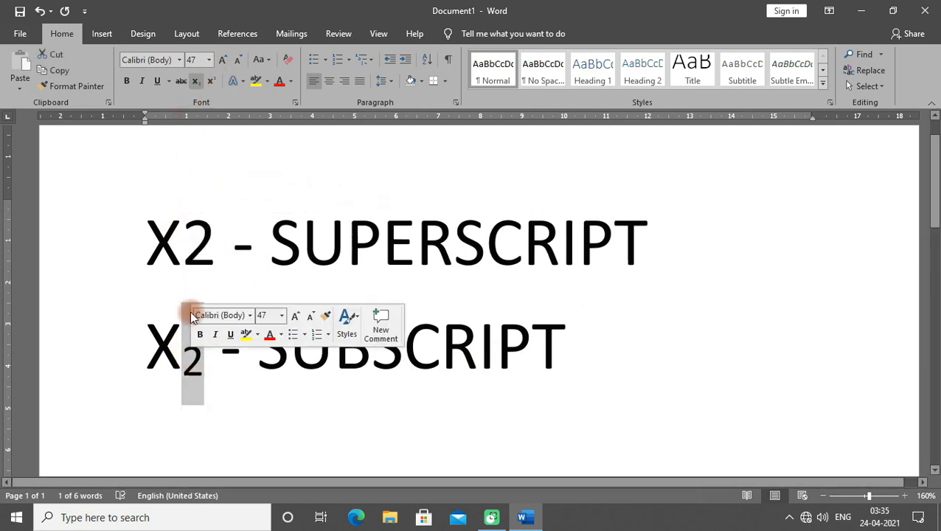
left_click(196, 81)
left_click(291, 382)
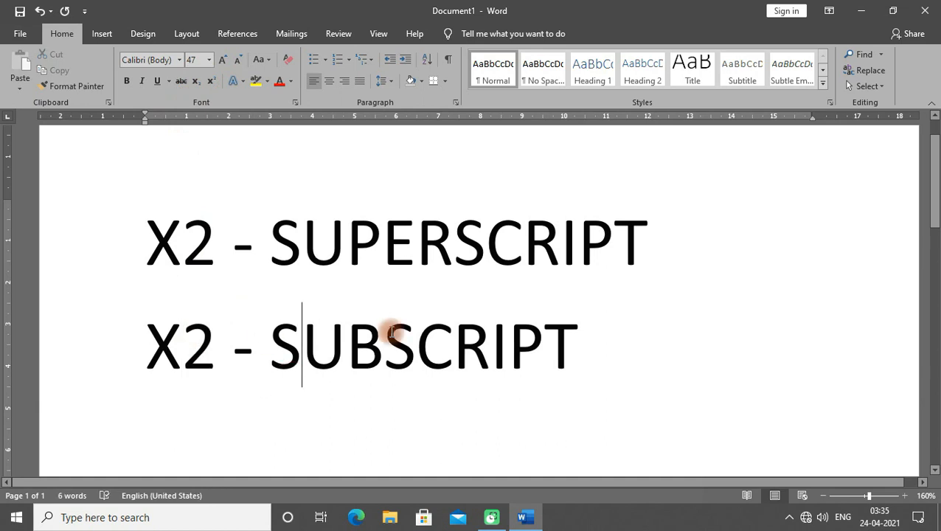
Step: Delete the entire document content and enter X2 on two separate lines
triple_click(111, 183)
key("ctrl+a")
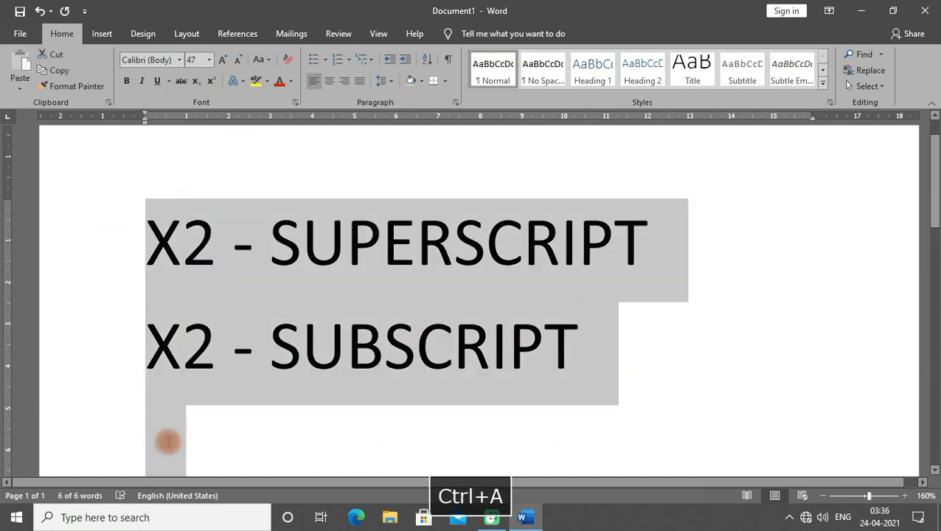
key("Delete")
type("X")
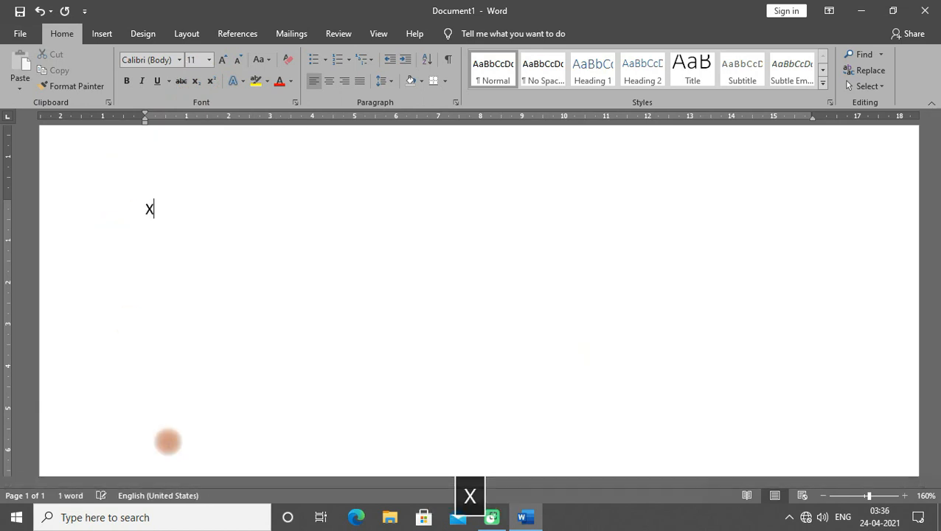
type("2")
key("Return")
type("X2")
key("Return")
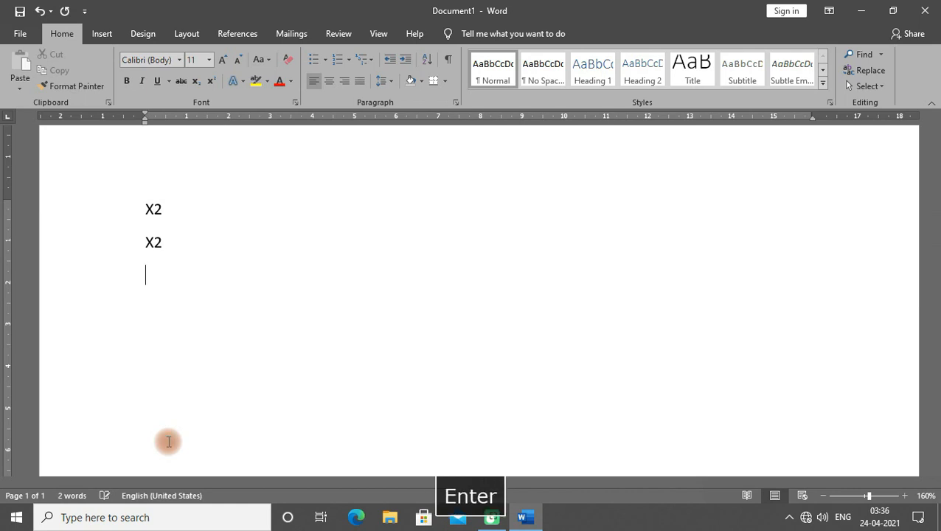
Step: Grow the font size of all the text in one-point increments to 36
key("ctrl+a")
key("ctrl+shift+bracketright")
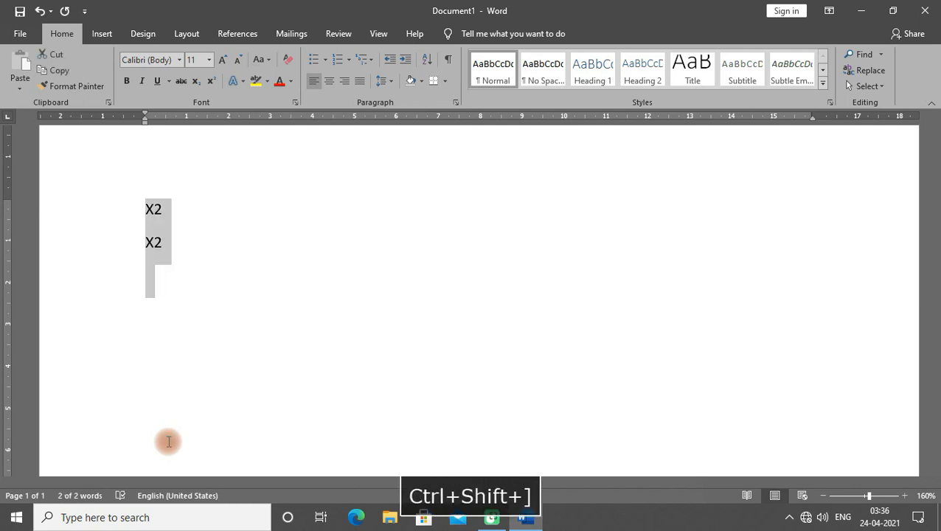
key("ctrl+bracketright")
key("ctrl+bracketright")
key("ctrl+bracketright")
key("ctrl+bracketright")
key("ctrl+bracketright")
key("ctrl+bracketright")
key("ctrl+bracketright")
key("ctrl+bracketright")
key("ctrl+bracketright")
key("ctrl+bracketright")
key("ctrl+bracketright")
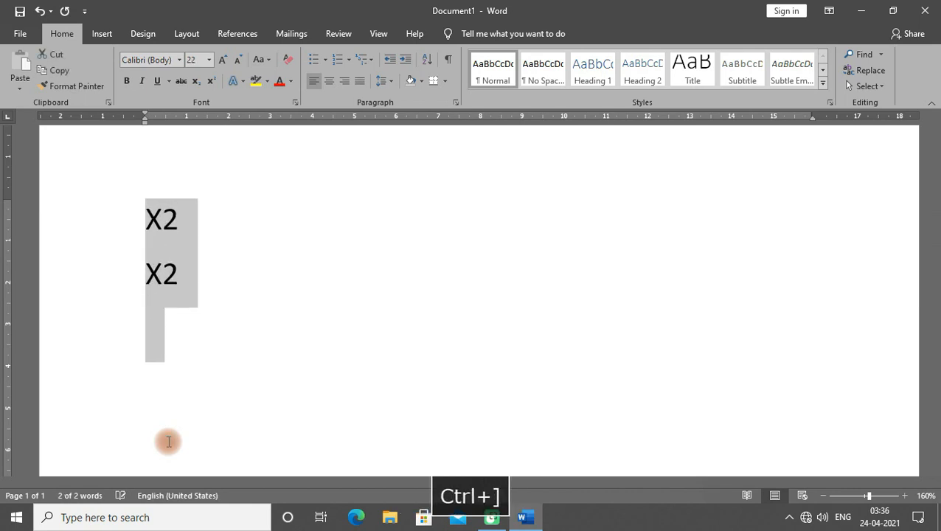
key("ctrl+bracketright")
key("ctrl+bracketright")
key("ctrl+bracketright")
key("ctrl+bracketright")
key("ctrl+bracketright")
key("ctrl+bracketright")
key("ctrl+bracketright")
key("ctrl+bracketright")
key("ctrl+bracketright")
key("ctrl+bracketright")
key("ctrl+bracketright")
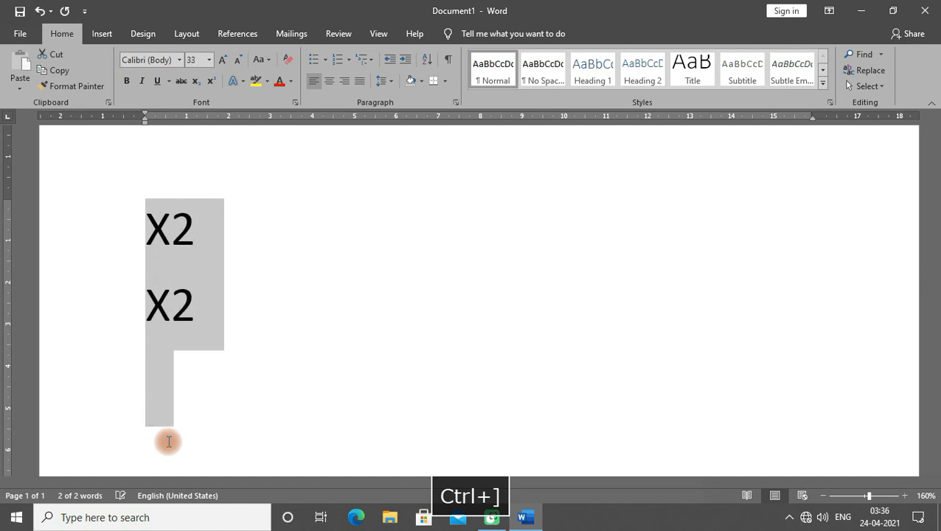
key("ctrl+bracketright")
key("ctrl+bracketright")
key("ctrl+bracketright")
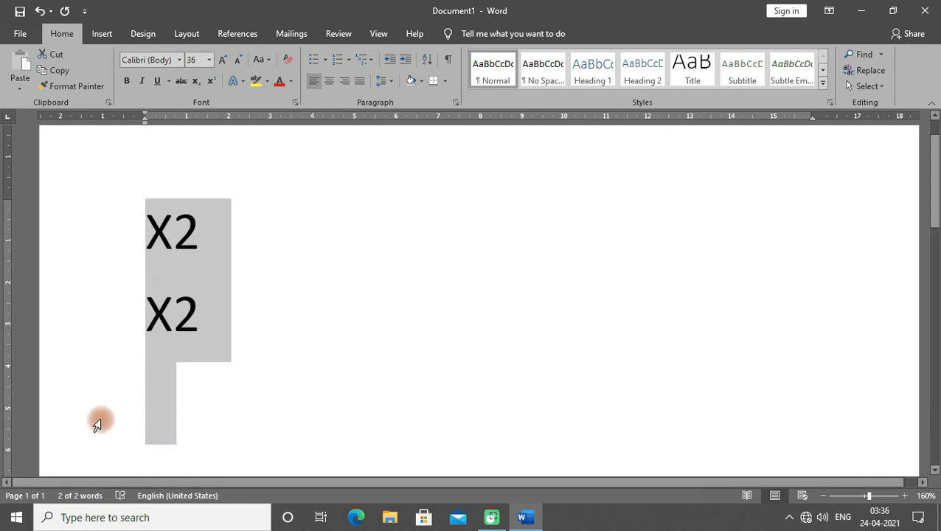
Step: Format the 2 in the first X2 line as superscript, and place the cursor at the end of the second line
left_click(206, 235)
left_click_drag(206, 235, 183, 219)
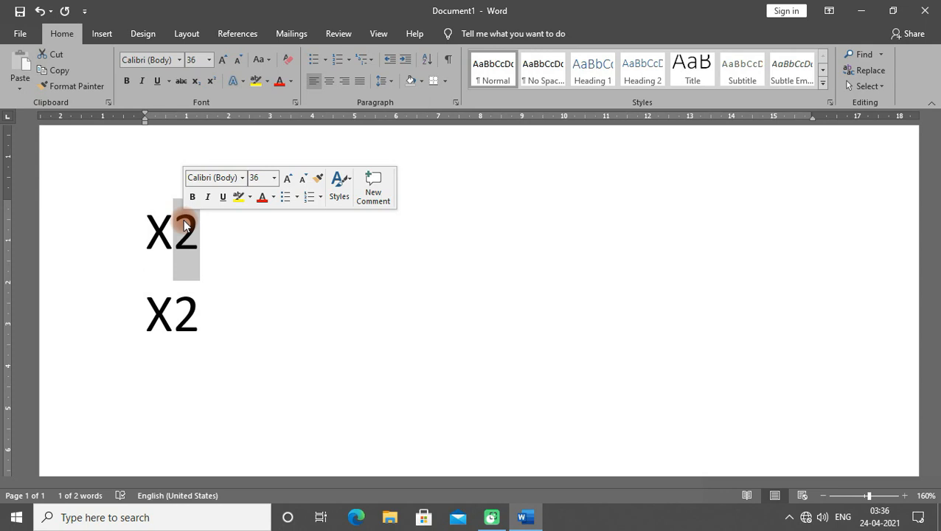
left_click(216, 256)
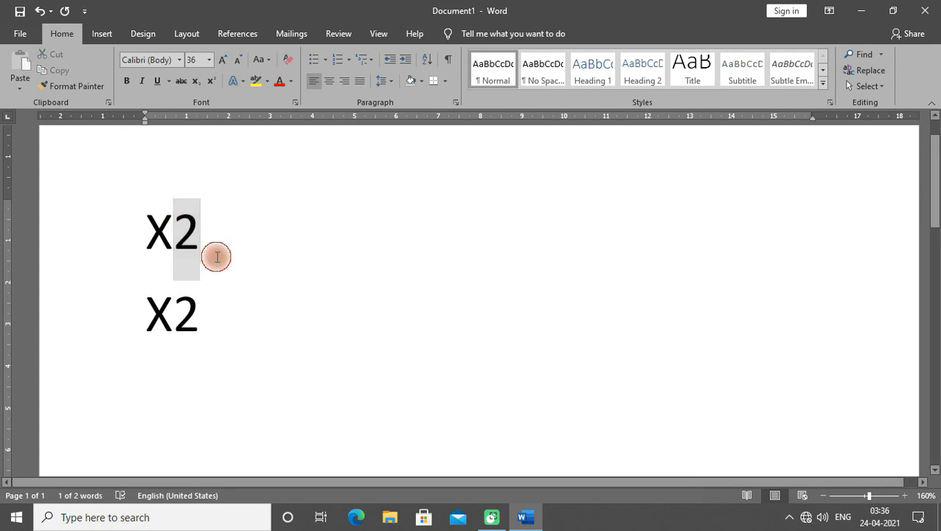
left_click_drag(199, 232, 181, 228)
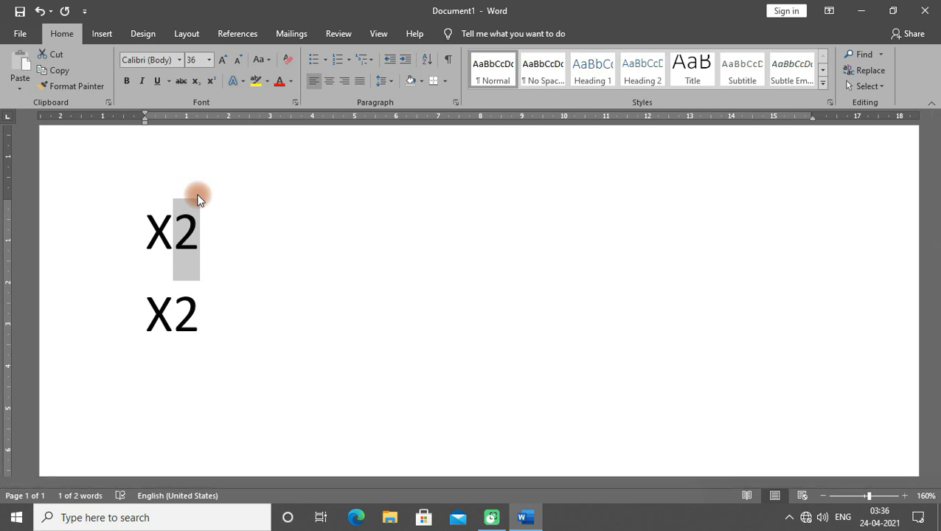
key("ctrl+shift+equal")
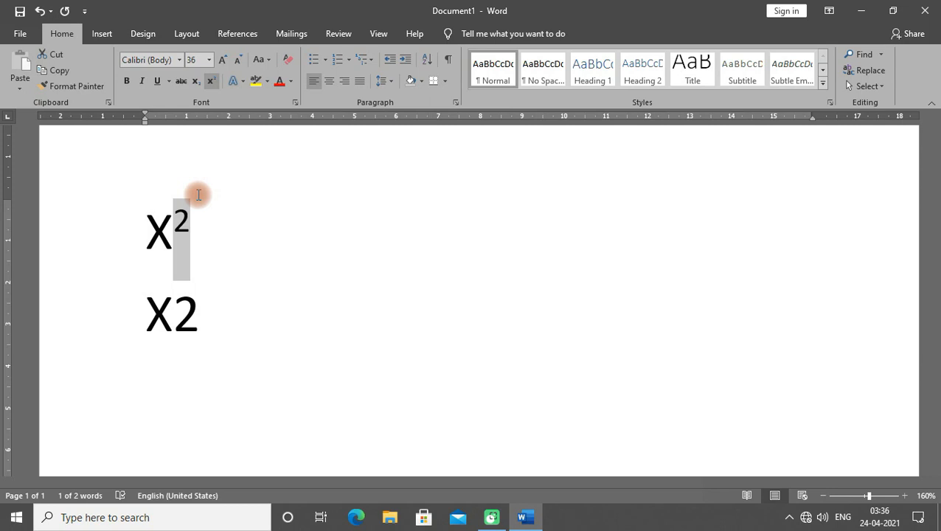
key("ctrl+End")
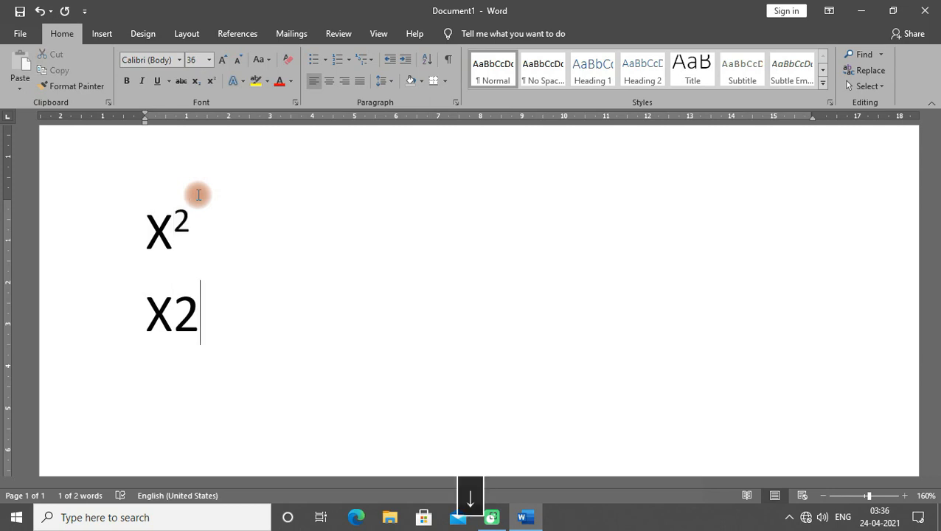
Step: Format the 2 in the second X2 line as subscript and clear the selection
key("shift+Left")
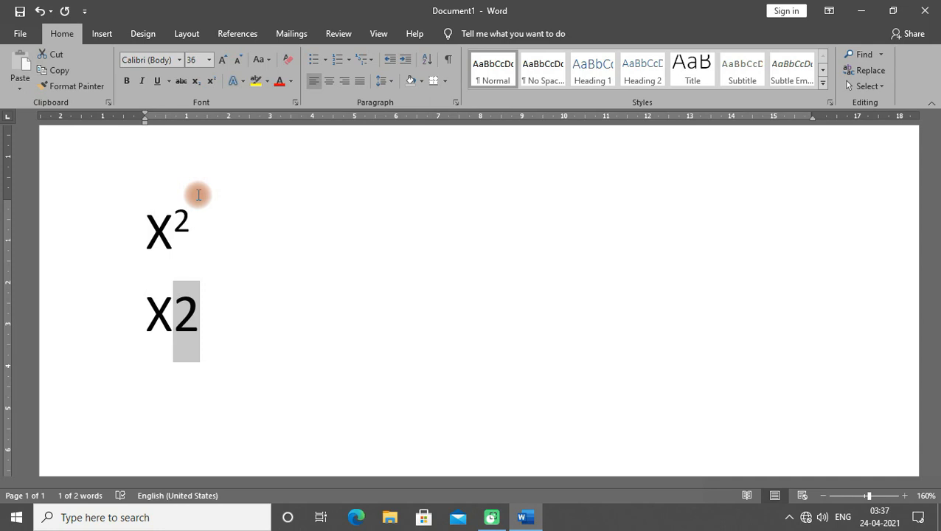
key("ctrl+equal")
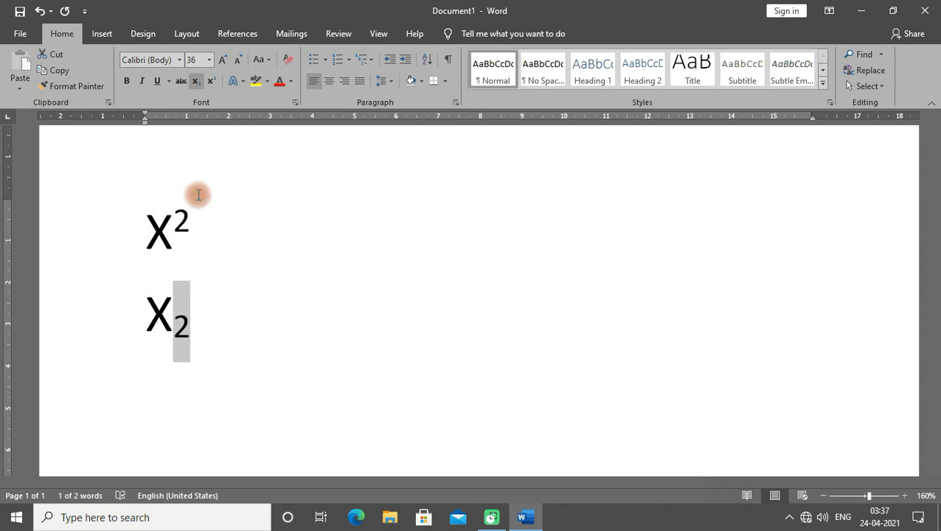
left_click(241, 352)
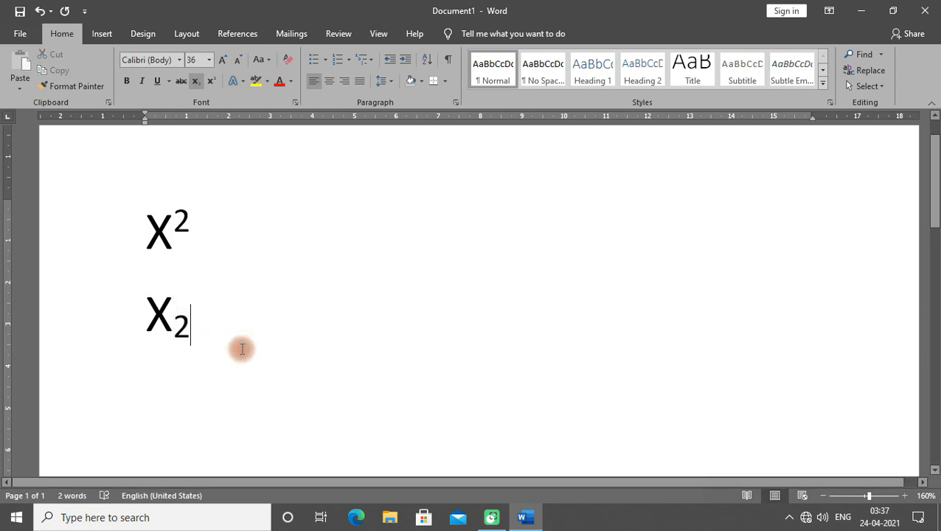
Step: Replace the entire document content with a person's first name followed by "CAM 1ST IN CLASS" at font size 46
key("ctrl+a")
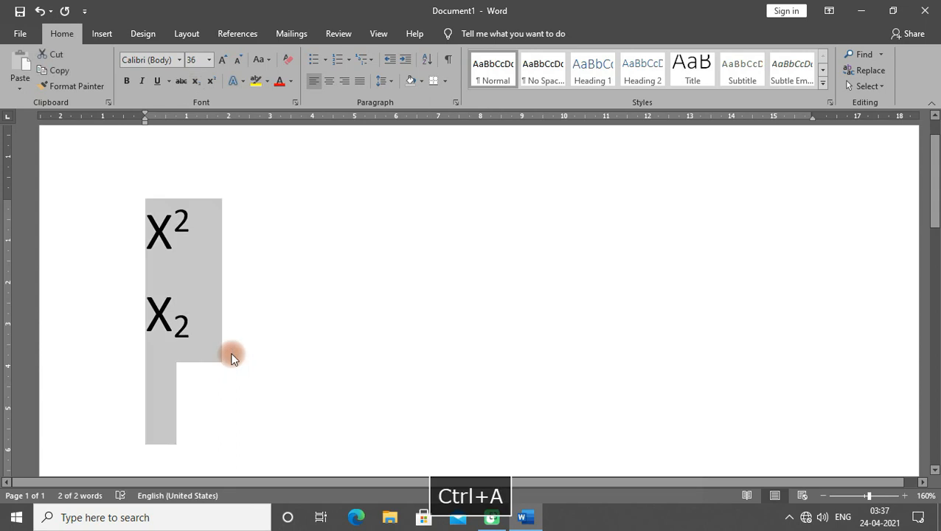
key("Delete")
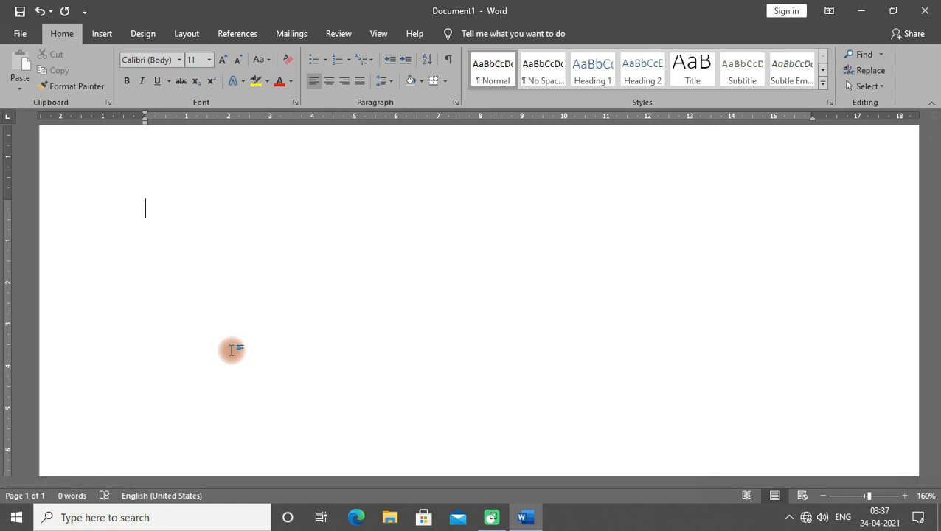
key("ctrl+bracketright")
type("AMIT")
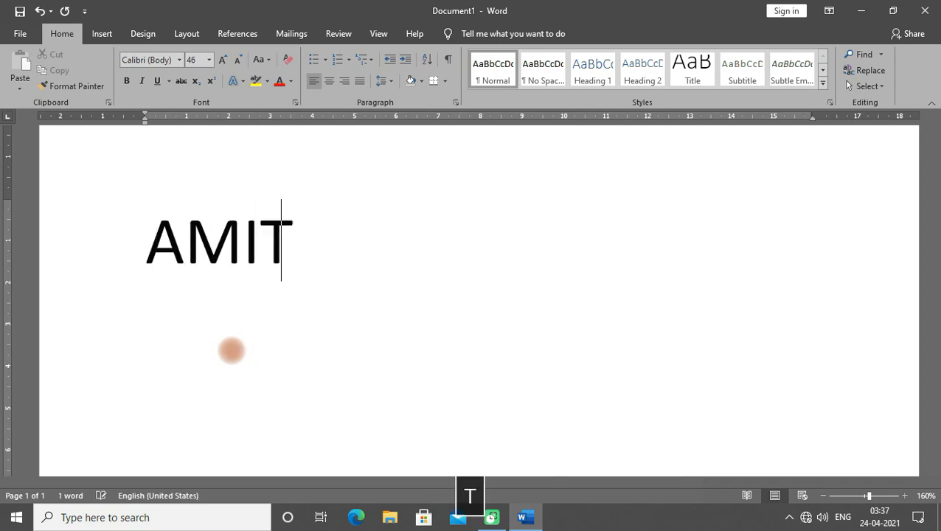
type(" CAM 1S")
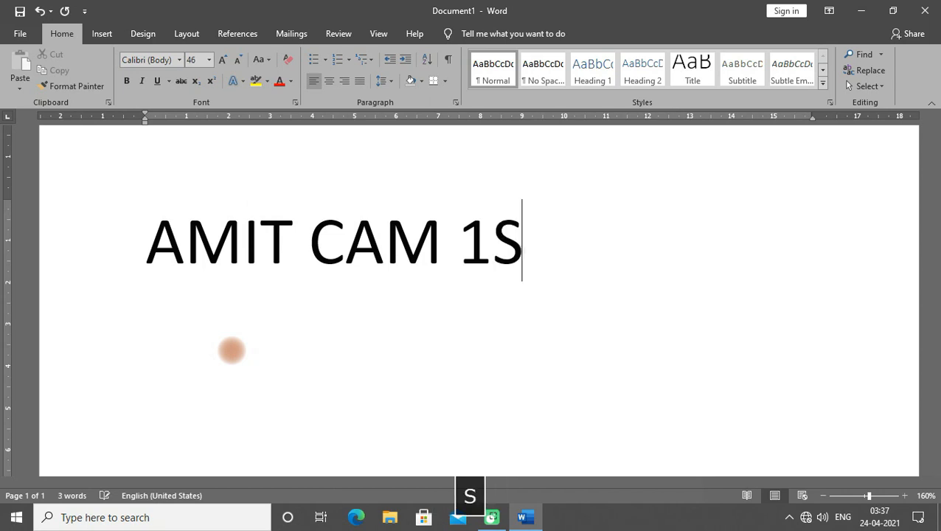
type("T IN")
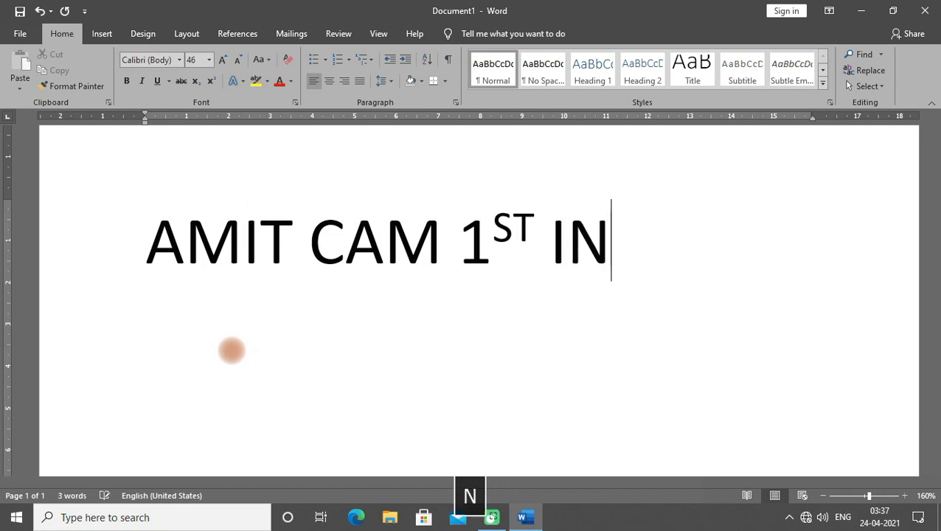
type(" CLASS")
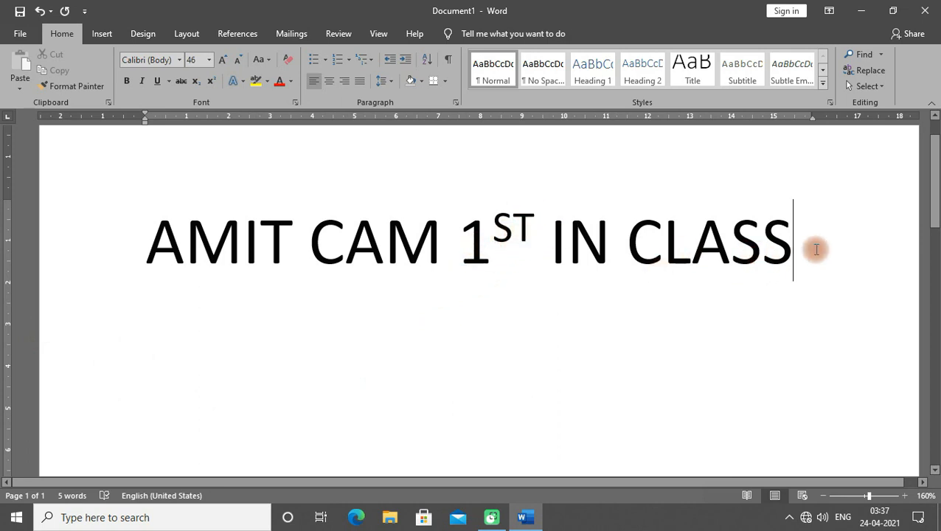
Step: Add a new line containing 2ND with an automatically superscripted ordinal ending, followed by a space
key("Return")
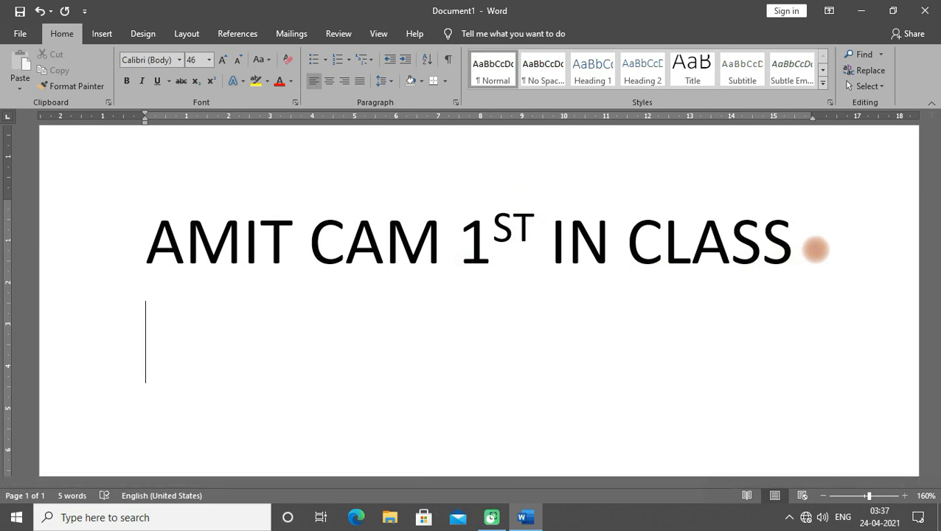
type("2")
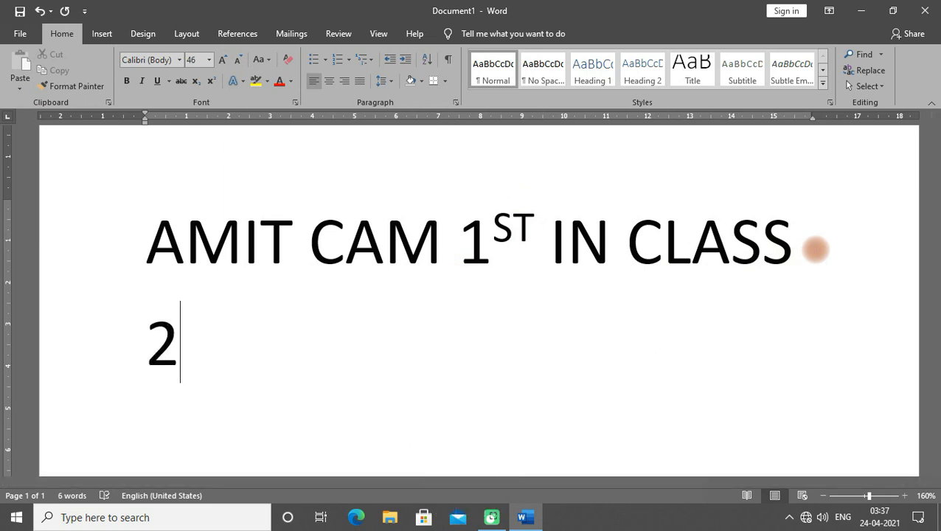
type("ND")
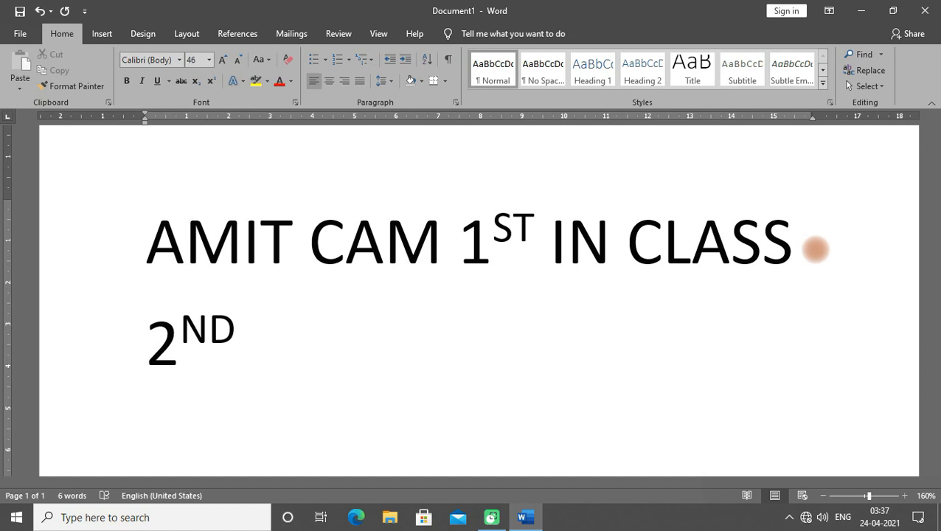
key("Left")
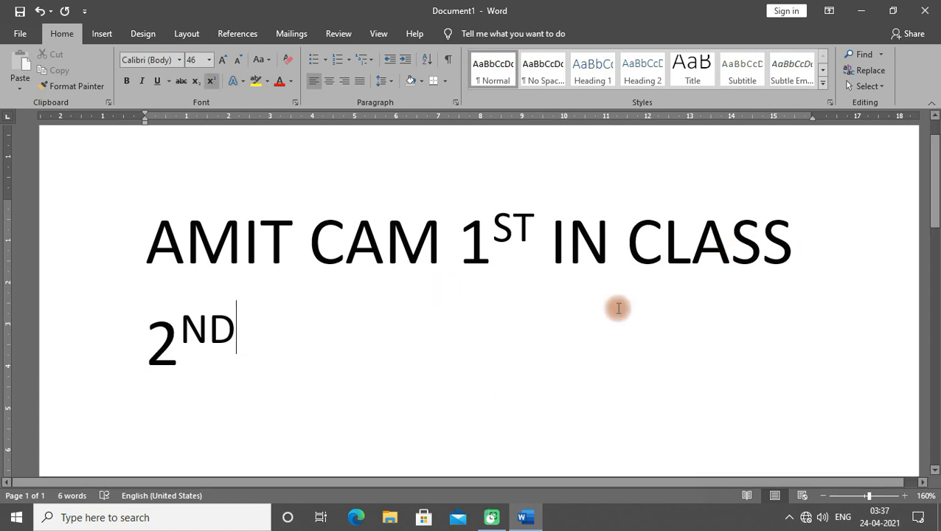
left_click(213, 335)
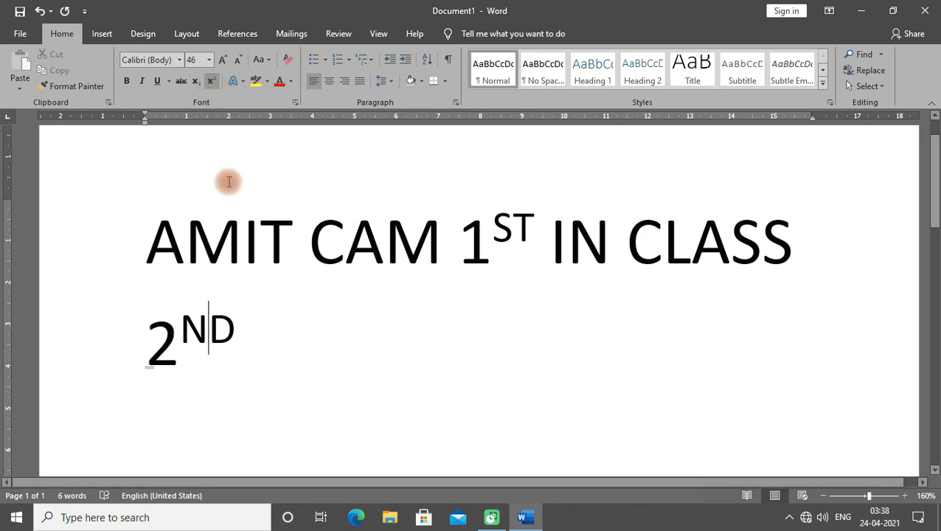
left_click(247, 341)
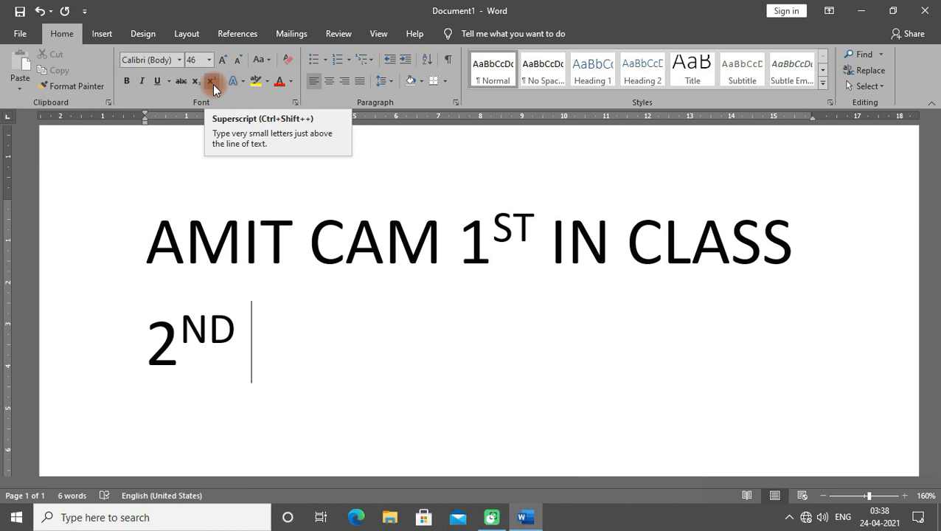
Step: Enter 3RD after 2ND on the second line, replacing the mistaken ST ending with RD
type("3")
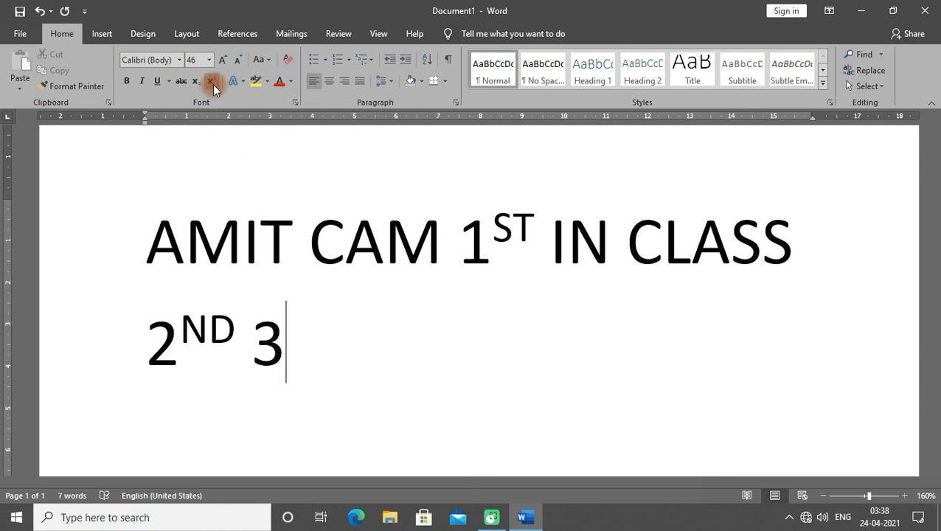
type("ST")
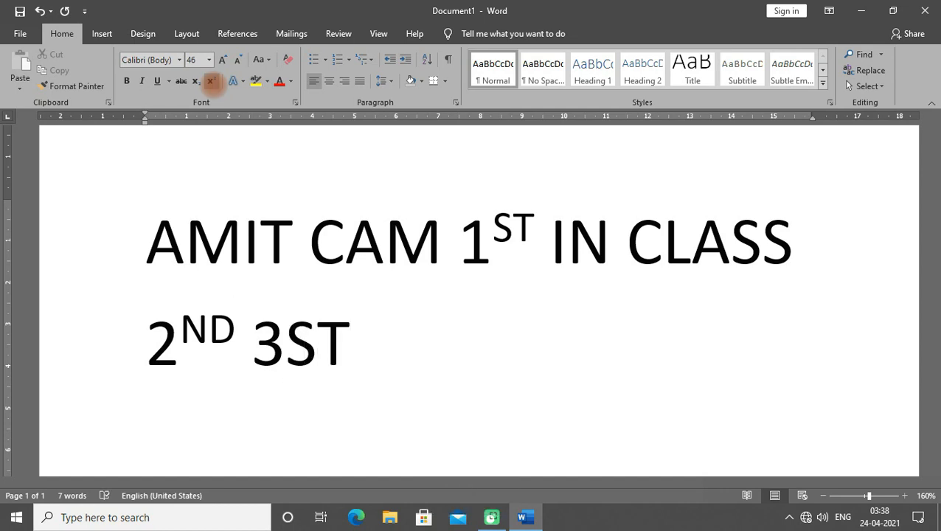
key("BackSpace")
key("BackSpace")
key("BackSpace")
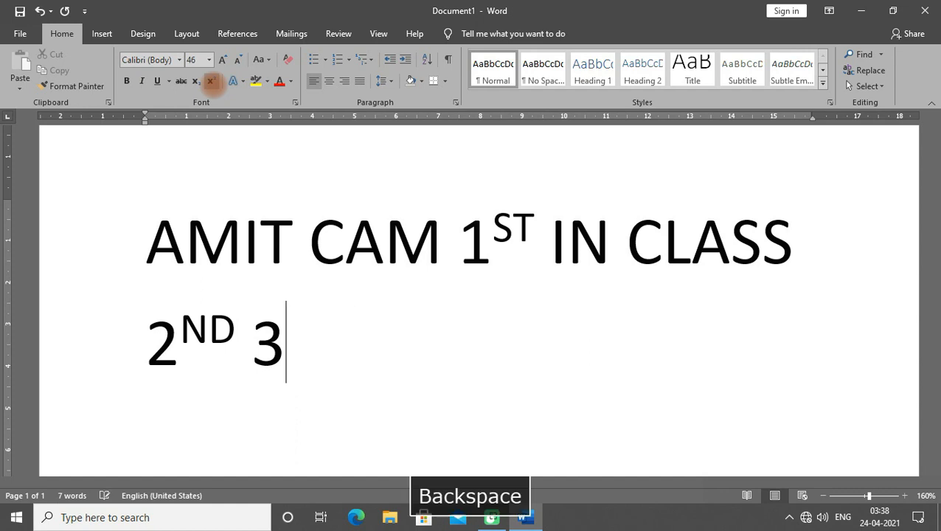
type("RD")
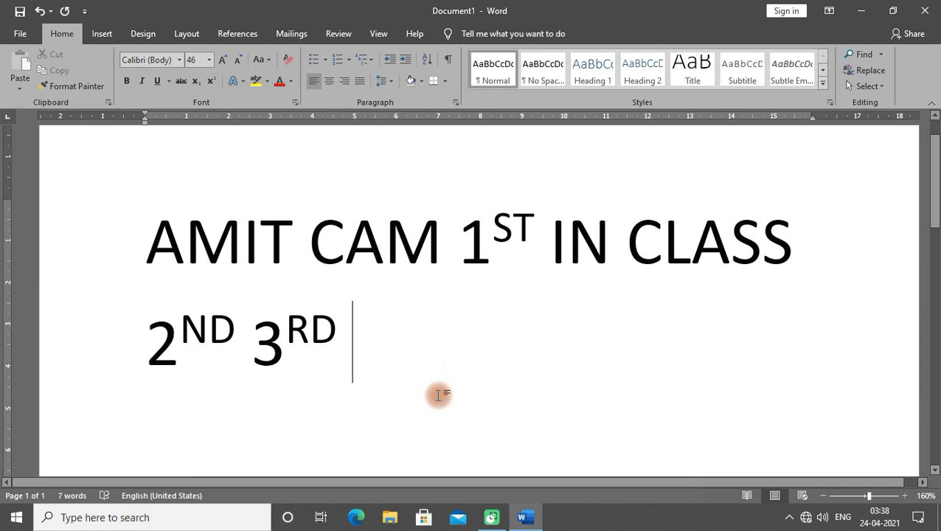
Step: Clear the whole document and generate sample paragraphs with =RAND()
key("ctrl+a")
key("Delete")
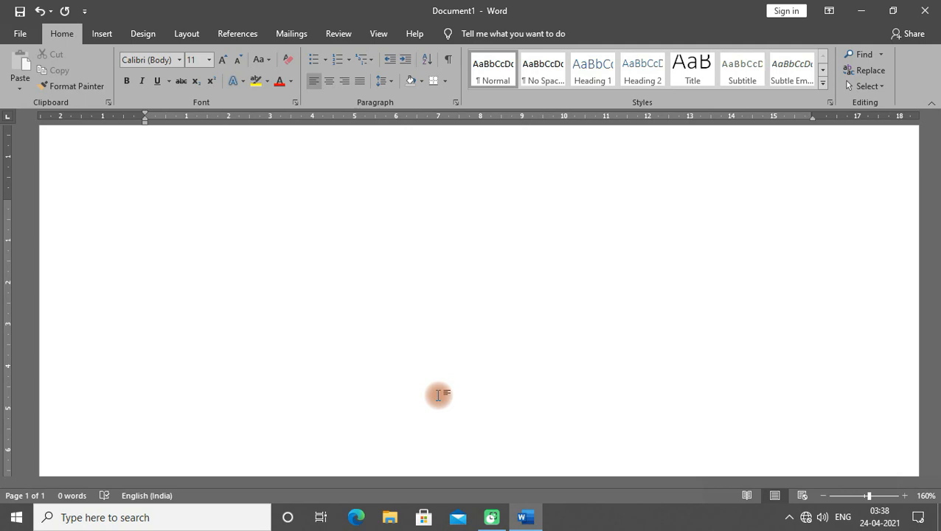
type("=RAND()")
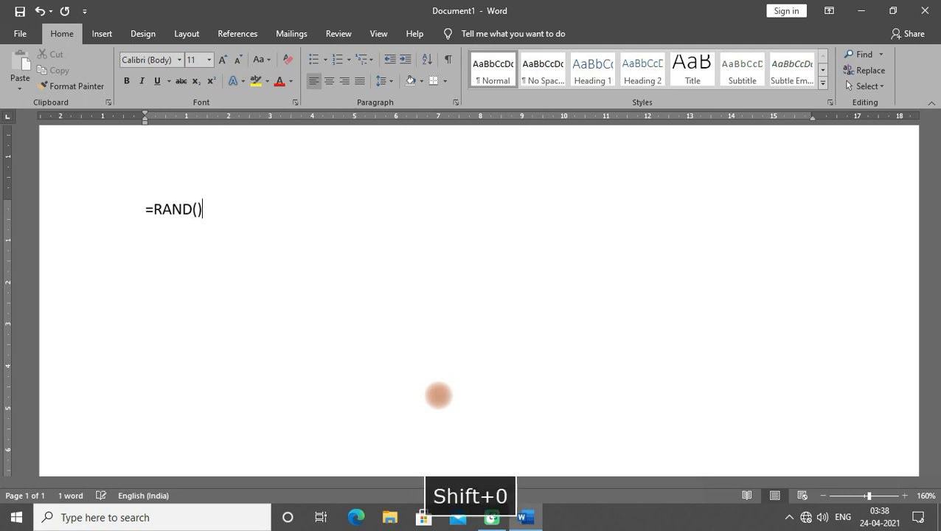
key("Return")
scroll(435, 390, "up", 2)
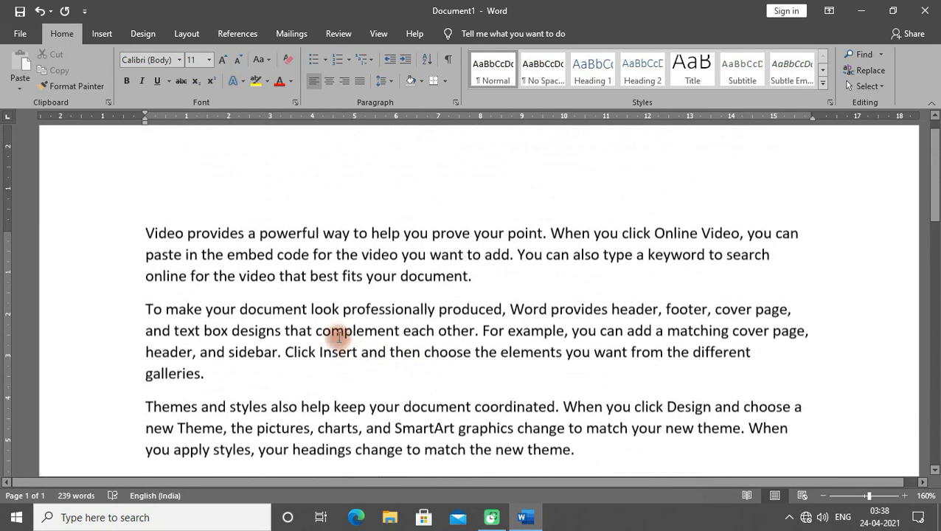
scroll(216, 323, "down", 1)
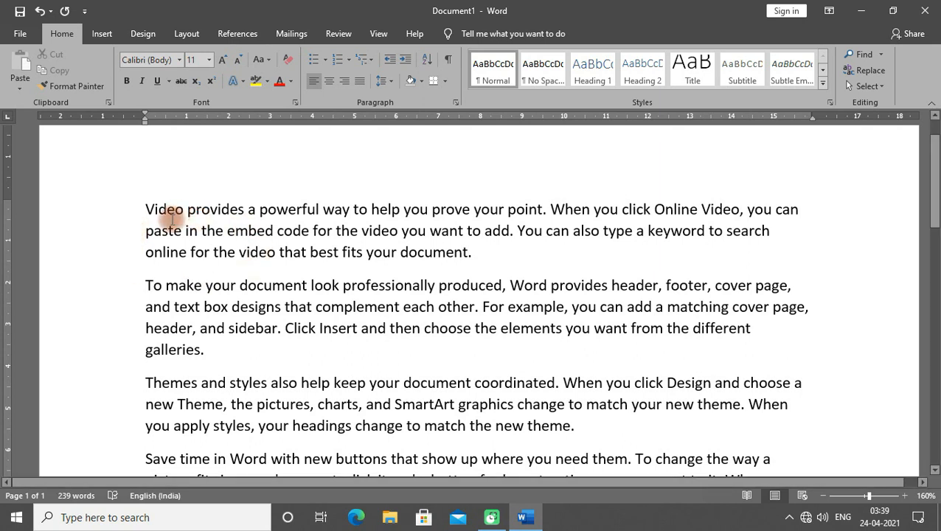
Step: Change all the sample text to UPPERCASE and check the paragraphs through to the end
left_click_drag(144, 210, 511, 281)
left_click(426, 254)
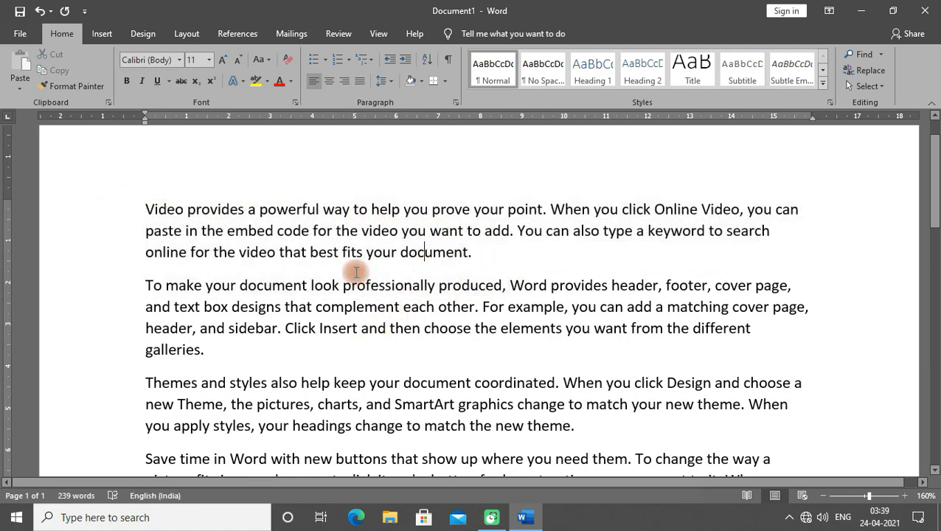
key("ctrl+a")
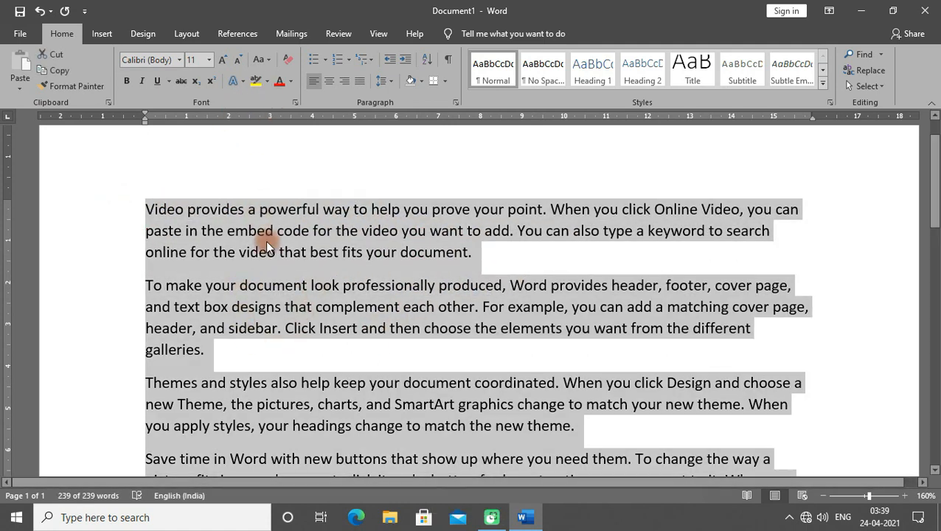
left_click(267, 62)
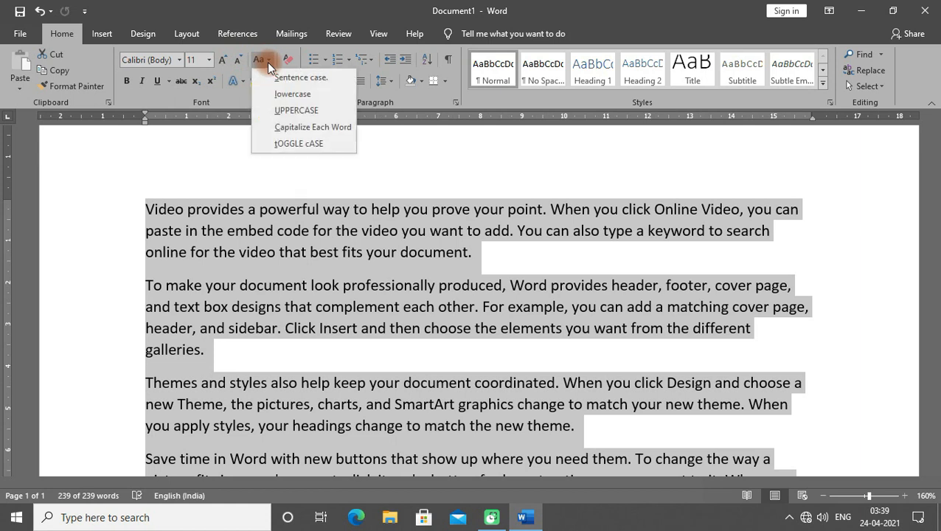
left_click(279, 117)
scroll(252, 254, "down", 2)
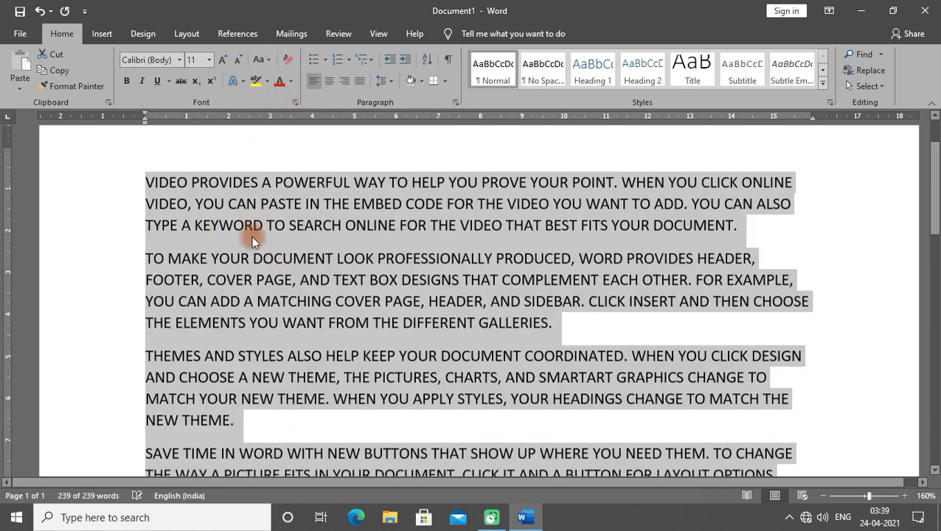
scroll(445, 245, "down", 2)
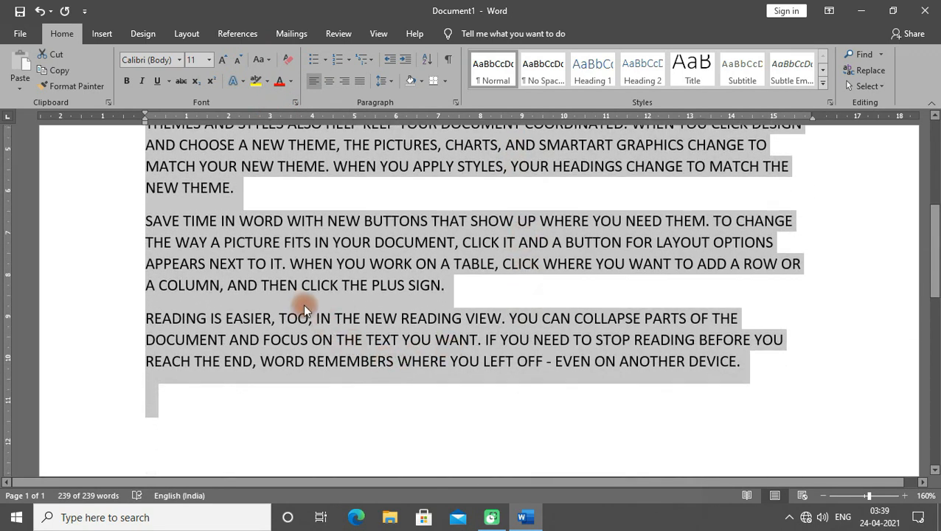
scroll(274, 304, "up", 4)
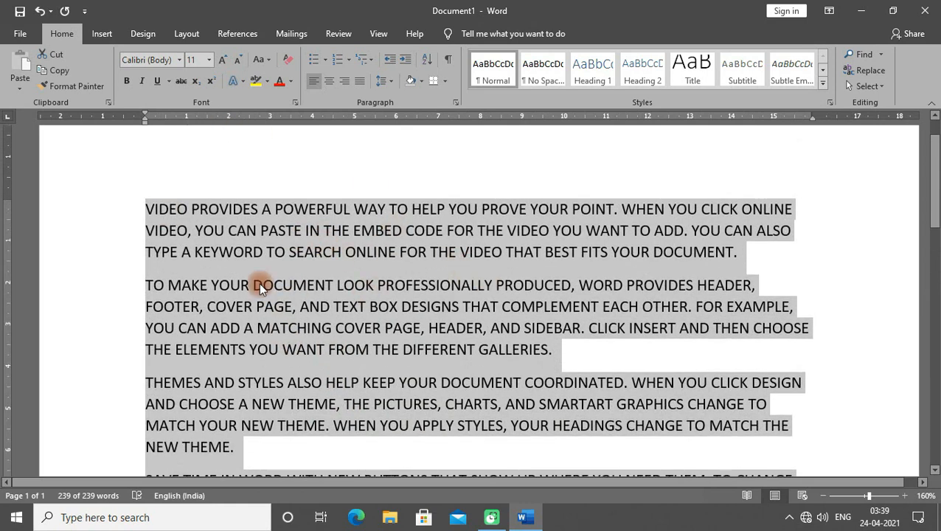
Step: Change all the selected sample text to lowercase and check the paragraphs
left_click(258, 59)
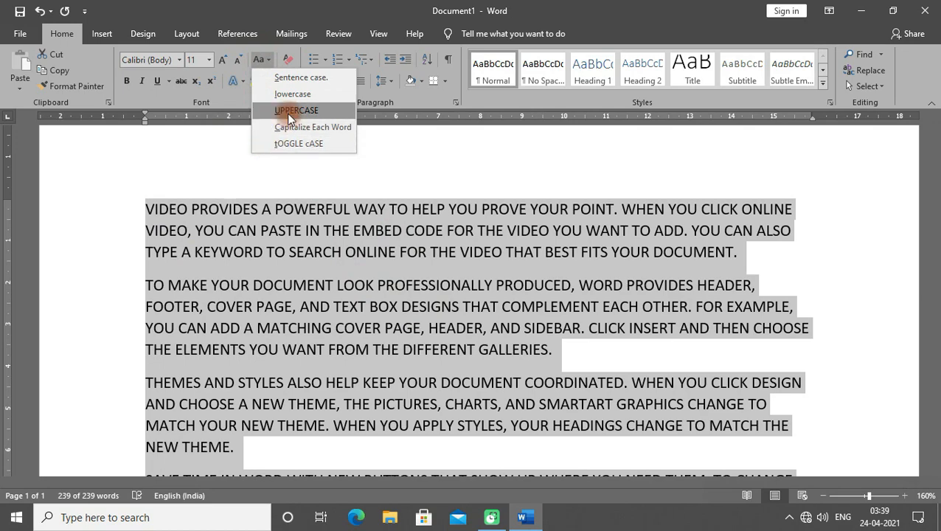
left_click(288, 104)
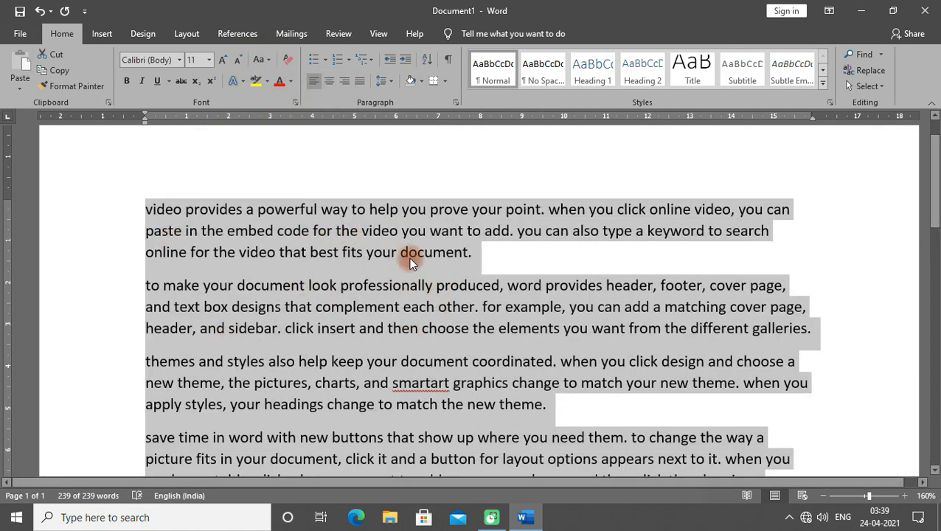
scroll(401, 253, "down", 5)
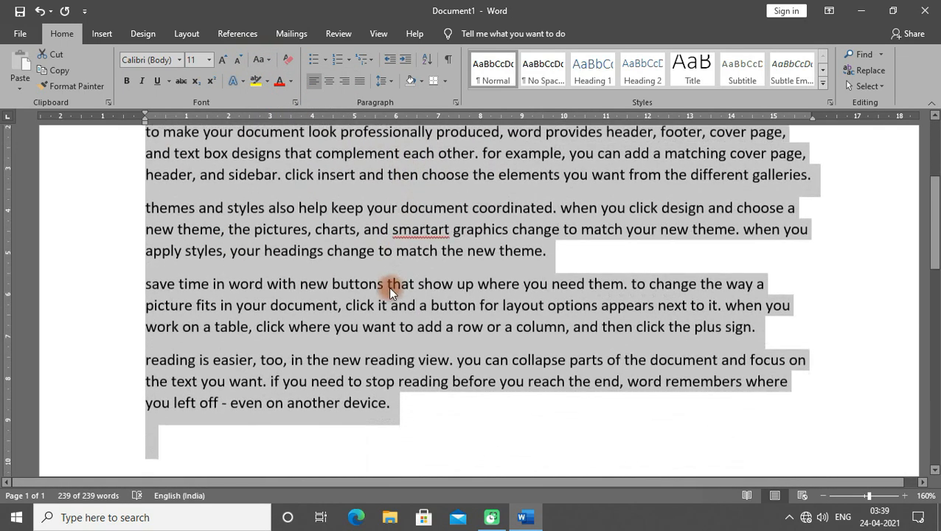
scroll(390, 290, "up", 8)
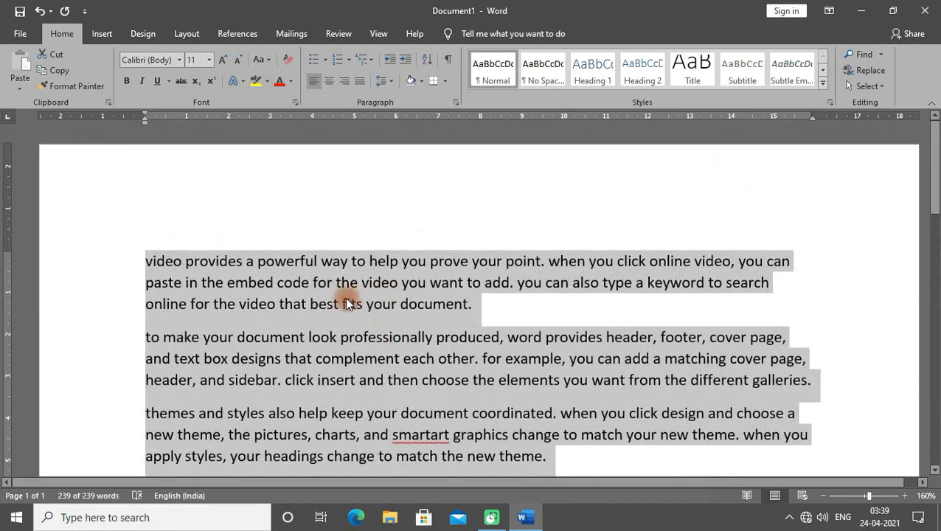
Step: Change all the selected sample text to Sentence case
left_click(260, 60)
left_click(299, 78)
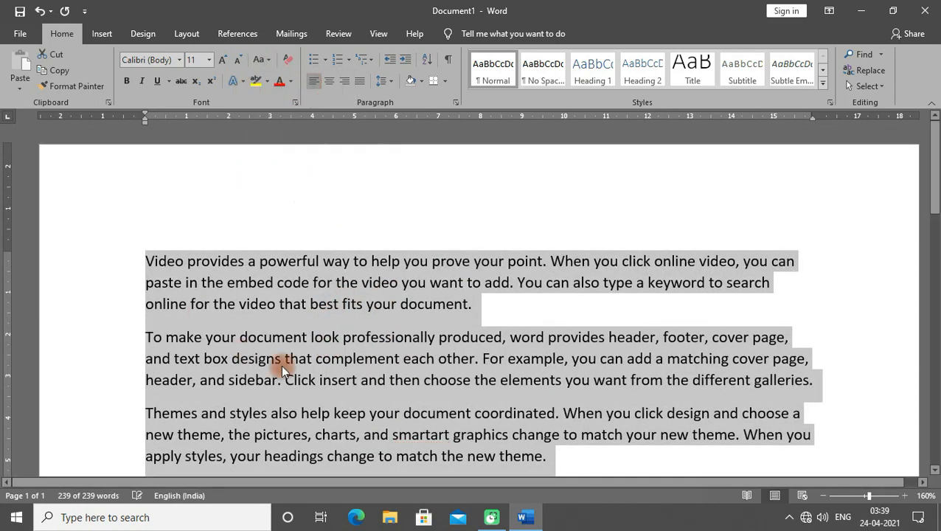
scroll(392, 330, "down", 1)
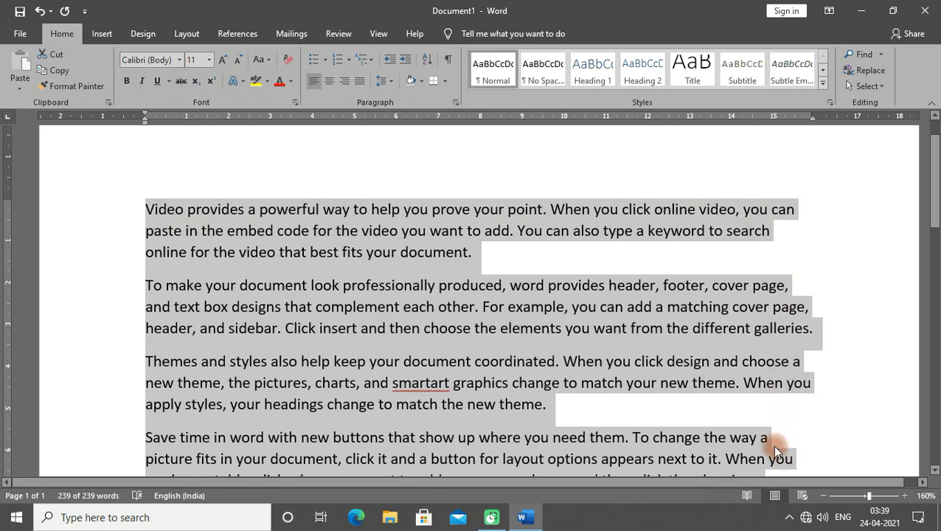
Step: Examine the sentence starts across the sample paragraphs to see how Sentence case capitalizes the text after each full stop
scroll(760, 430, "down", 6)
scroll(240, 331, "up", 5)
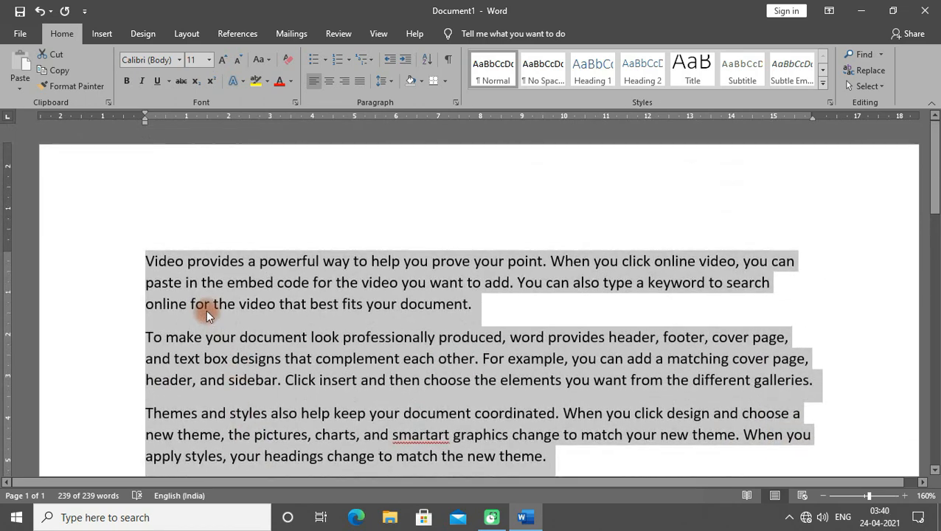
scroll(207, 311, "down", 1)
left_click(312, 225)
left_click(213, 225)
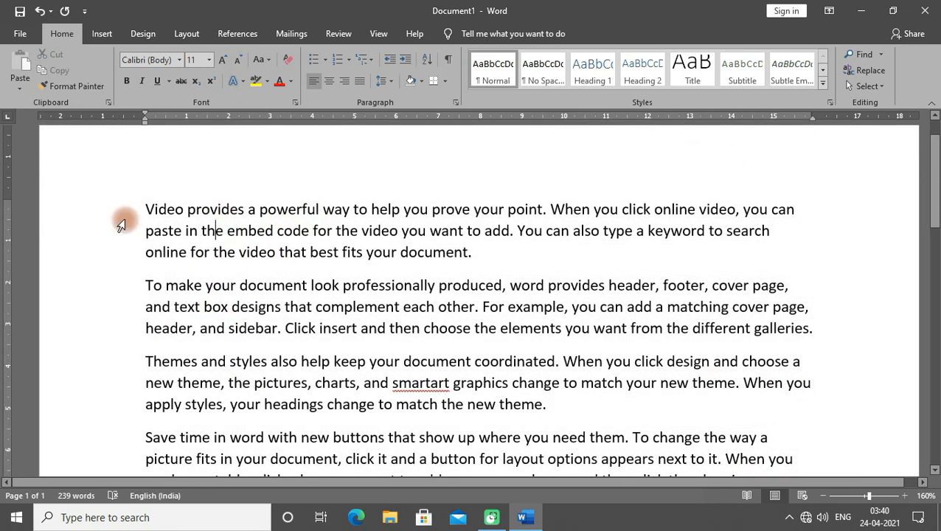
left_click(144, 209)
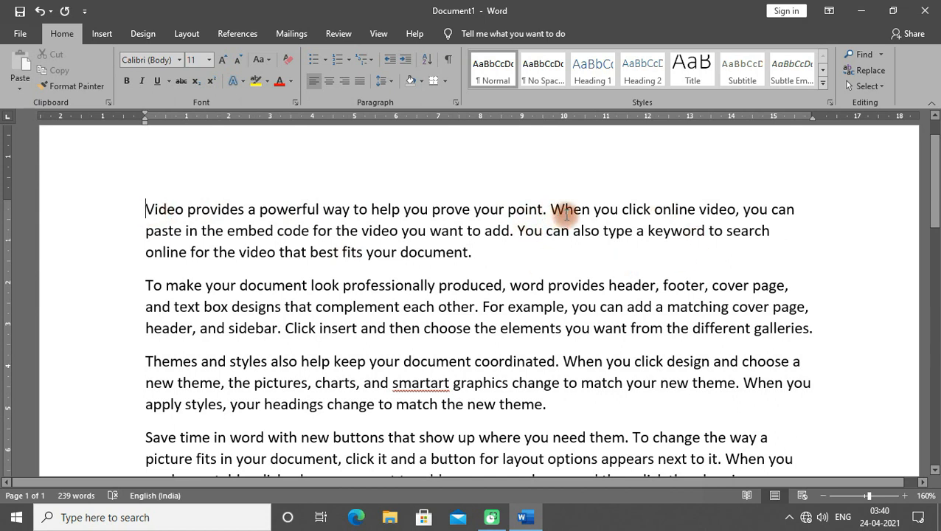
scroll(538, 265, "down", 3)
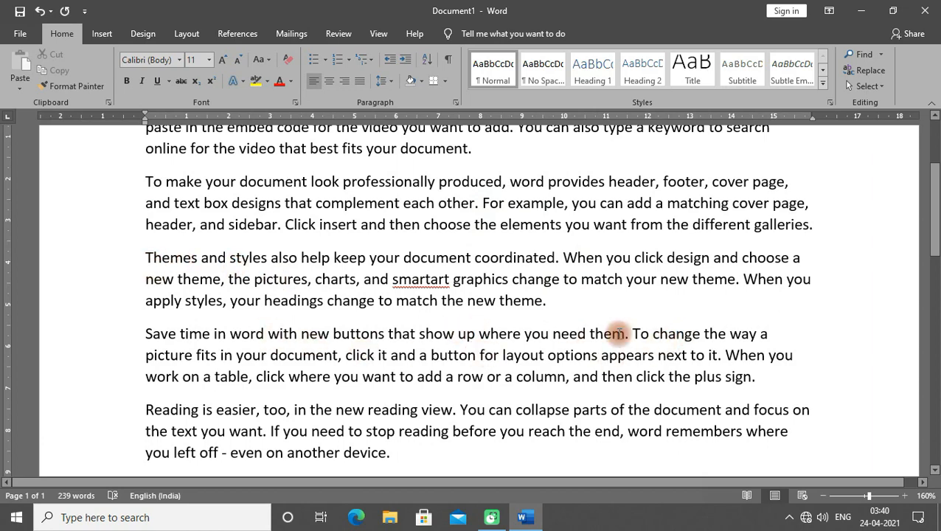
scroll(391, 313, "down", 1)
scroll(392, 313, "down", 3)
scroll(420, 246, "up", 7)
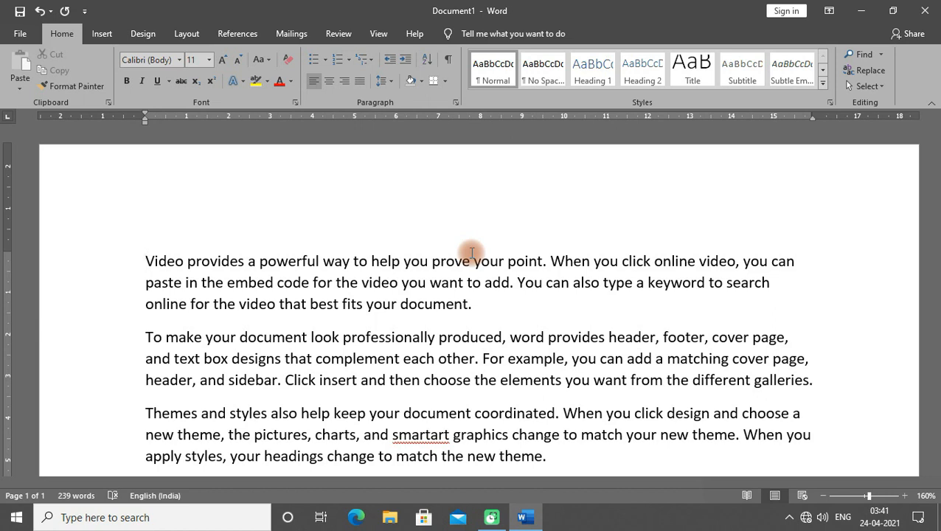
Step: Delete the space between "point." and "When" in the first paragraph
left_click(550, 261)
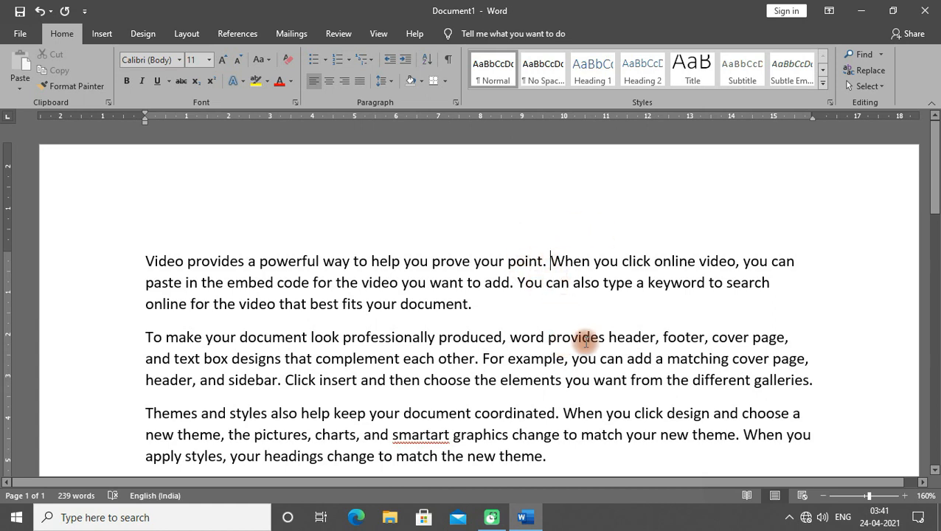
key("BackSpace")
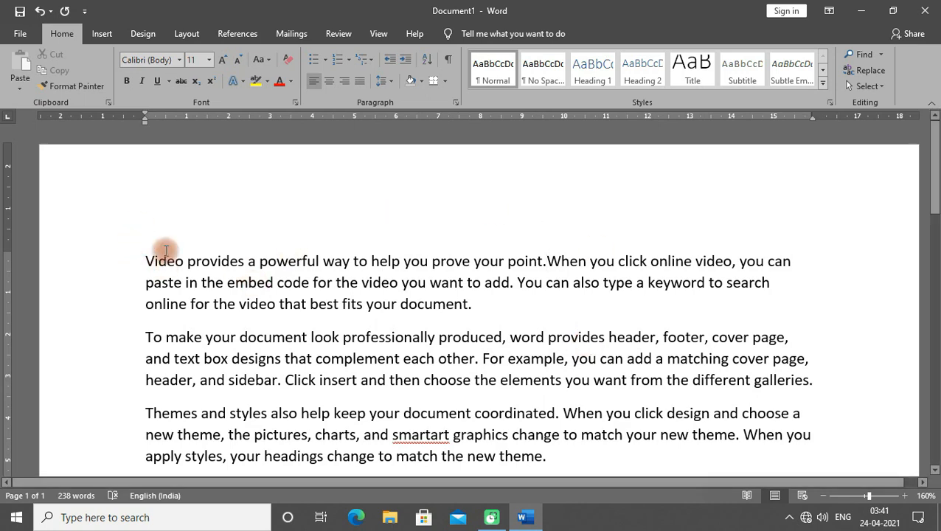
Step: Change all the sample text to UPPERCASE, and convert it back to Sentence case
left_click_drag(143, 264, 568, 458)
key("ctrl+a")
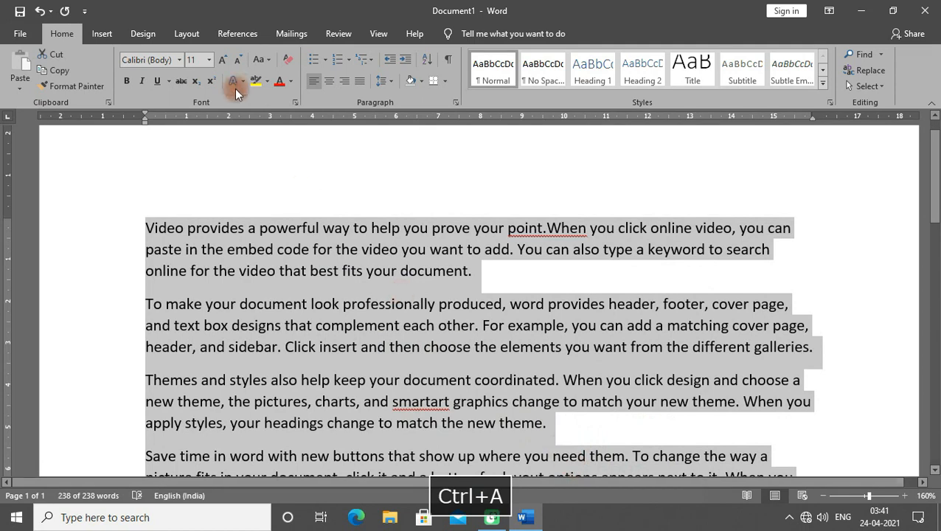
left_click(259, 59)
left_click(298, 110)
scroll(390, 250, "up", 1)
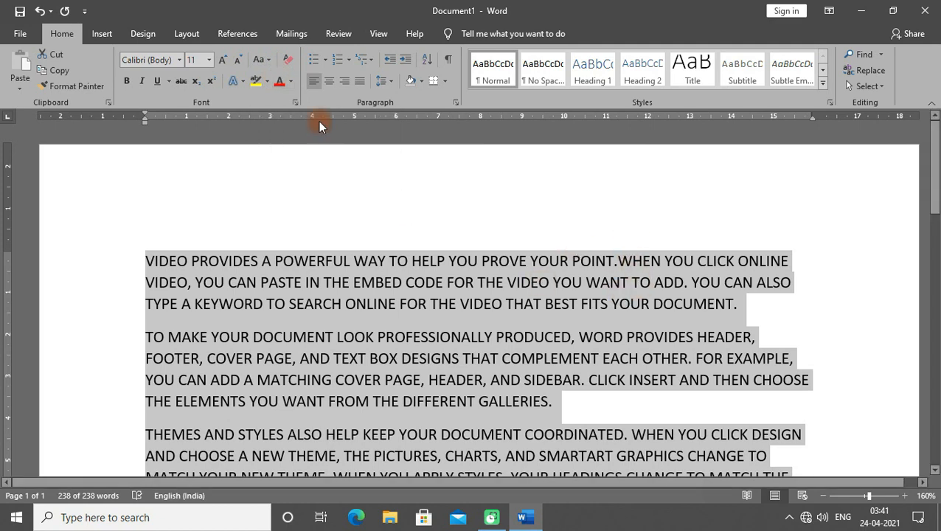
left_click(260, 59)
left_click(293, 76)
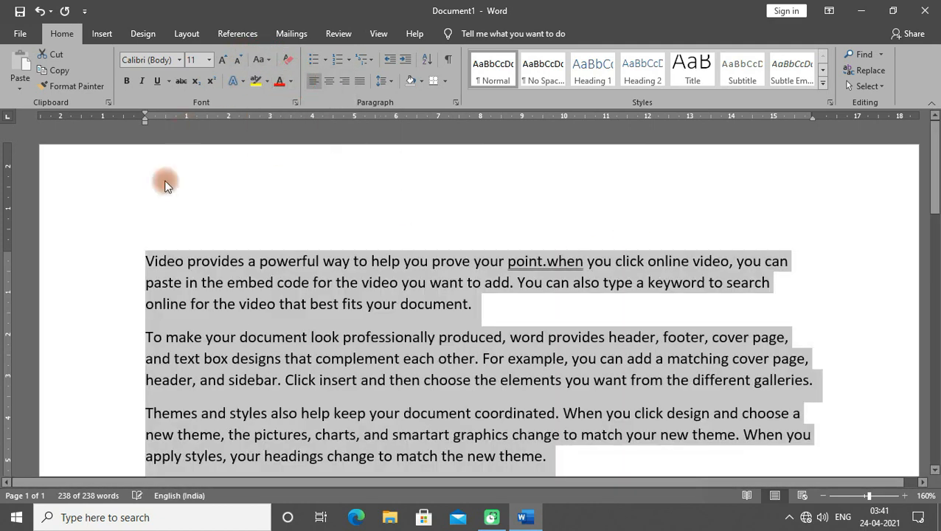
Step: Insert a space before "when" in the first paragraph and reapply Sentence case to all the sample text
left_click(550, 263)
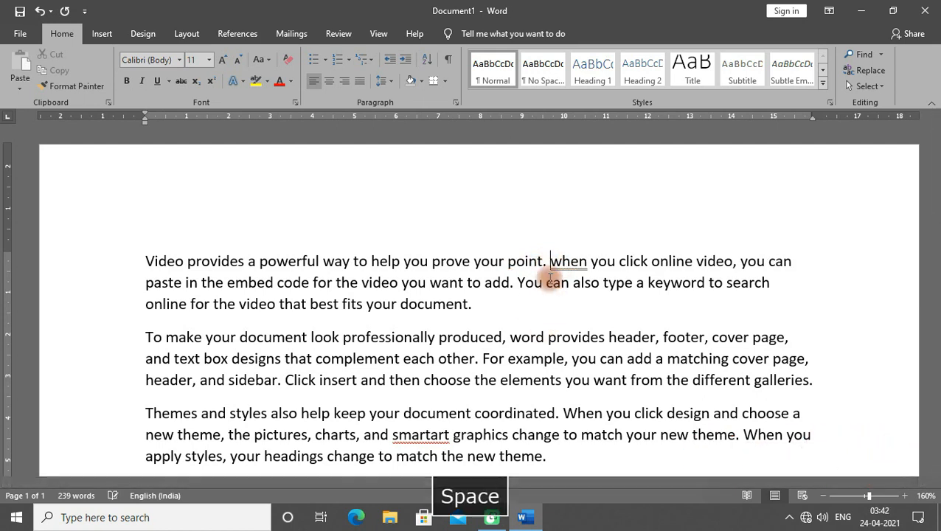
key("ctrl+a")
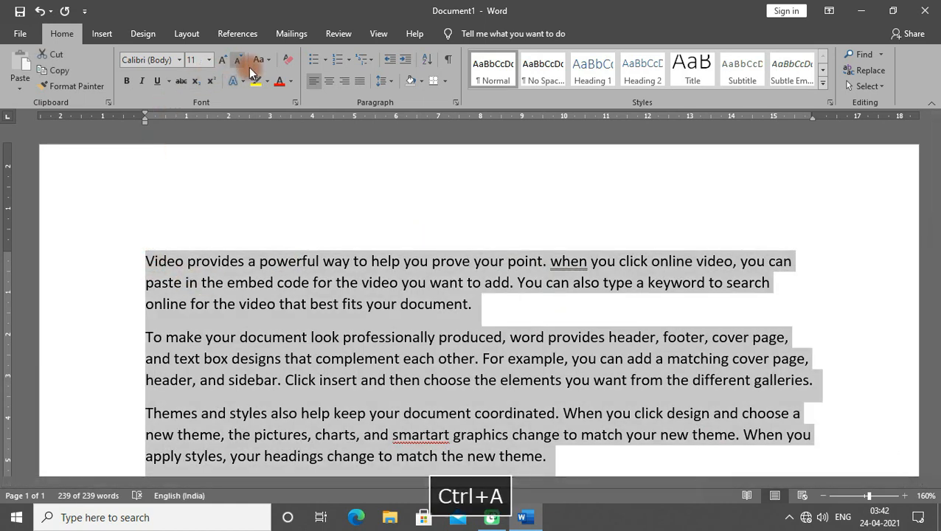
left_click(259, 60)
left_click(280, 76)
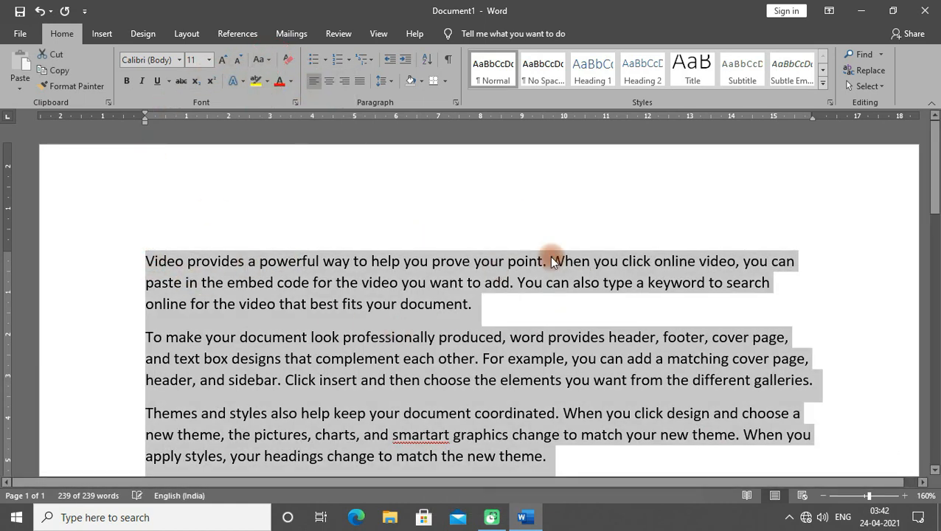
left_click(560, 286)
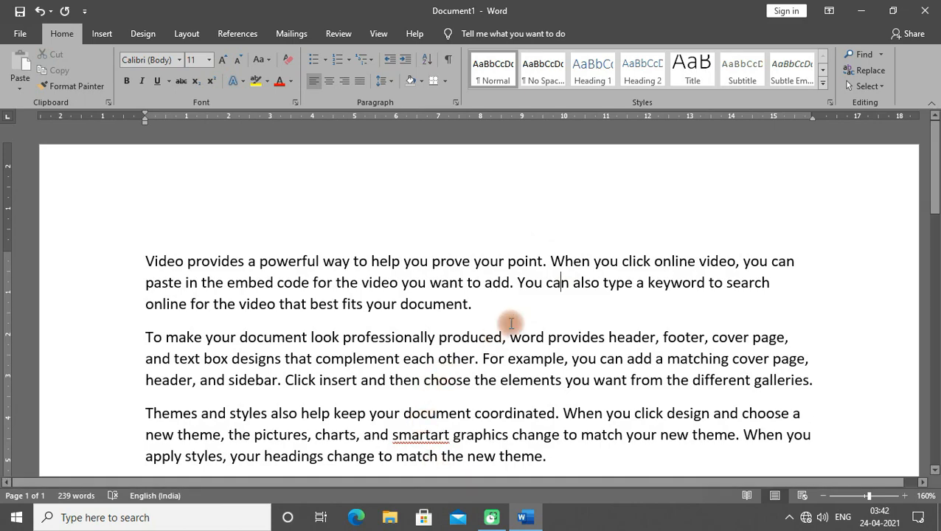
scroll(443, 335, "down", 4)
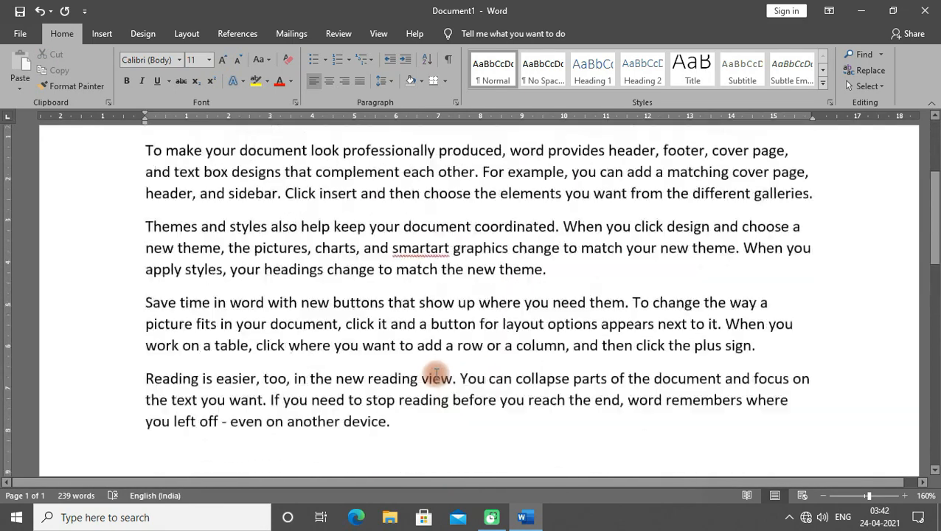
scroll(437, 374, "up", 3)
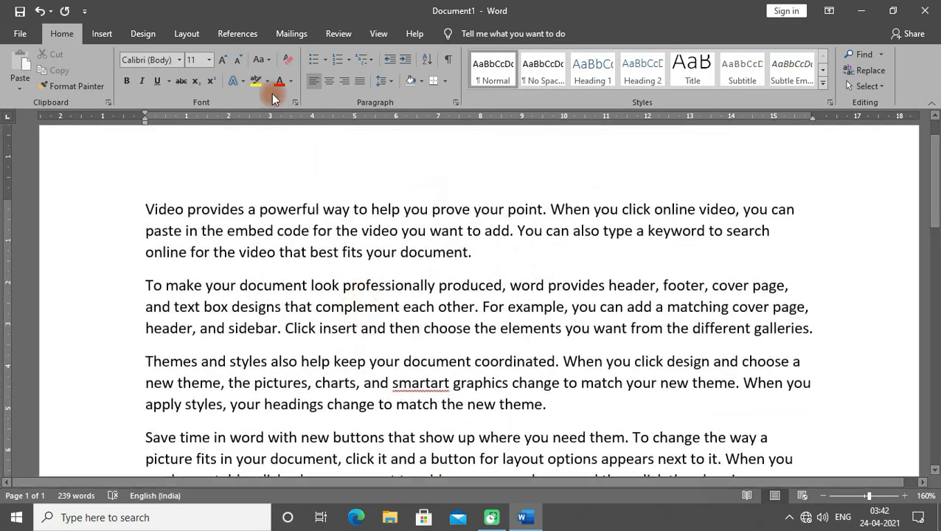
Step: Change all the sample text to Capitalize Each Word
key("ctrl+a")
left_click(258, 59)
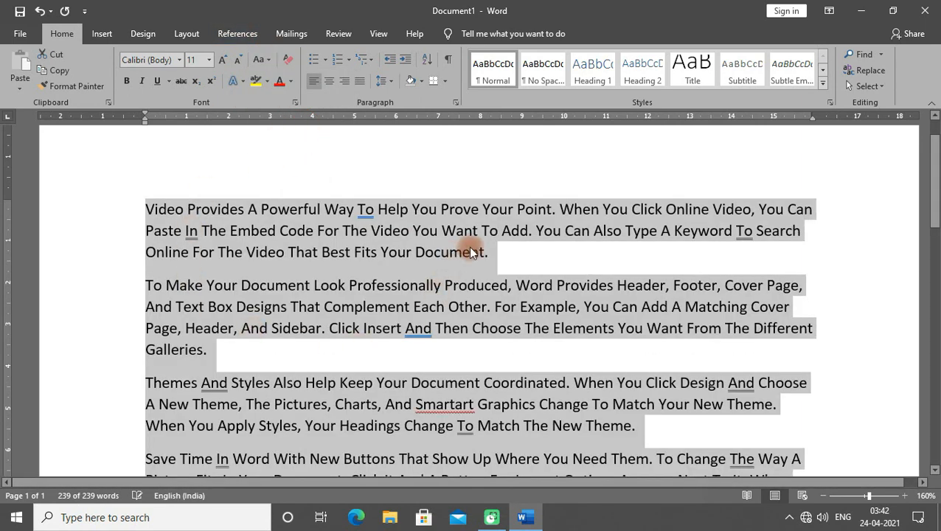
left_click(493, 249)
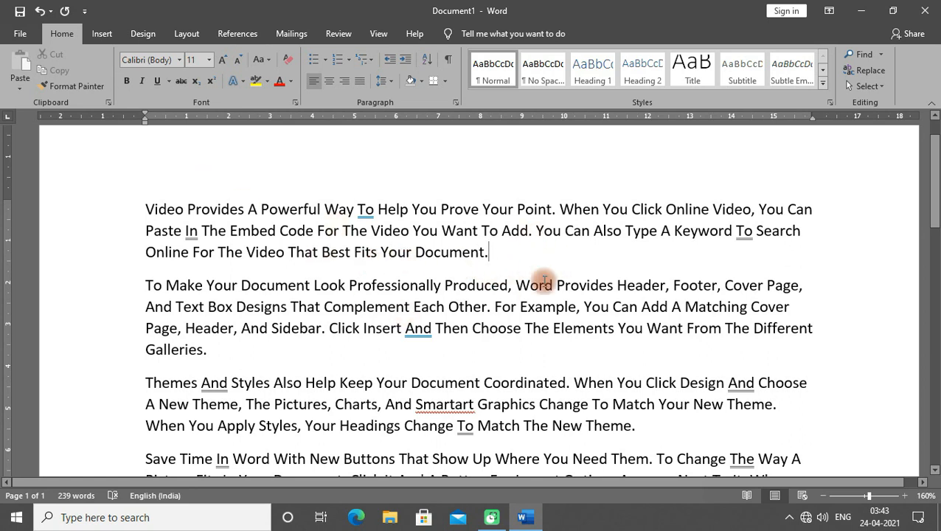
left_click(143, 210)
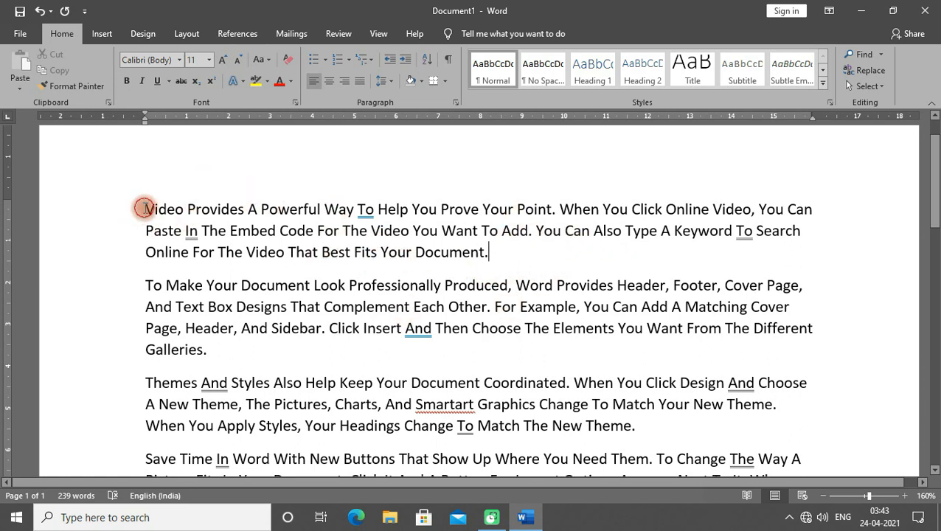
Step: Apply tOGGLE cASE to all the capitalized sample text
left_click(268, 65)
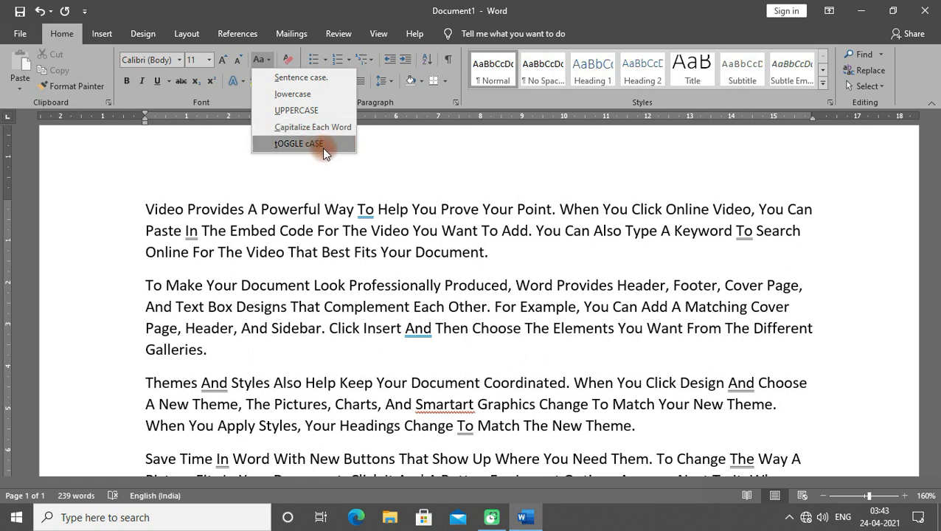
left_click(299, 248)
key("ctrl+a")
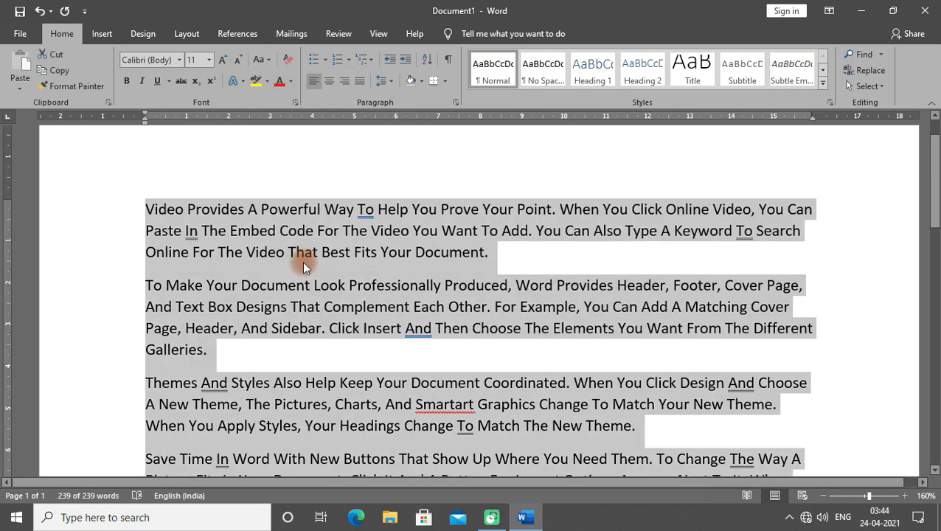
left_click(268, 59)
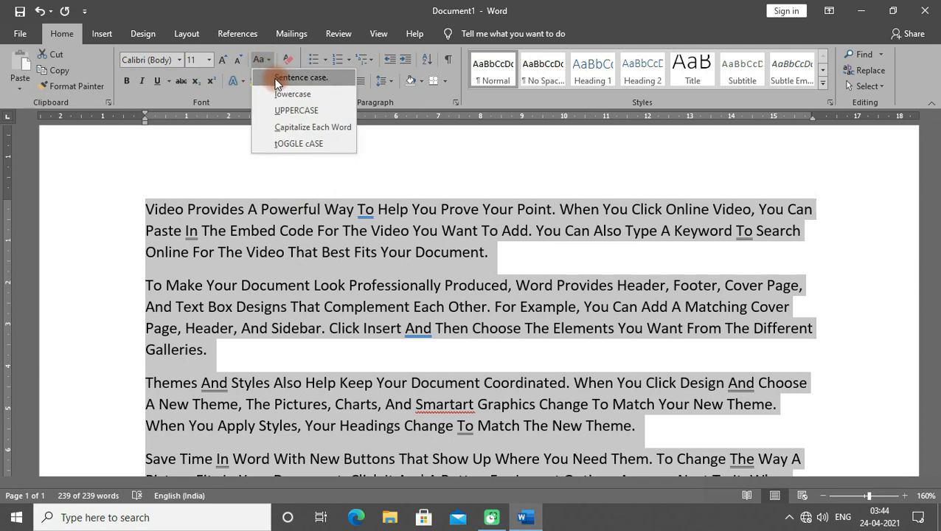
left_click(278, 78)
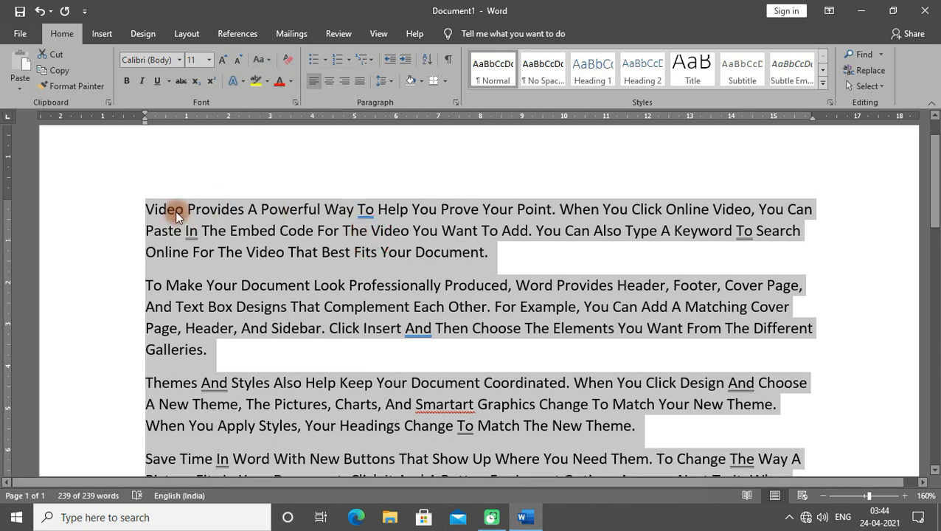
left_click(265, 60)
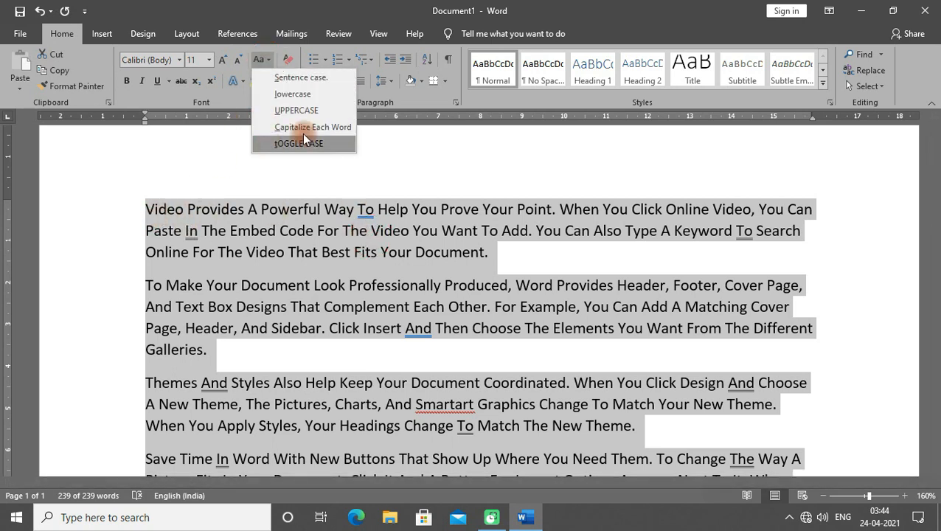
left_click(198, 219)
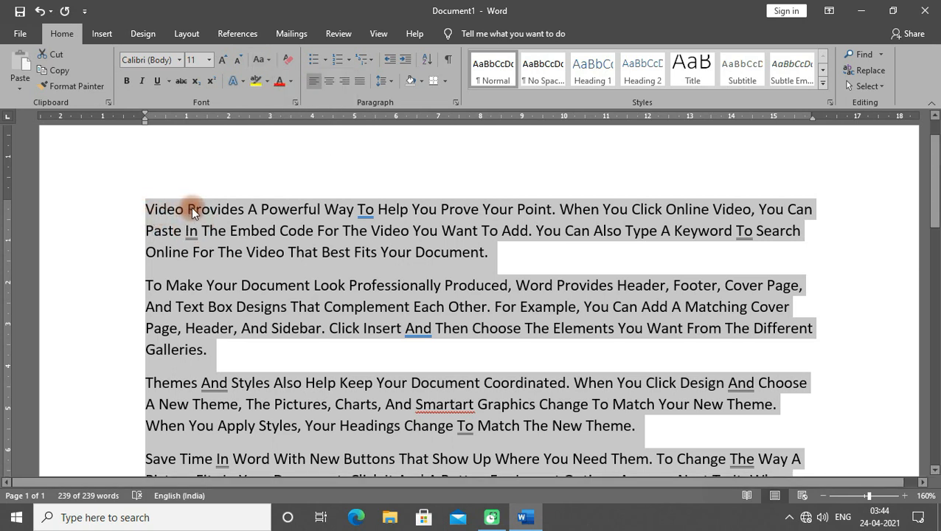
left_click(268, 61)
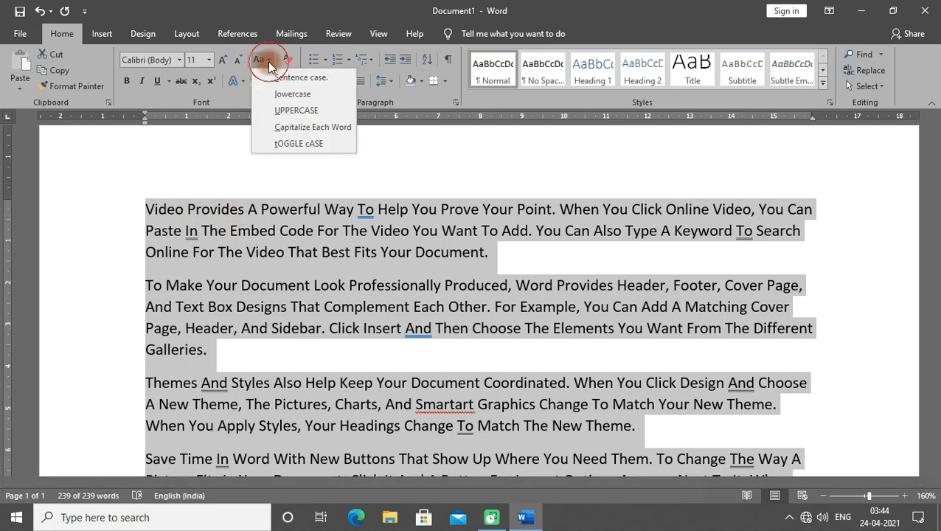
left_click(279, 142)
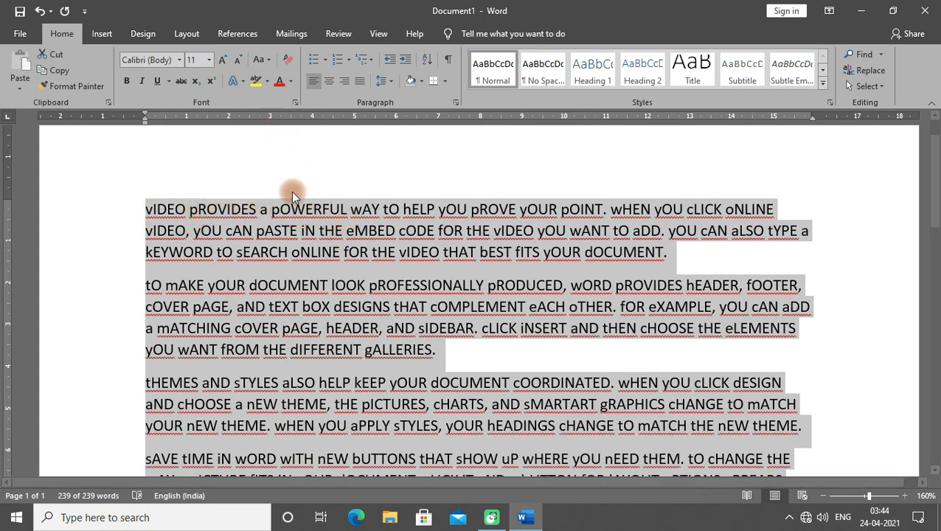
Step: Change the selected sample text to UPPERCASE and apply tOGGLE cASE to it
left_click(261, 60)
left_click(293, 110)
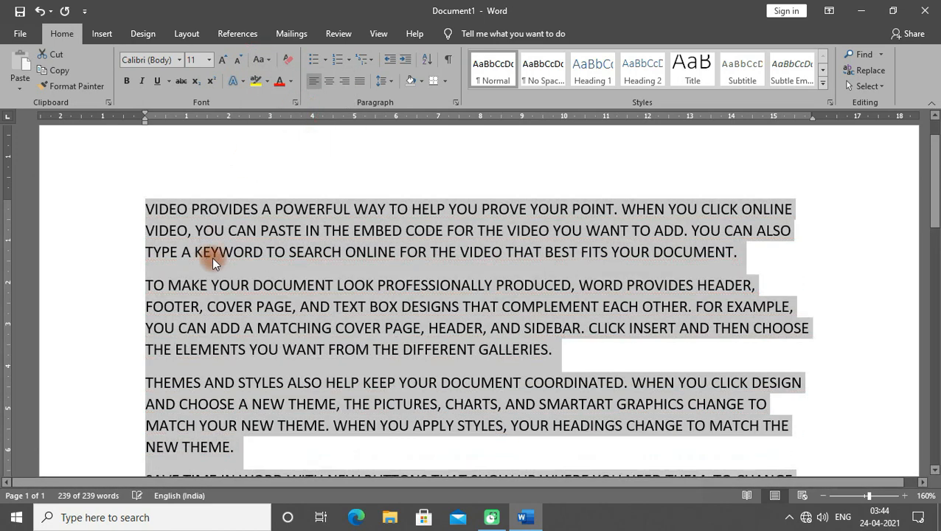
left_click(257, 65)
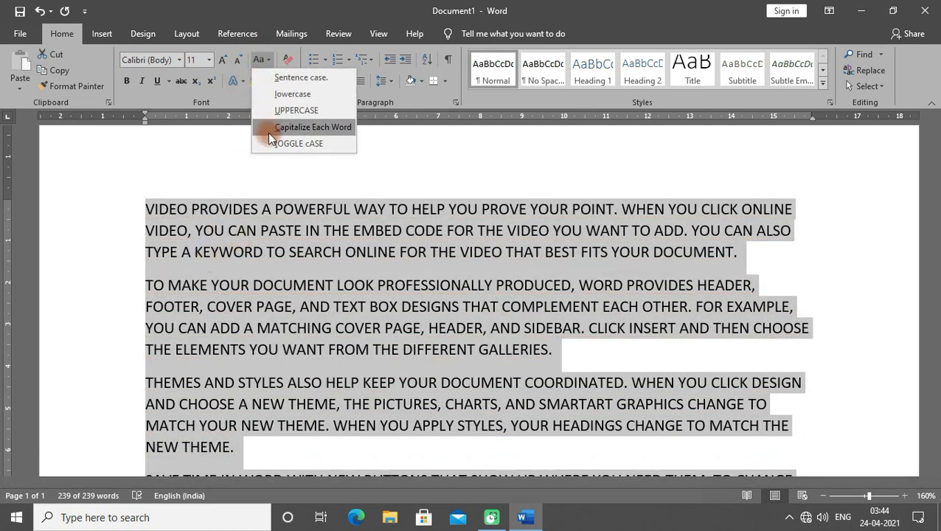
left_click(310, 143)
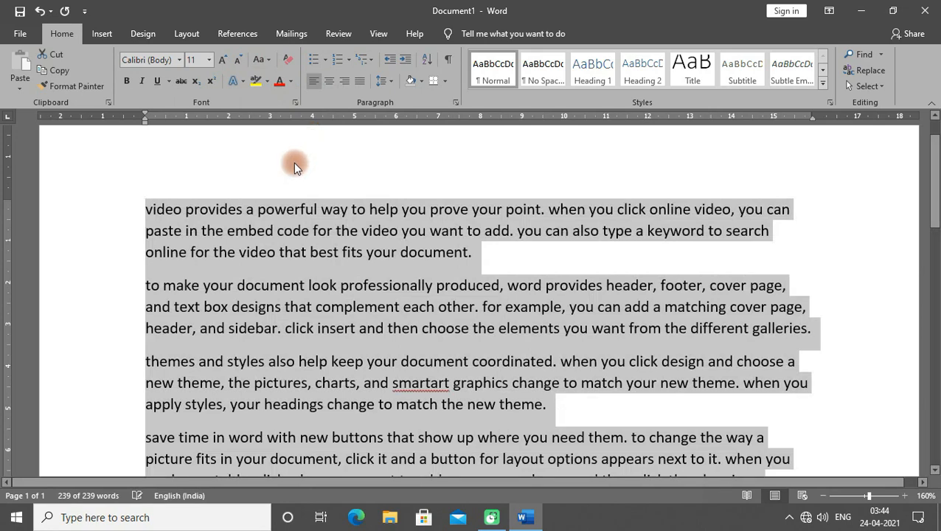
Step: Apply tOGGLE cASE to the selected lowercase text and check the paragraphs through to the end
left_click(270, 63)
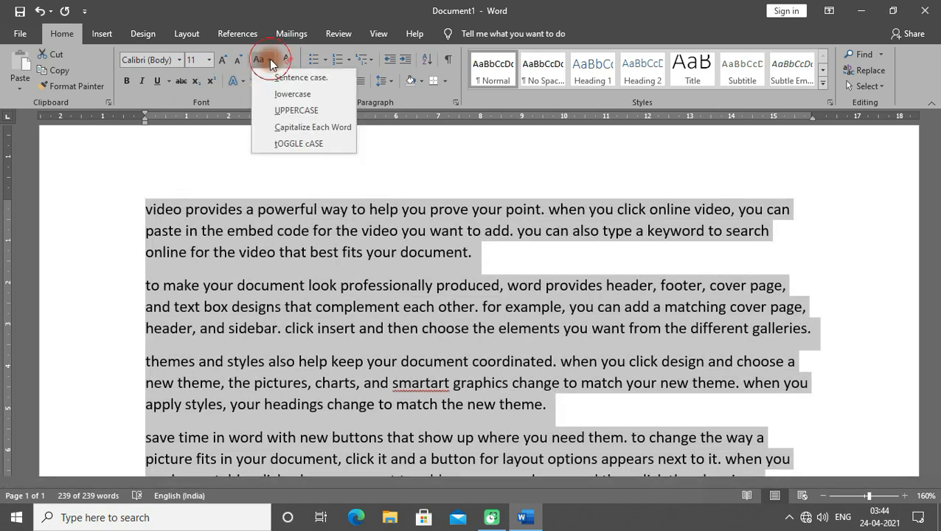
left_click(286, 144)
scroll(322, 344, "down", 8)
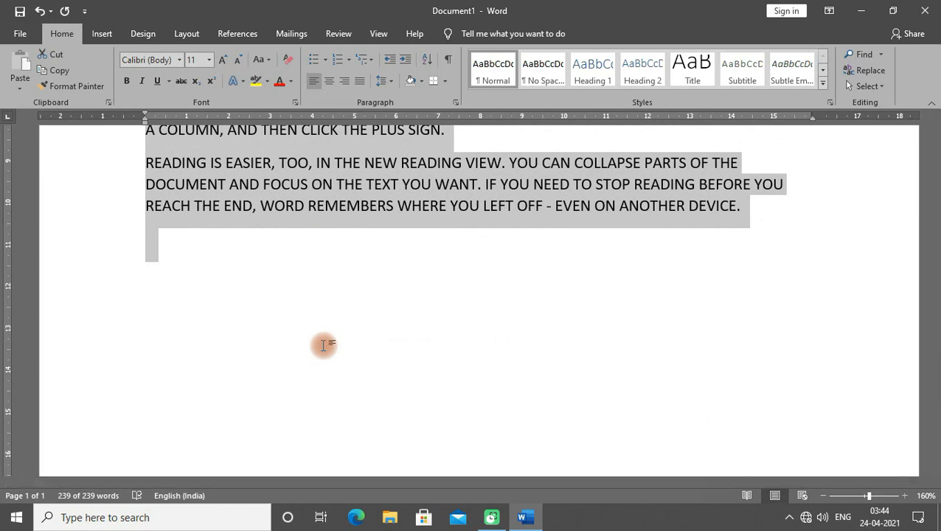
scroll(324, 345, "up", 10)
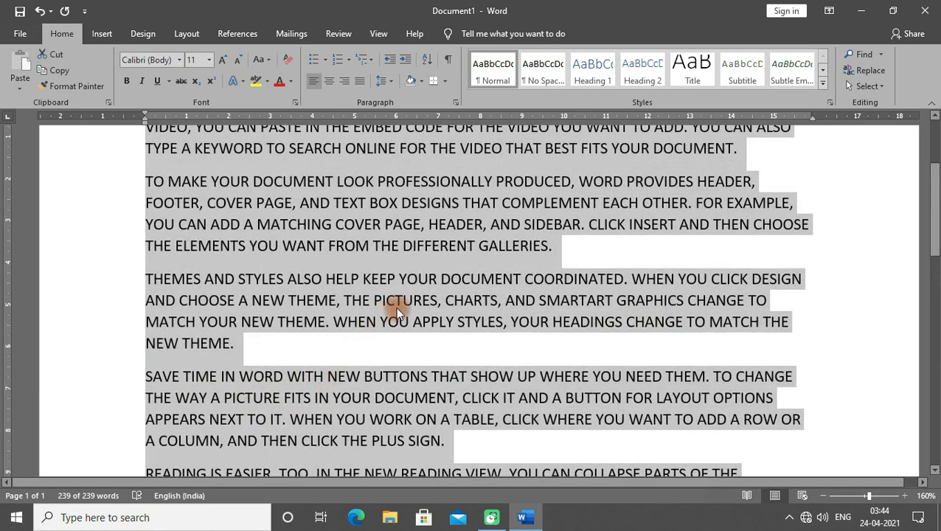
Step: Select and delete all the sample text in the document
key("ctrl+a")
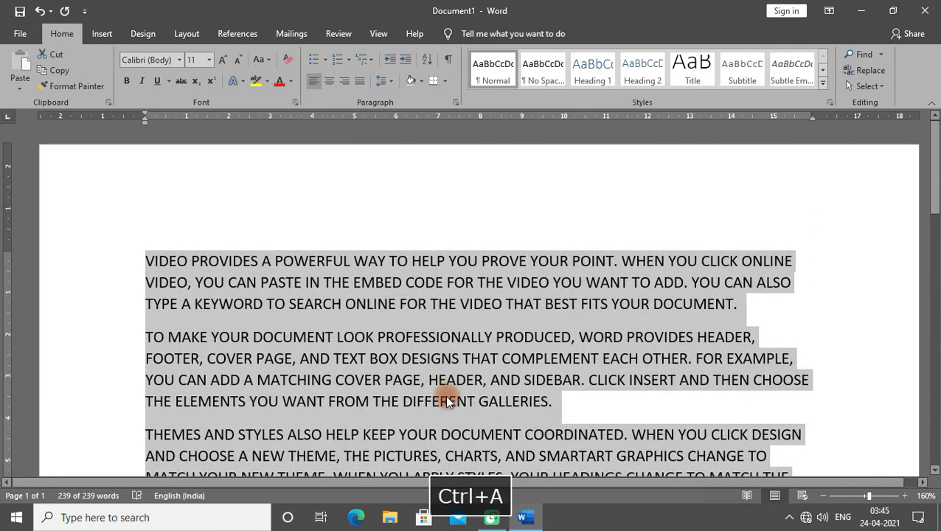
key("Delete")
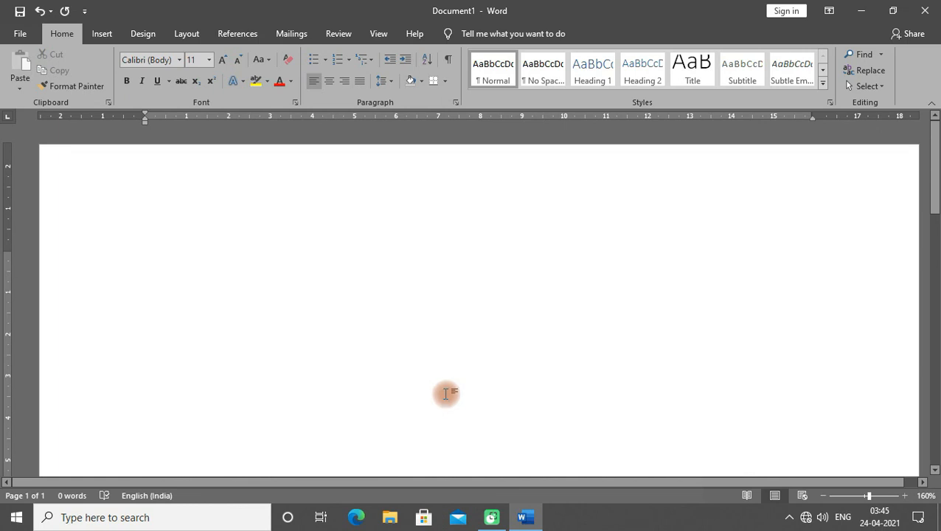